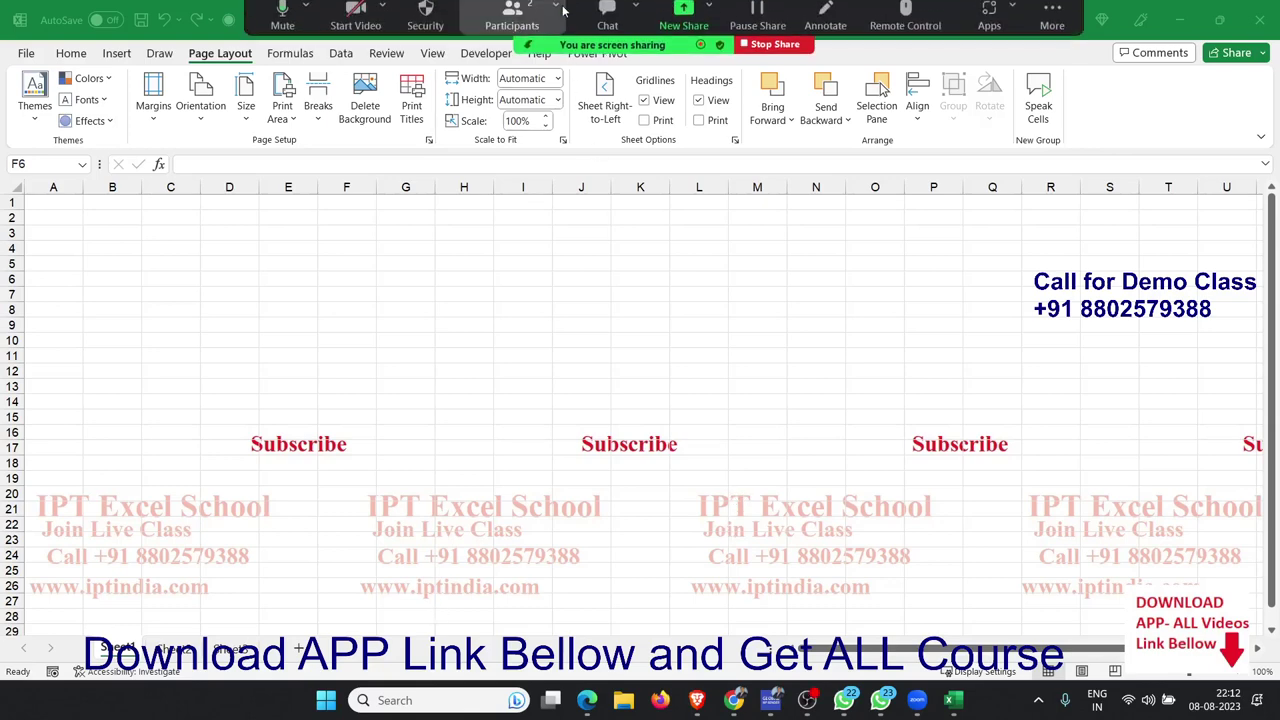
Type the heading VBA into cell B2
click(512, 14)
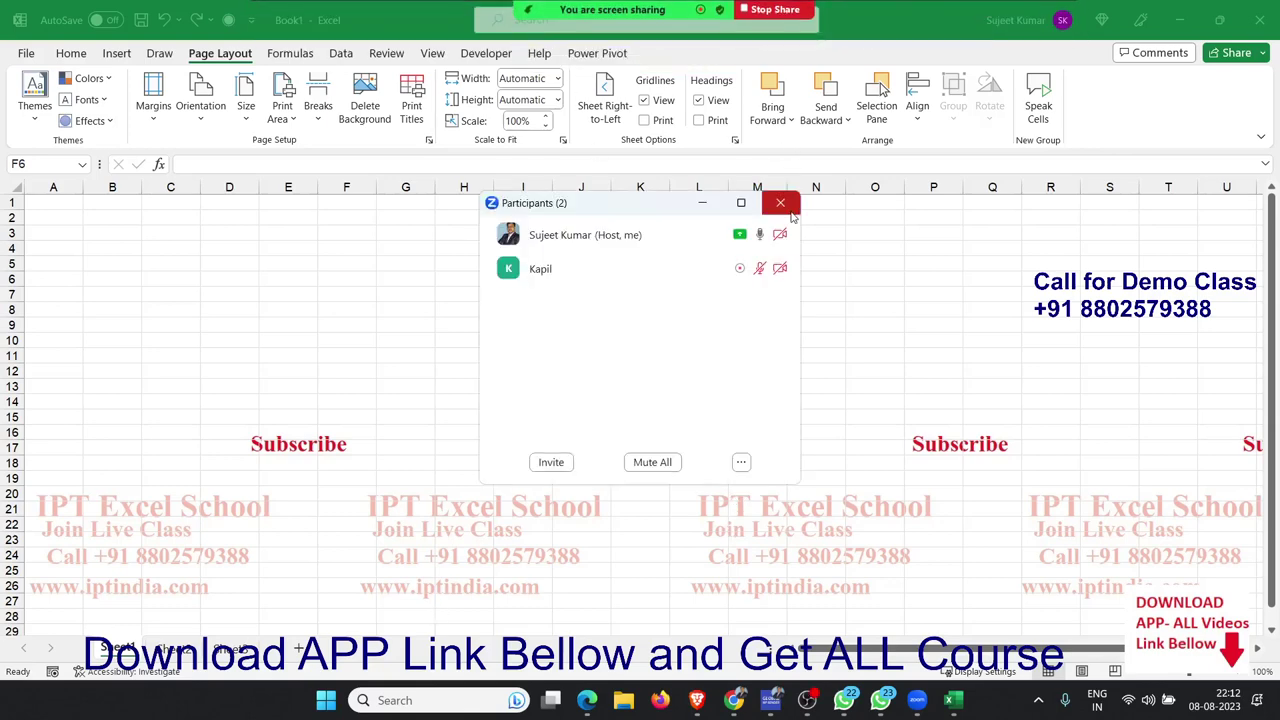
click(780, 202)
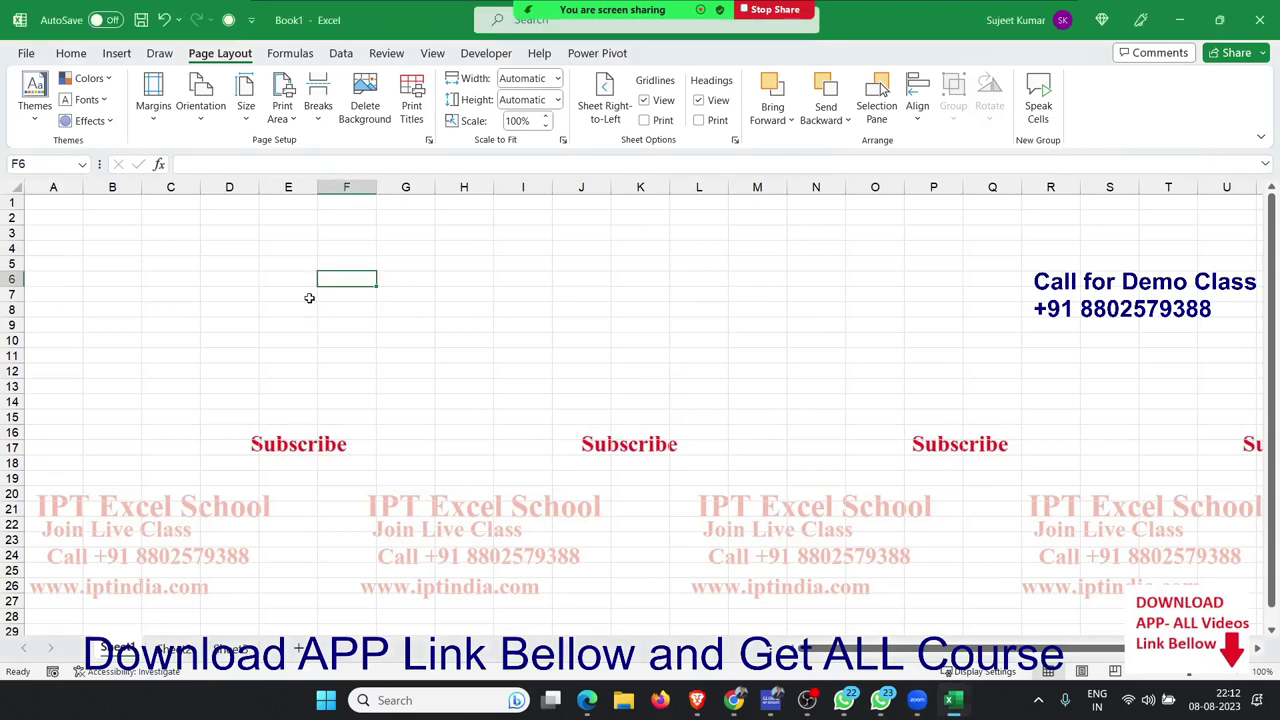
ctrl+scroll(309, 298, up, 1)
ctrl+scroll(308, 298, up, 1)
ctrl+scroll(307, 297, up, 1)
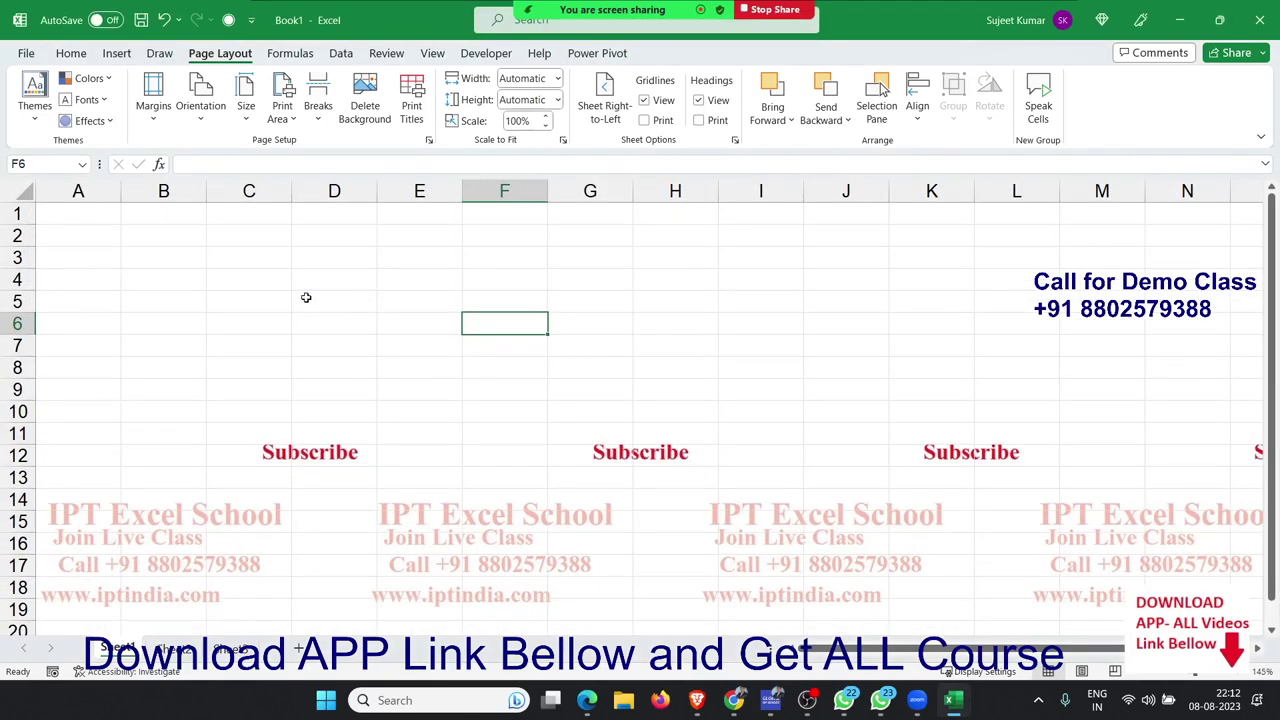
drag(146, 220, 147, 226)
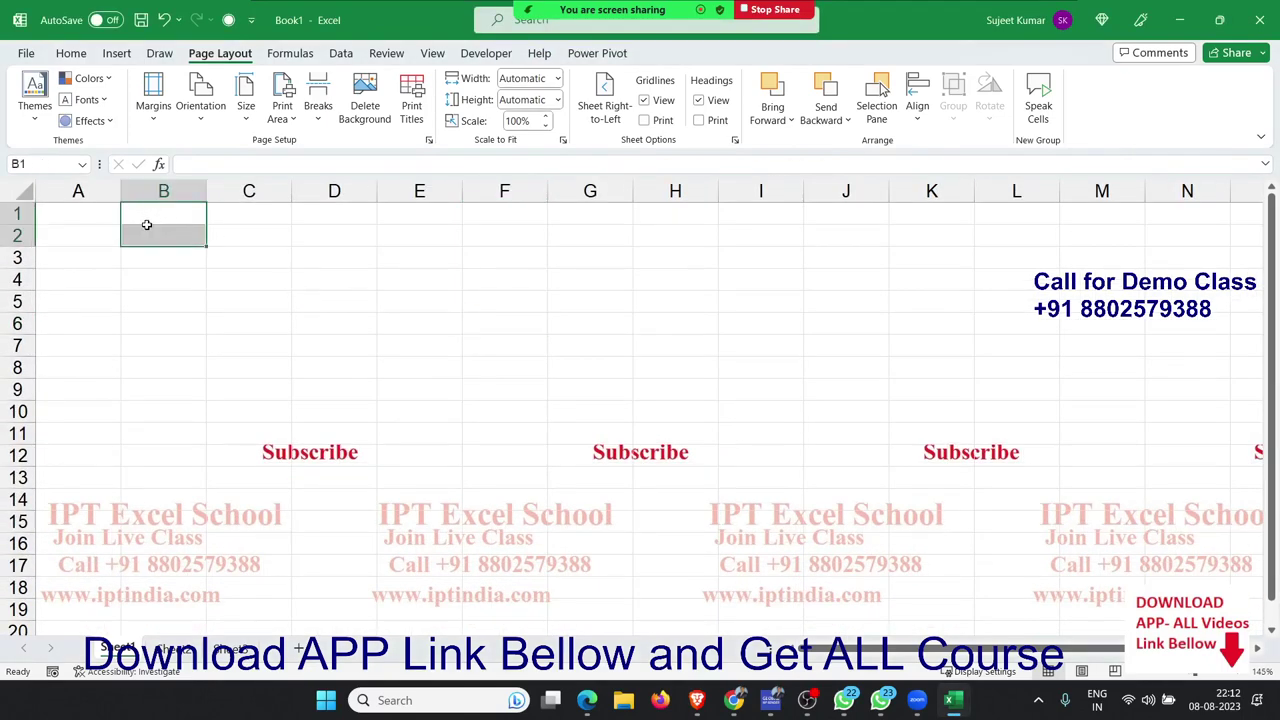
click(147, 229)
text(VB)
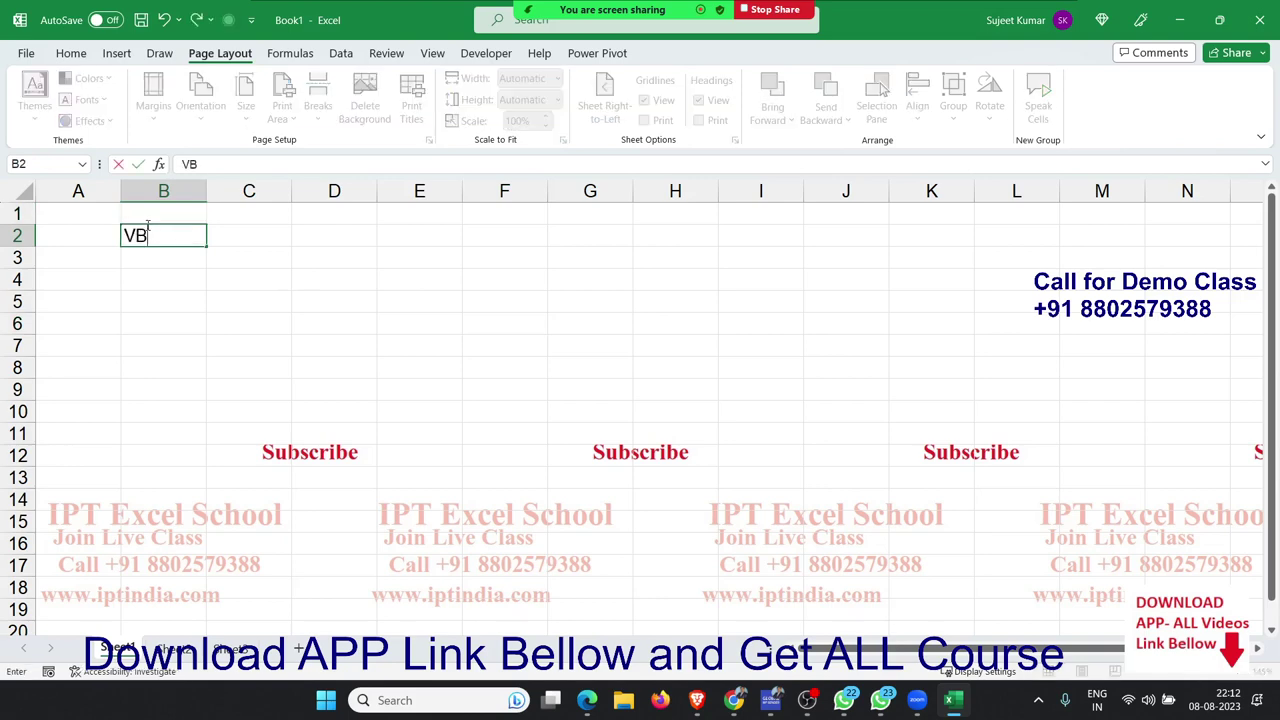
text(A)
key(Return)
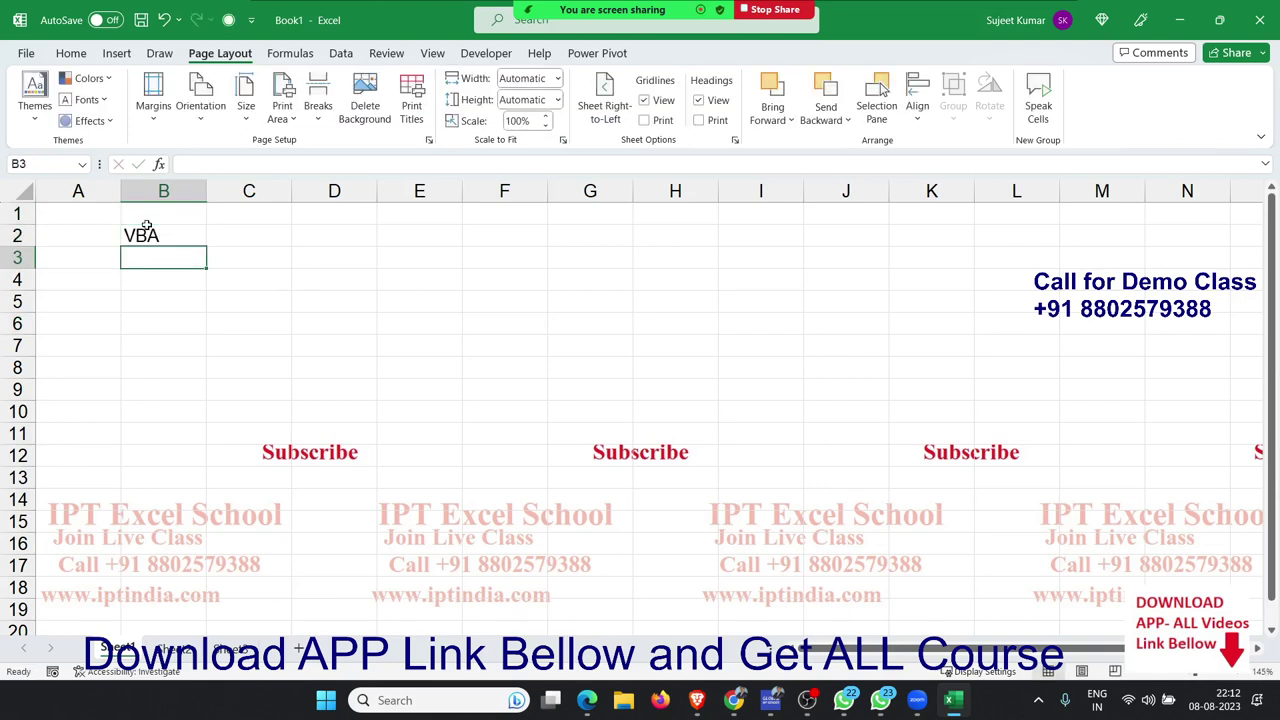
key(Return)
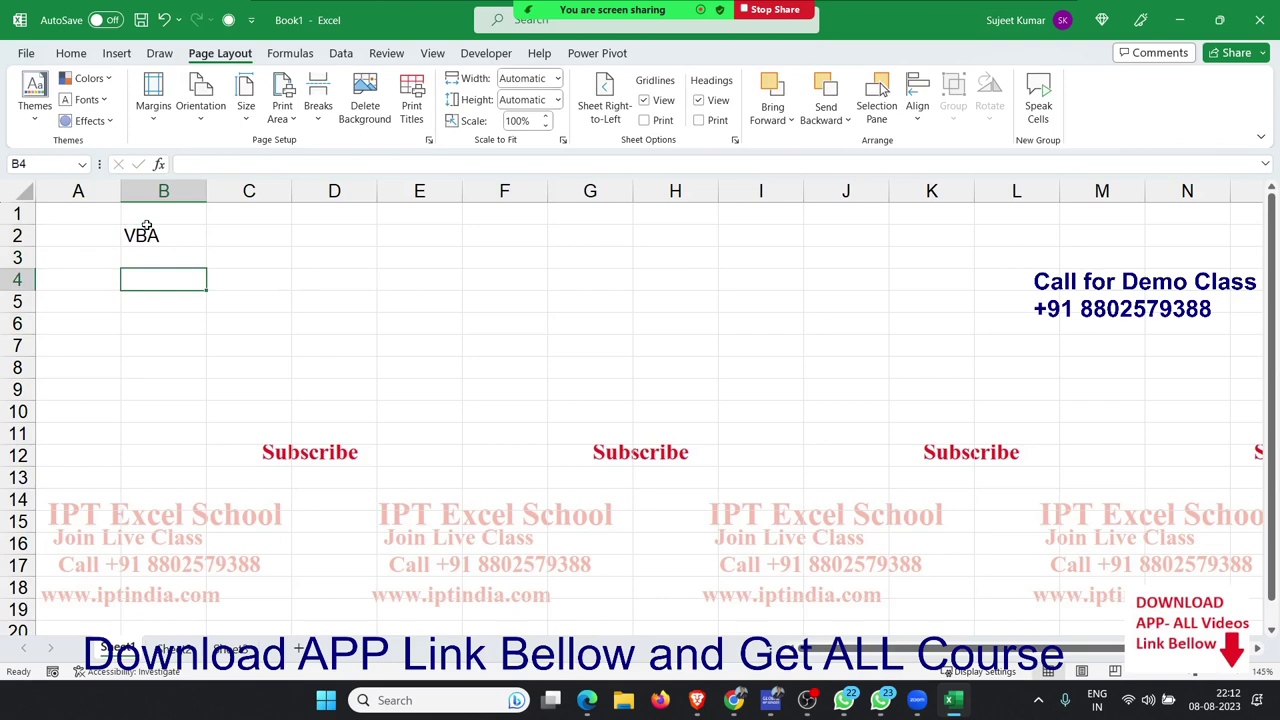
Enter the trial entries vb6, vbs and vb.net in B4:B6, then clear them
text(v)
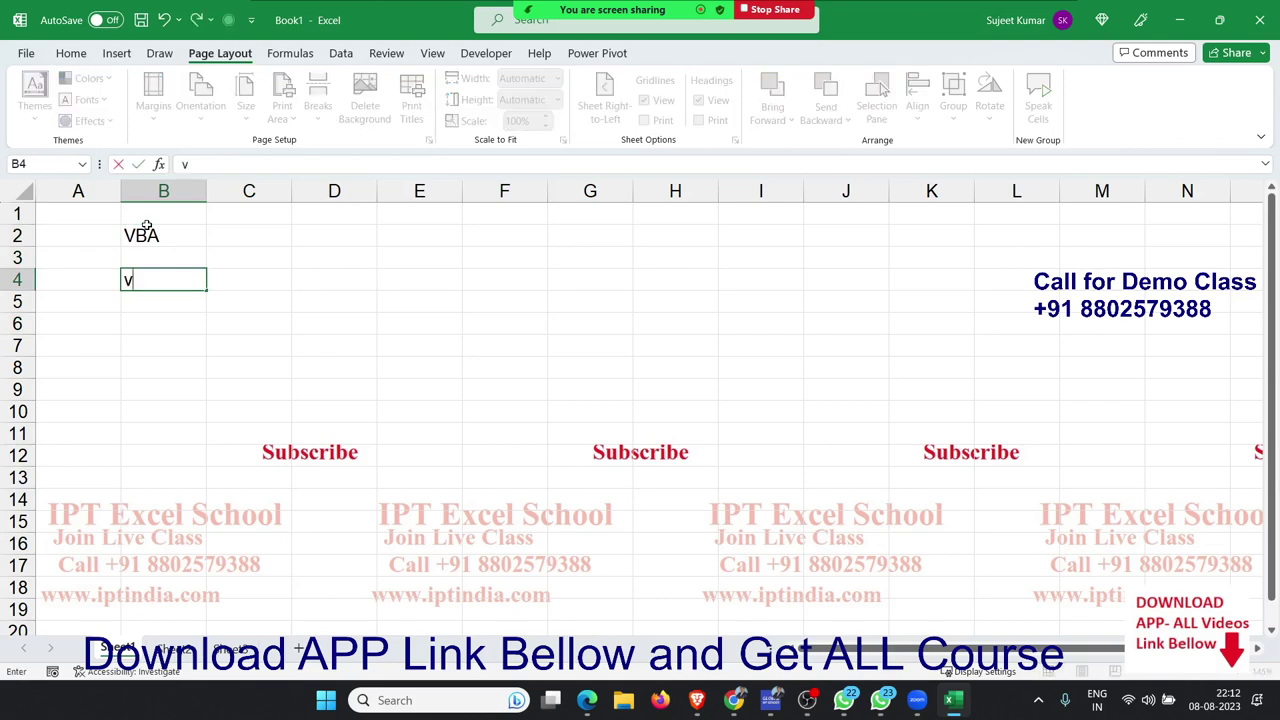
text(b6)
key(Return)
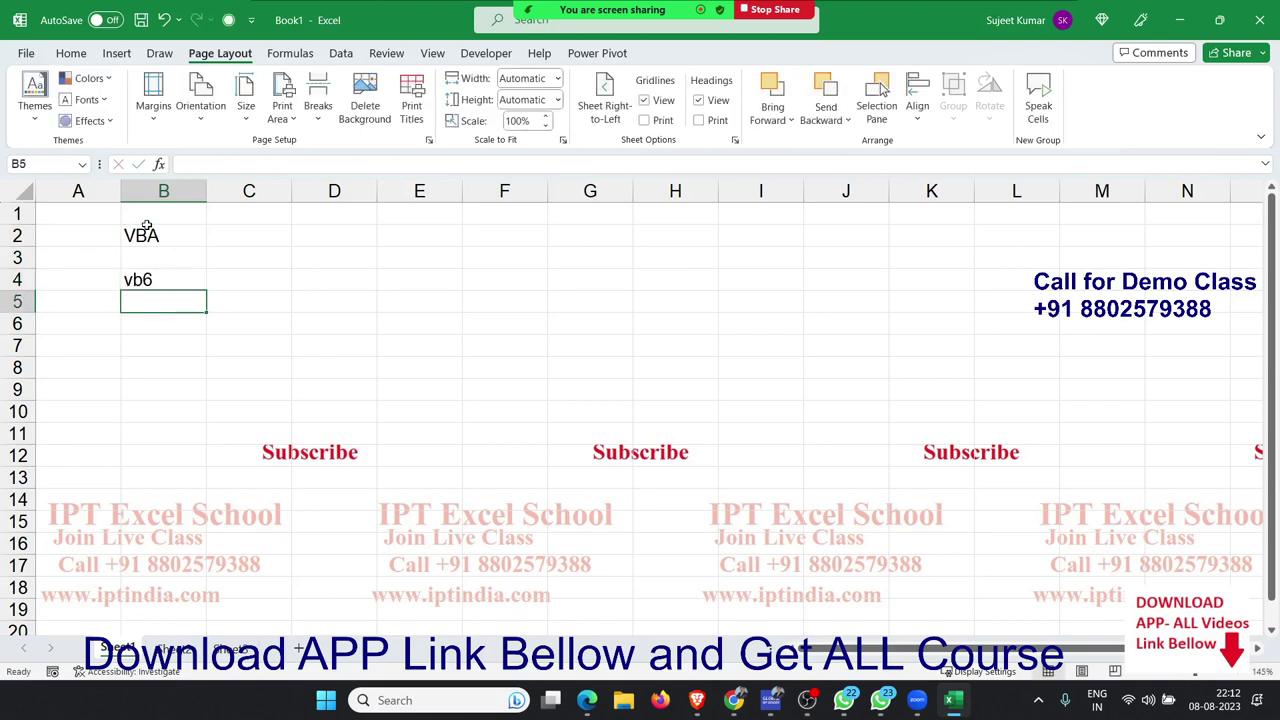
text(vbs)
key(Return)
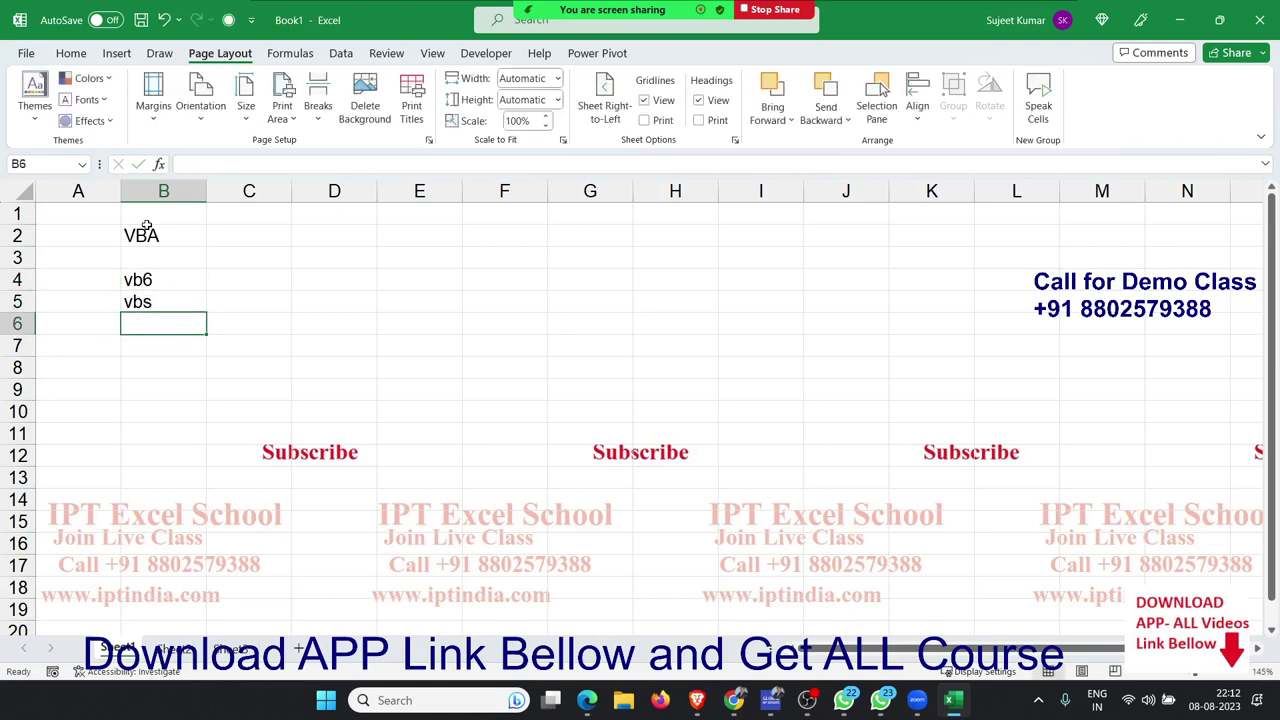
text(vb.)
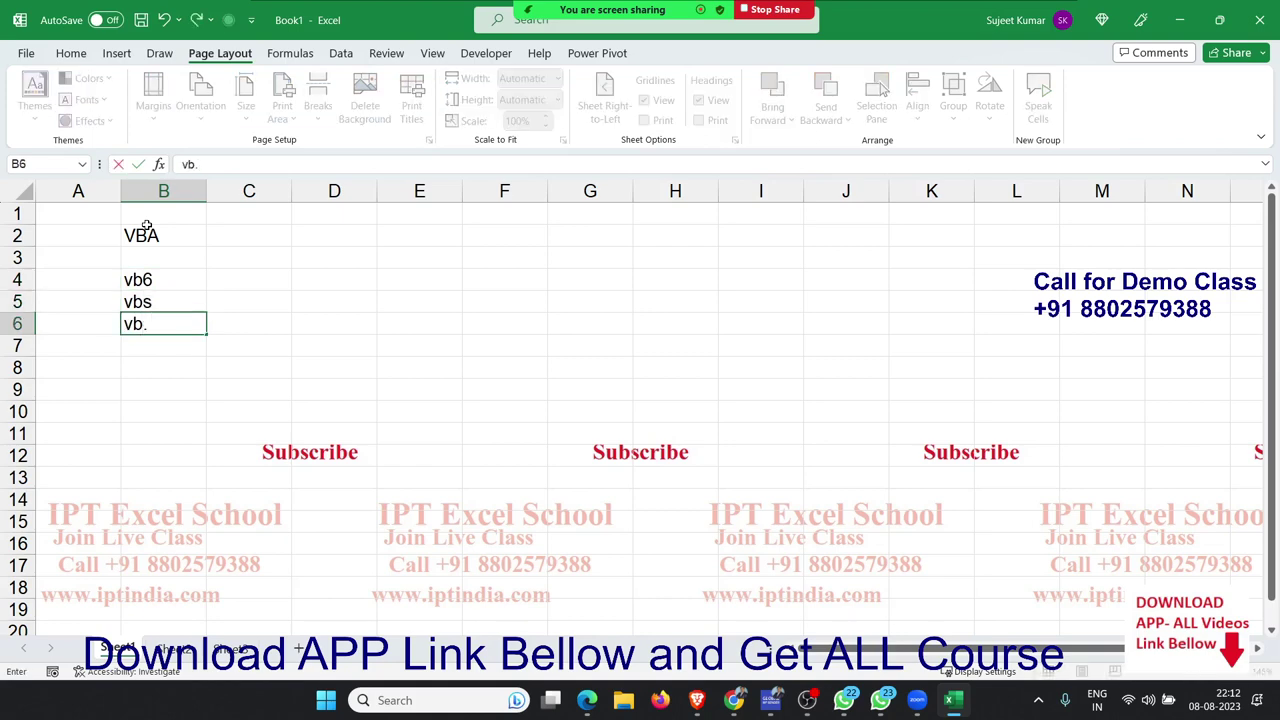
text(net)
key(Return)
key(Up)
key(Up)
key(Up)
key(shift+Down)
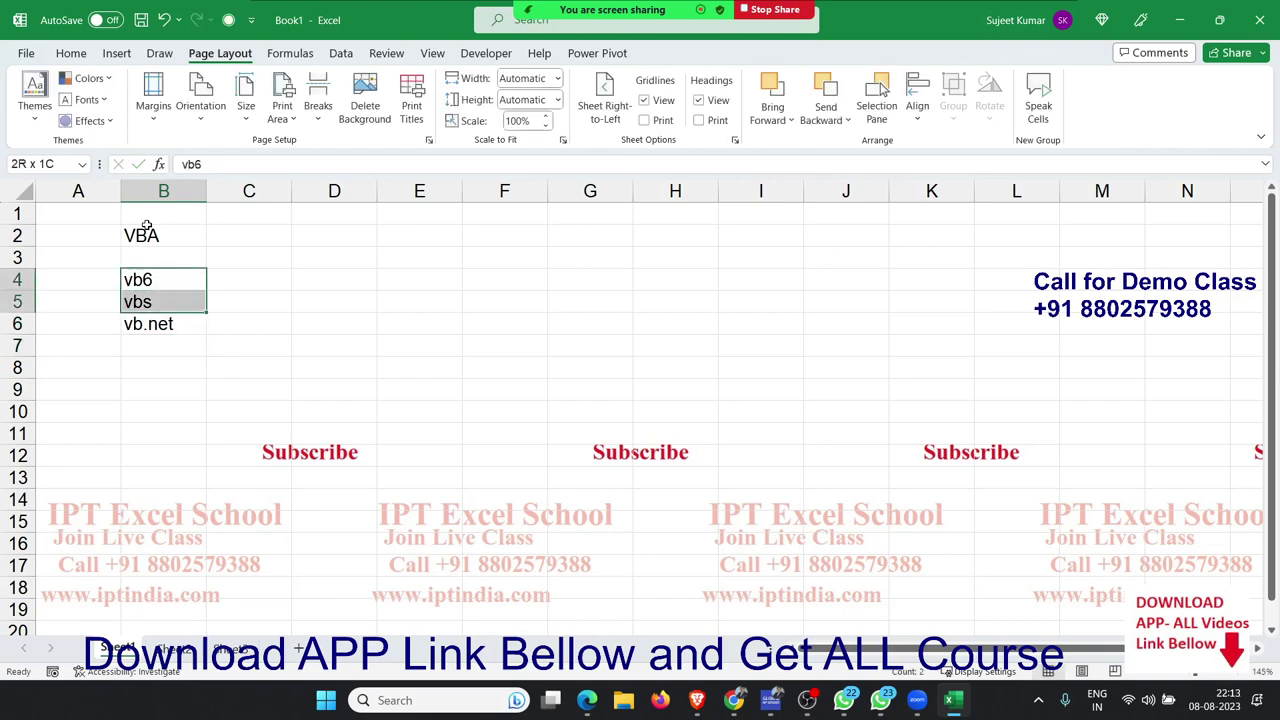
key(shift+Down)
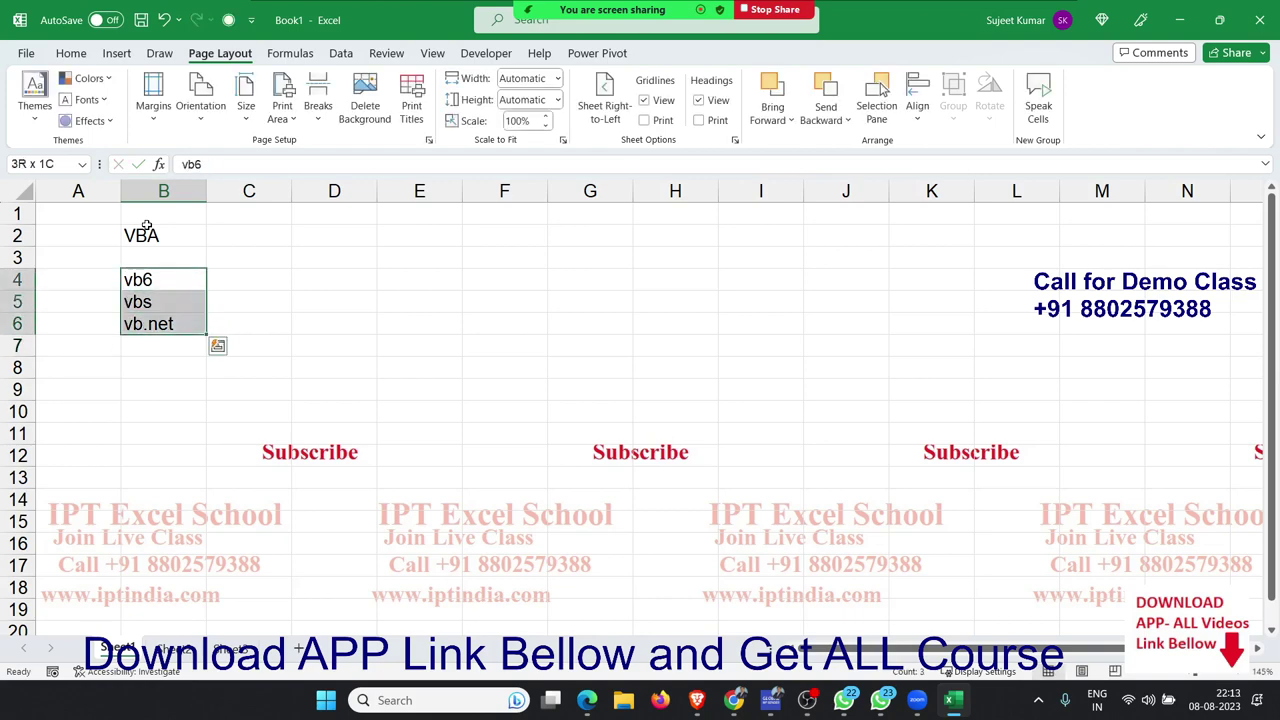
key(Delete)
Enter Macros in cell C3, correcting the misspelling
click(147, 228)
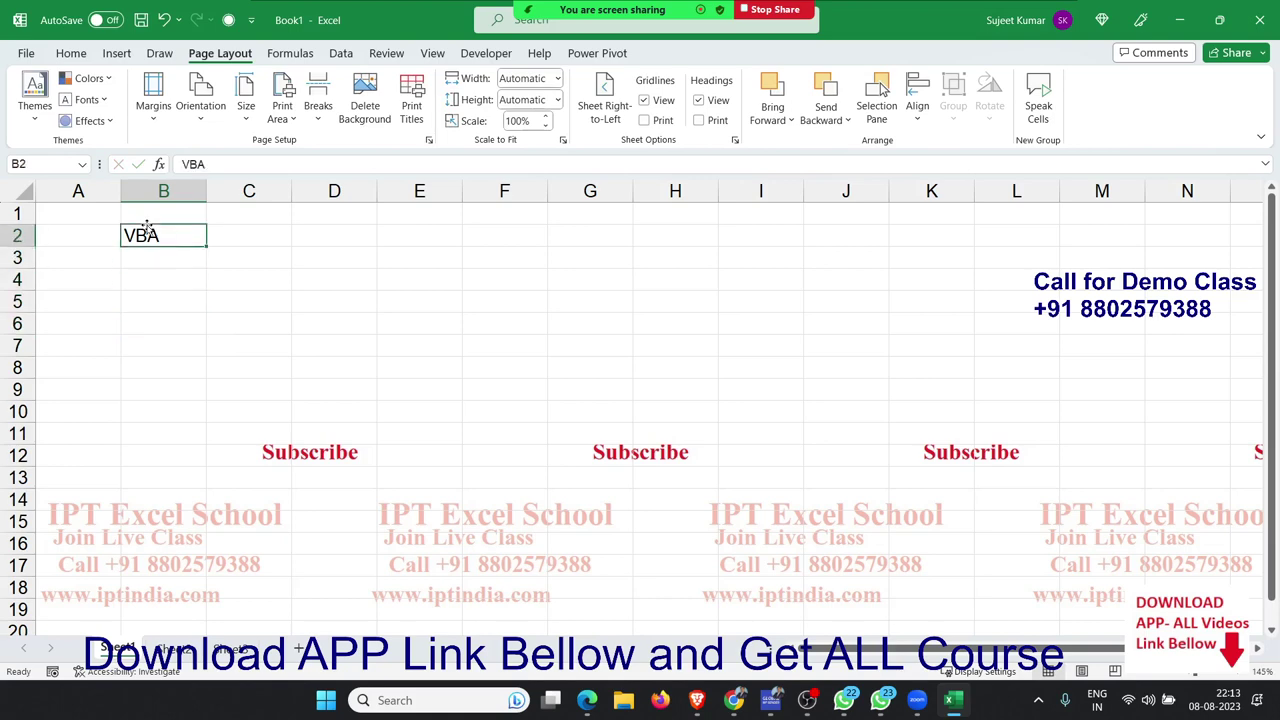
key(Right)
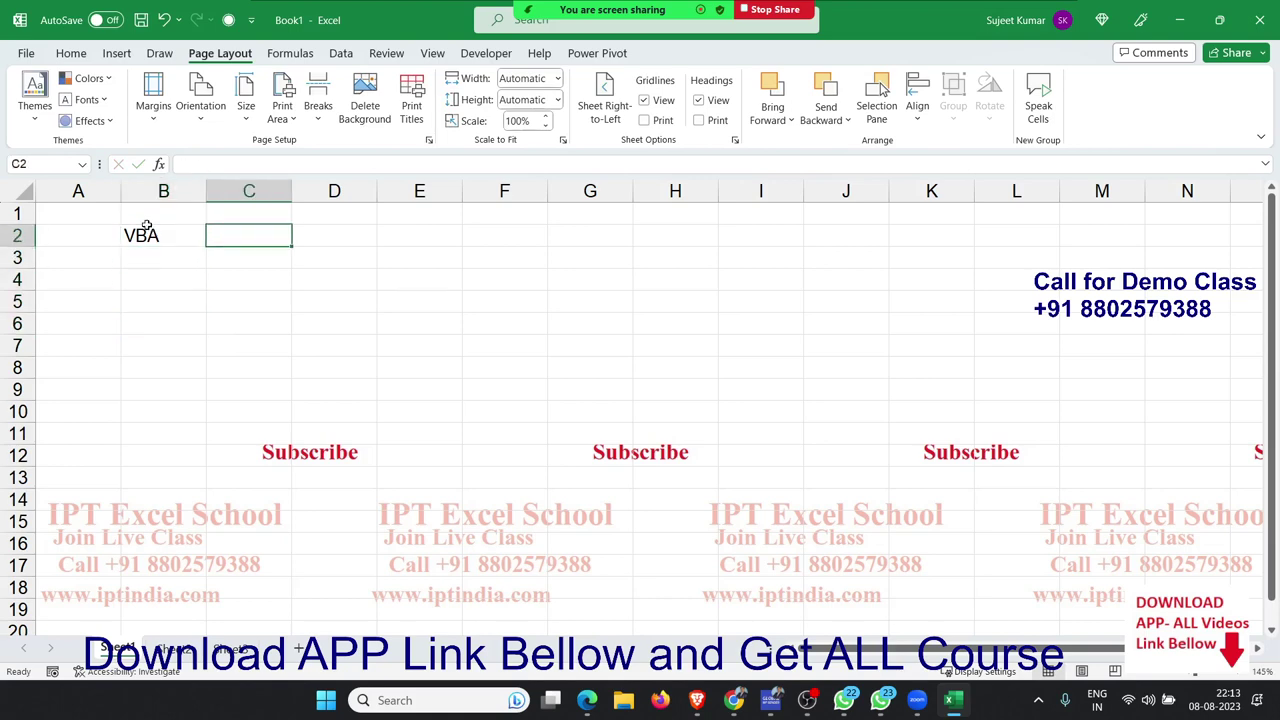
key(Down)
text(MA)
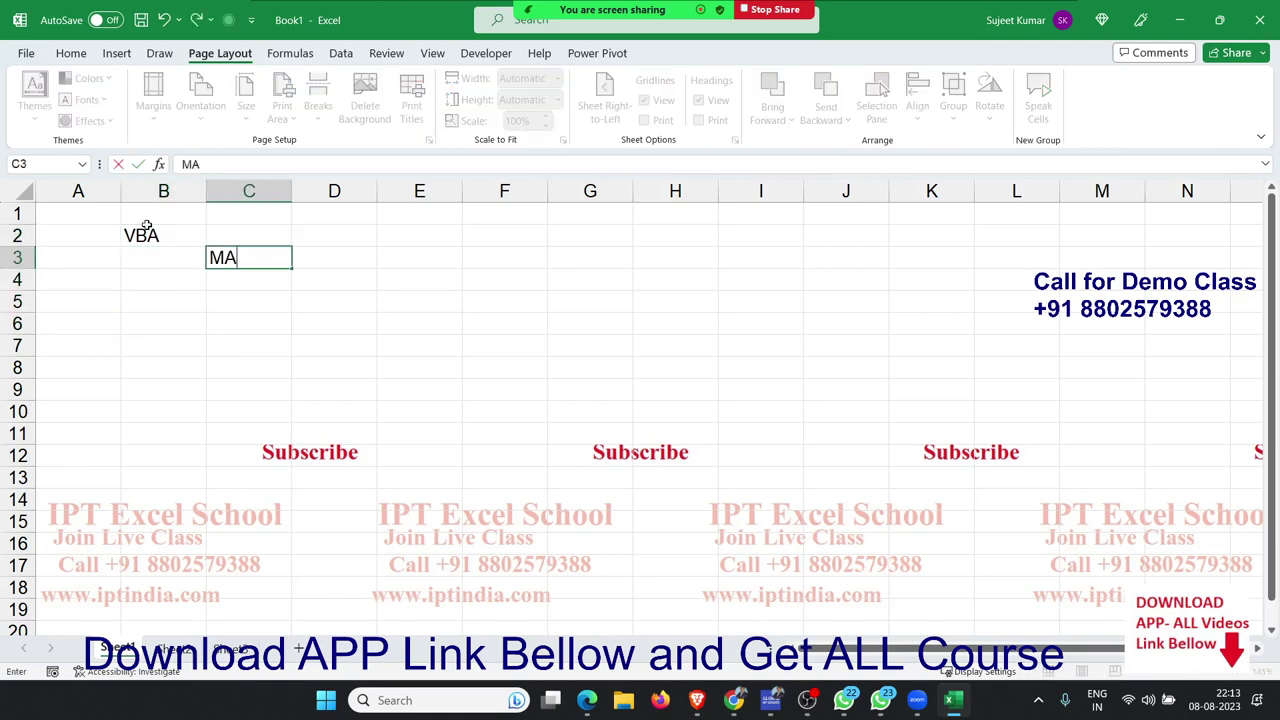
text(crs)
key(BackSpace)
text(os)
key(Return)
key(Up)
key(Up)
key(Left)
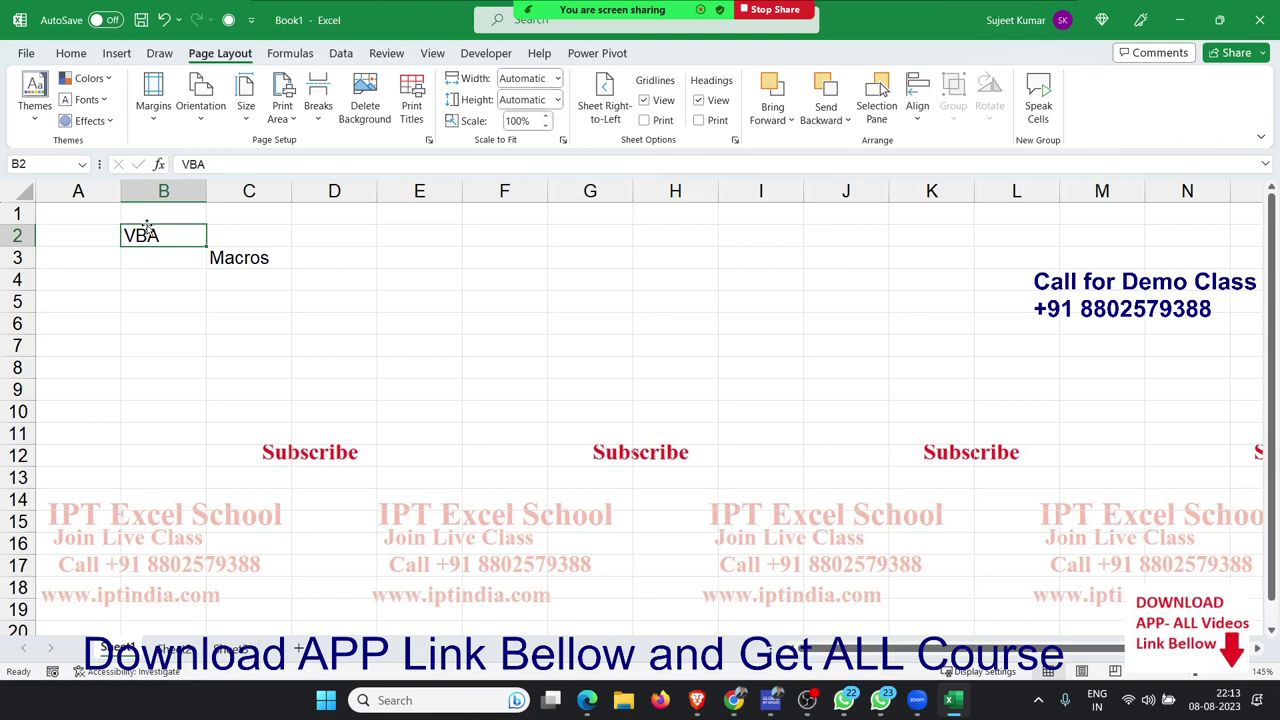
Enter Function in cell C6
key(Right)
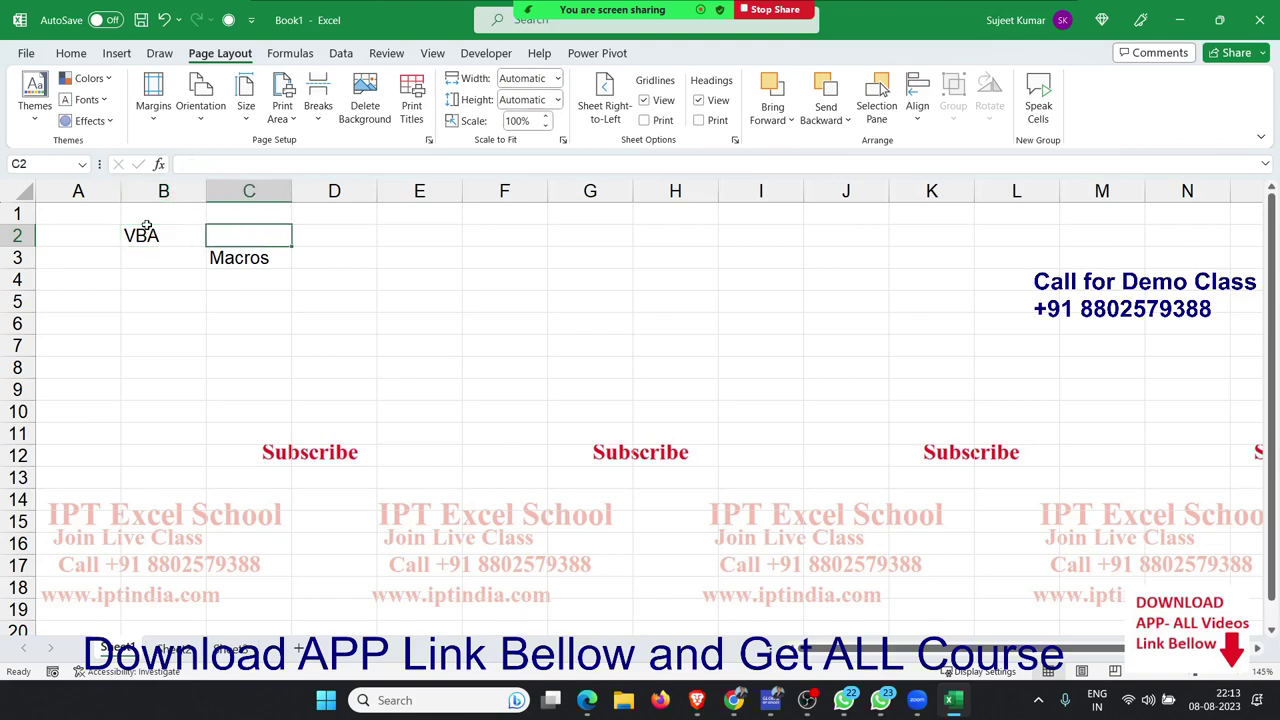
key(Down)
key(Left)
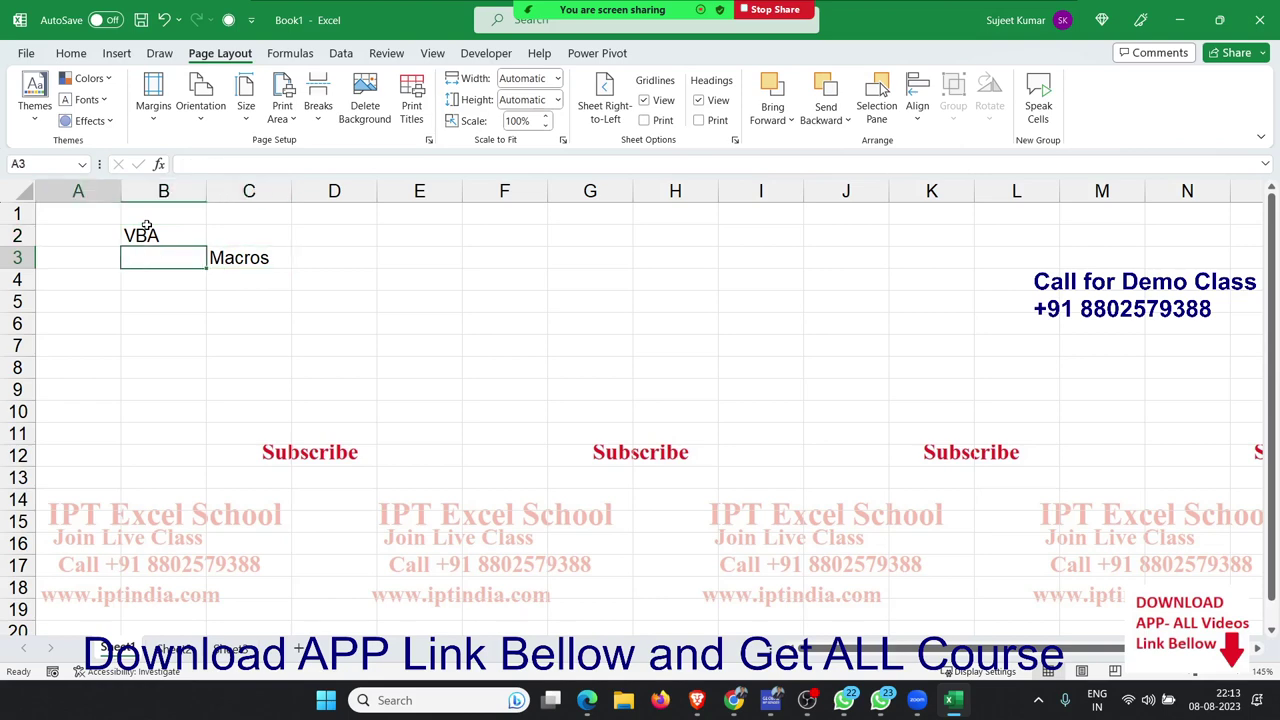
key(Left)
key(Right)
key(Right)
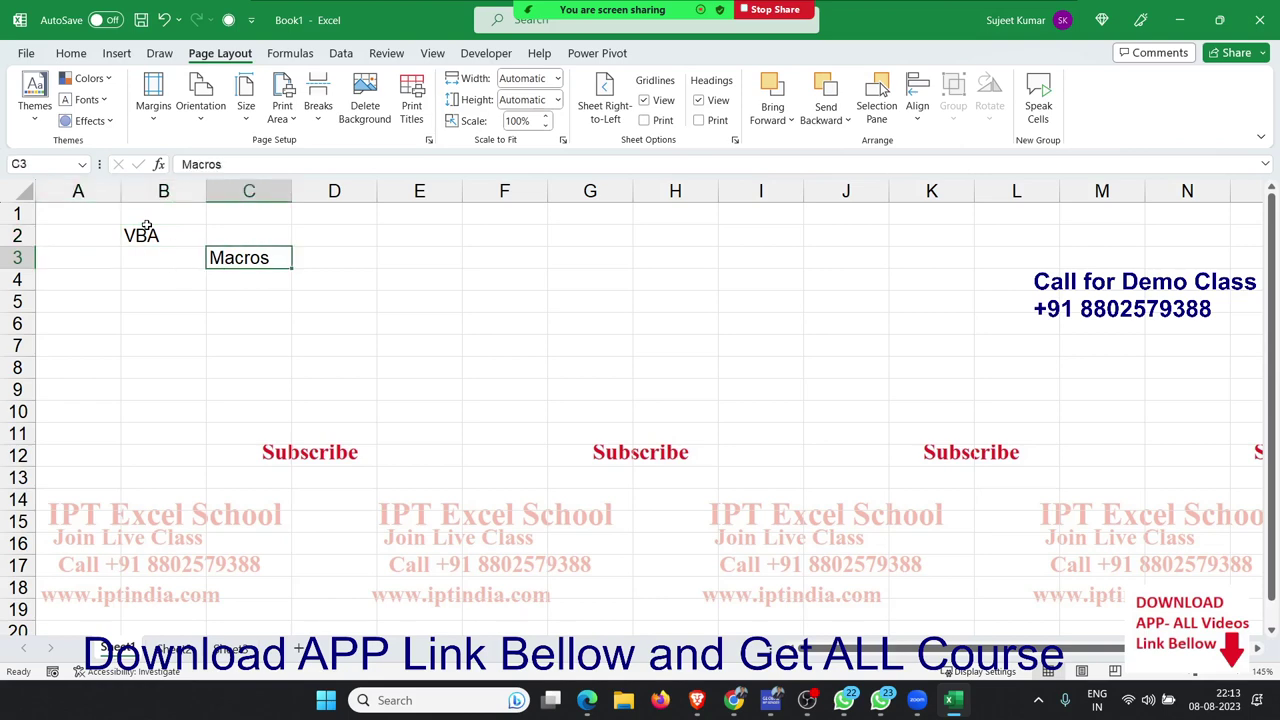
key(Down)
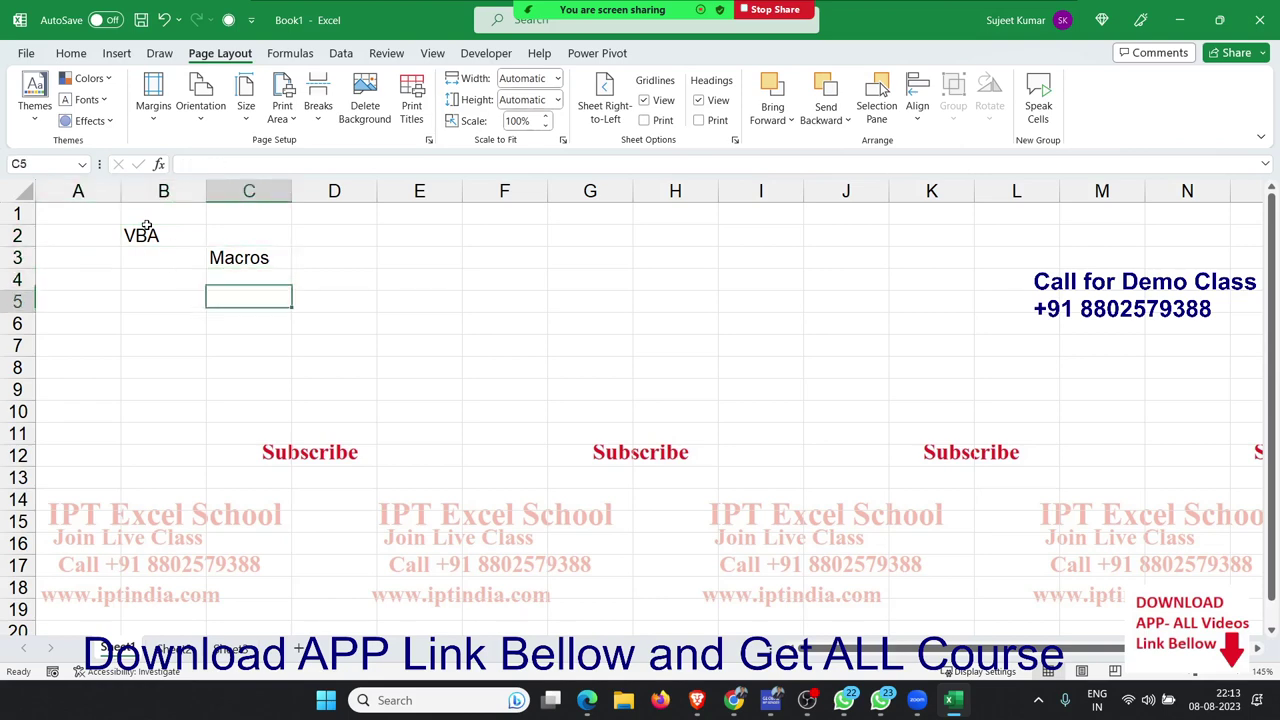
key(Up)
key(Up)
key(Left)
key(Left)
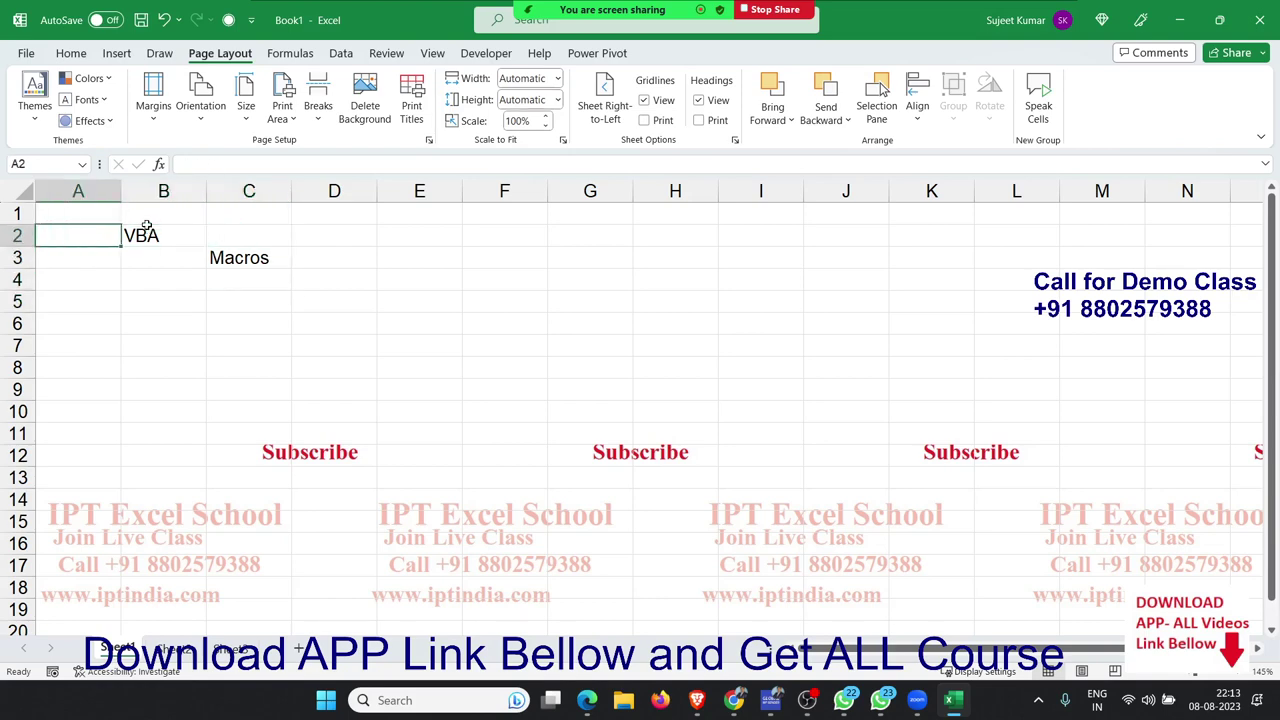
key(Right)
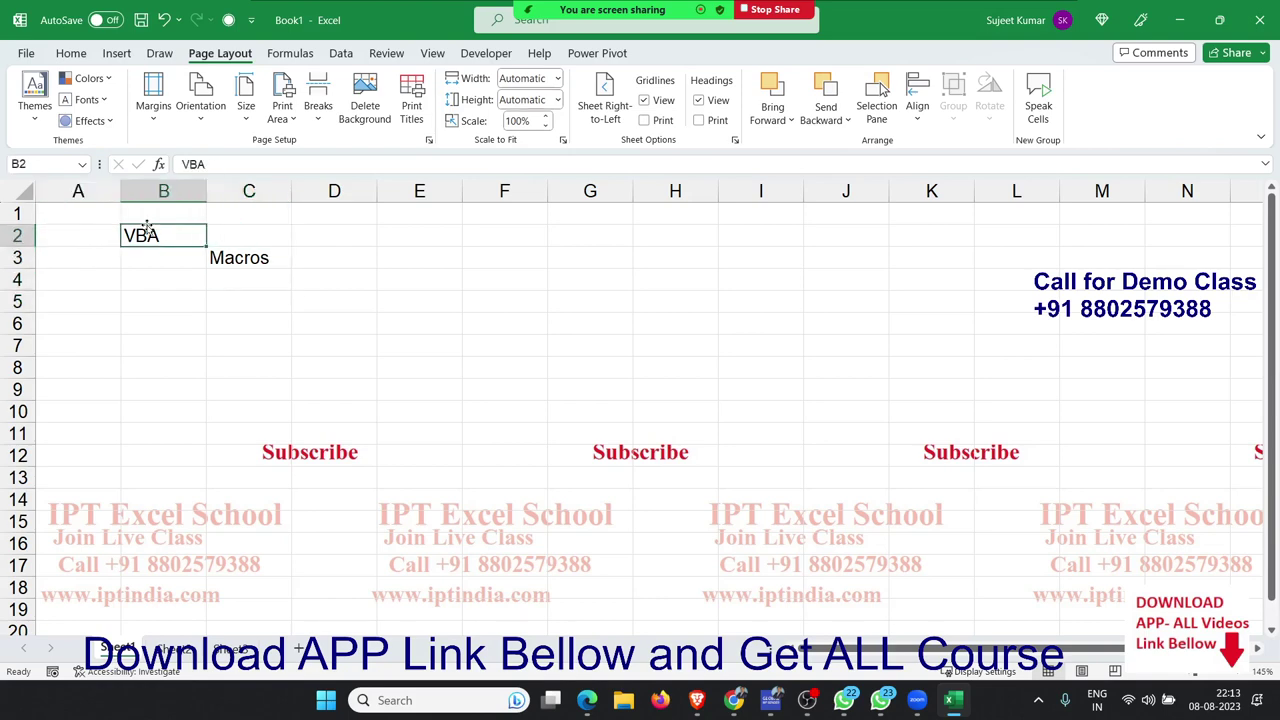
key(Right)
key(Down)
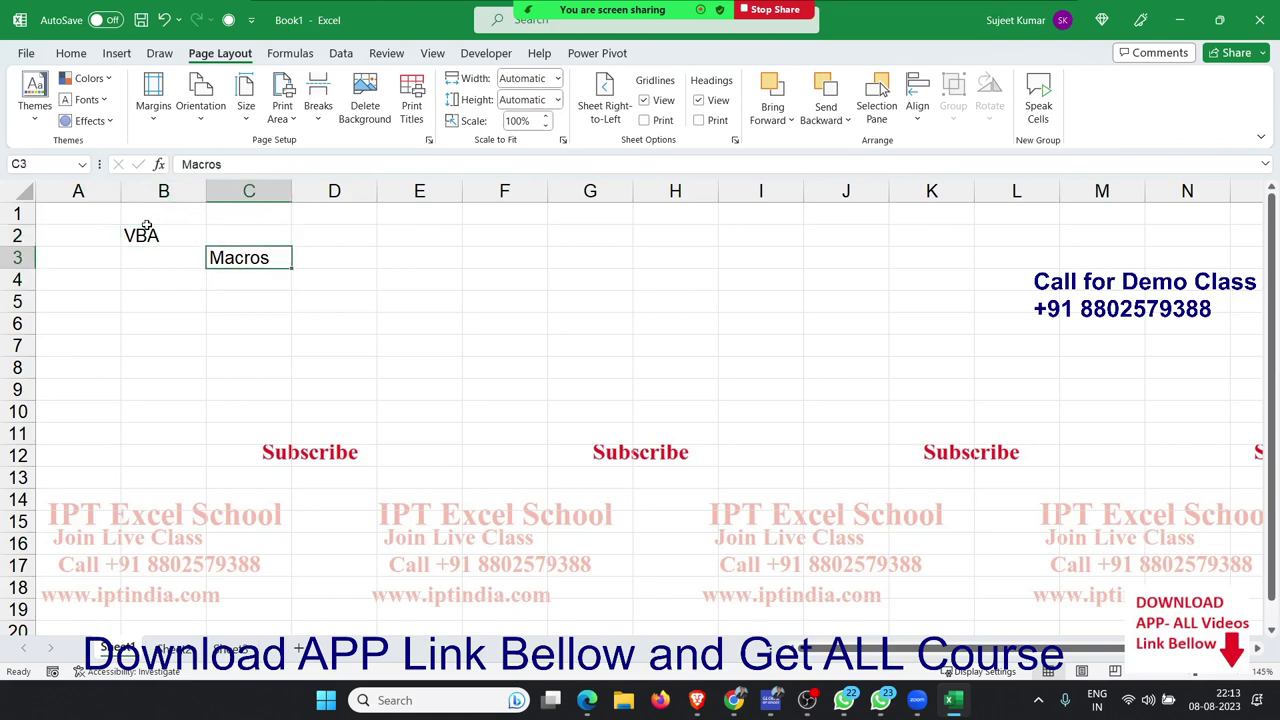
key(Down)
key(Down)
key(Down)
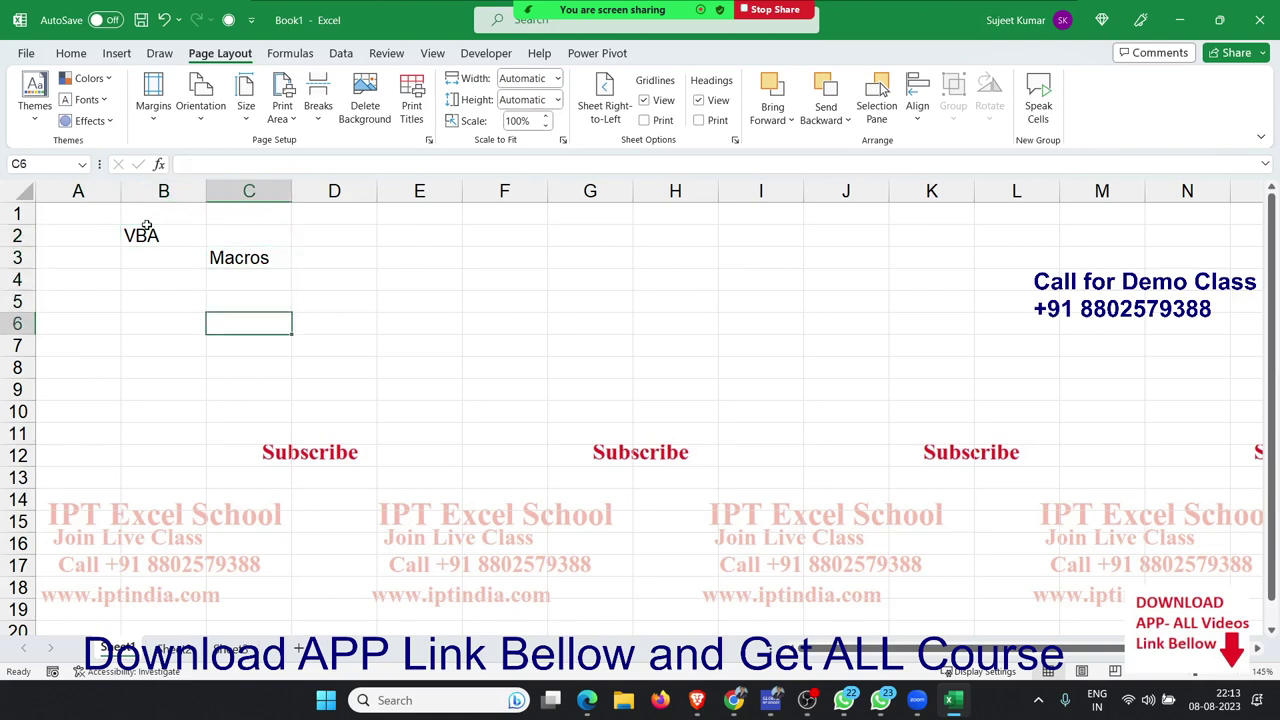
text(Function)
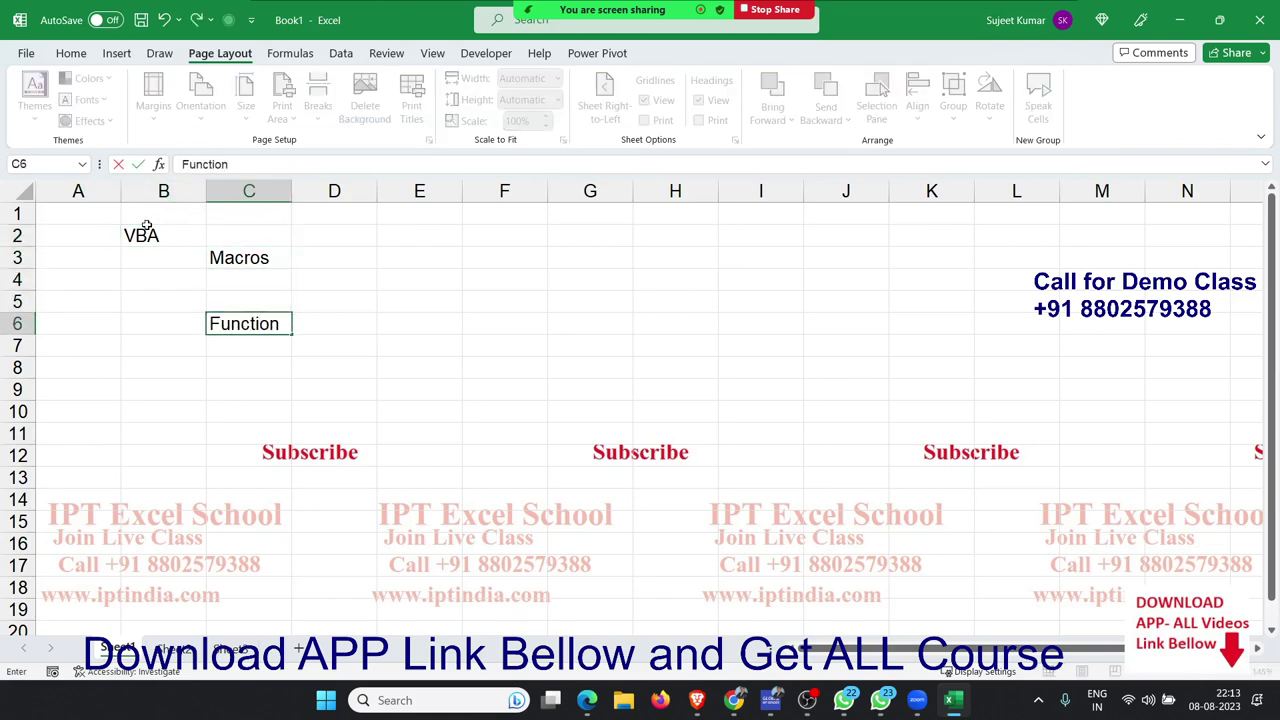
key(Return)
Enter userform in cell C9, then select empty cell D5
key(Down)
key(Down)
key(Down)
key(Up)
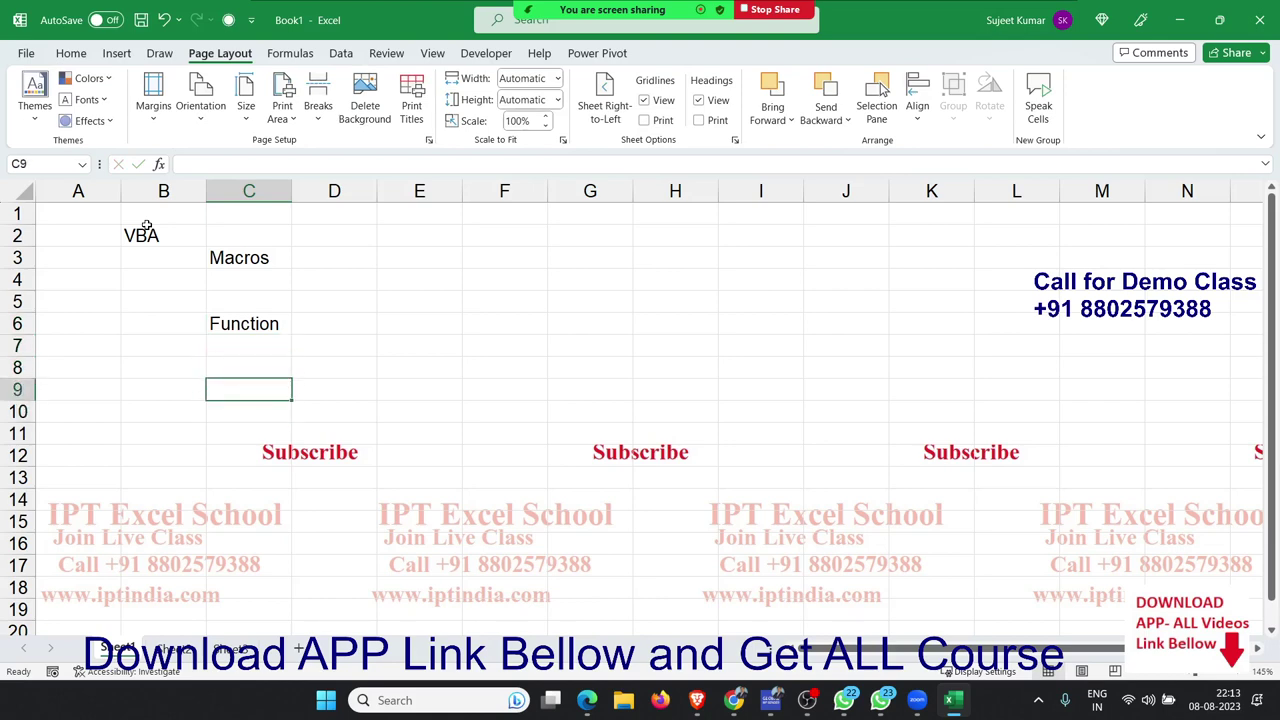
text(userfor)
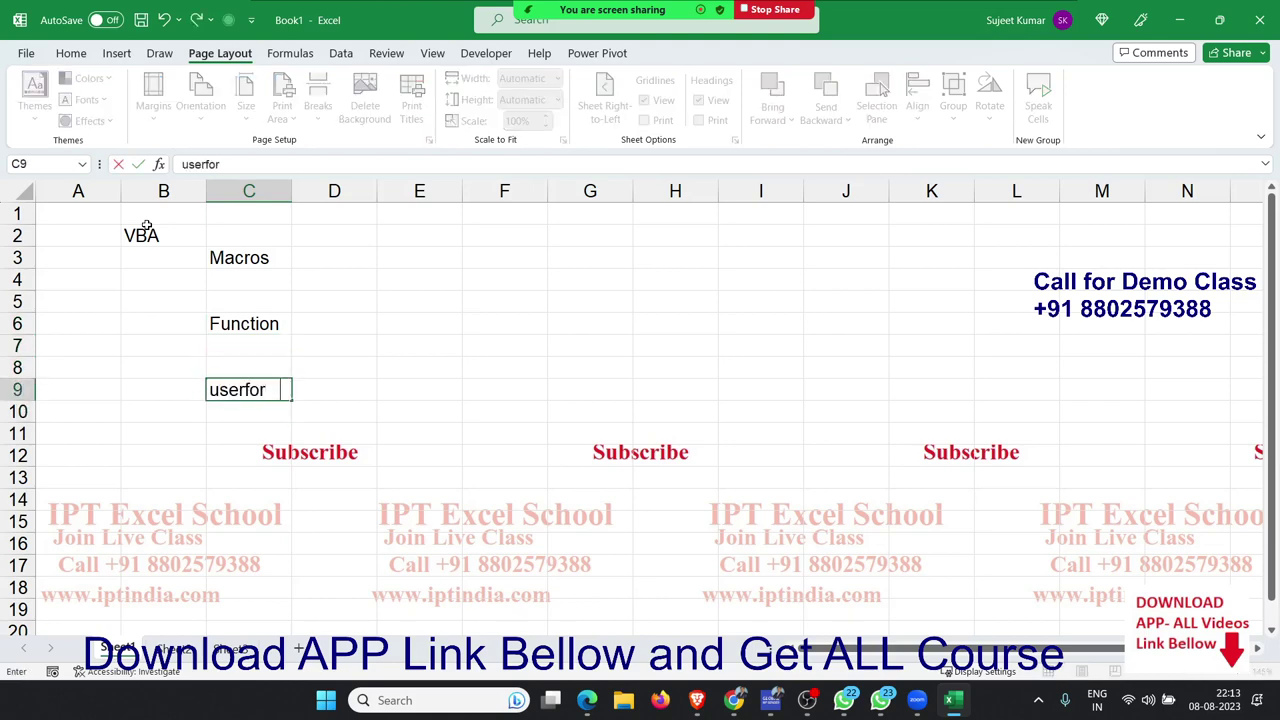
text(m)
key(Return)
key(Up)
key(Up)
key(Up)
key(Up)
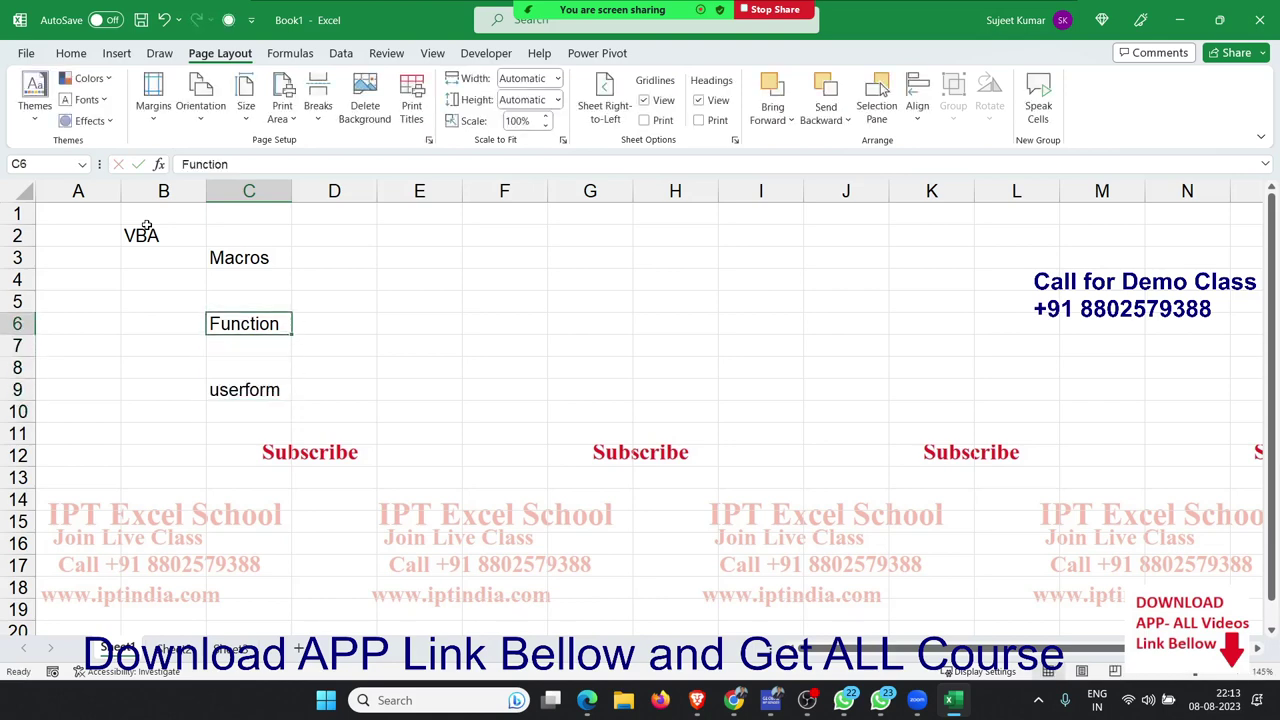
key(Up)
key(Up)
key(Up)
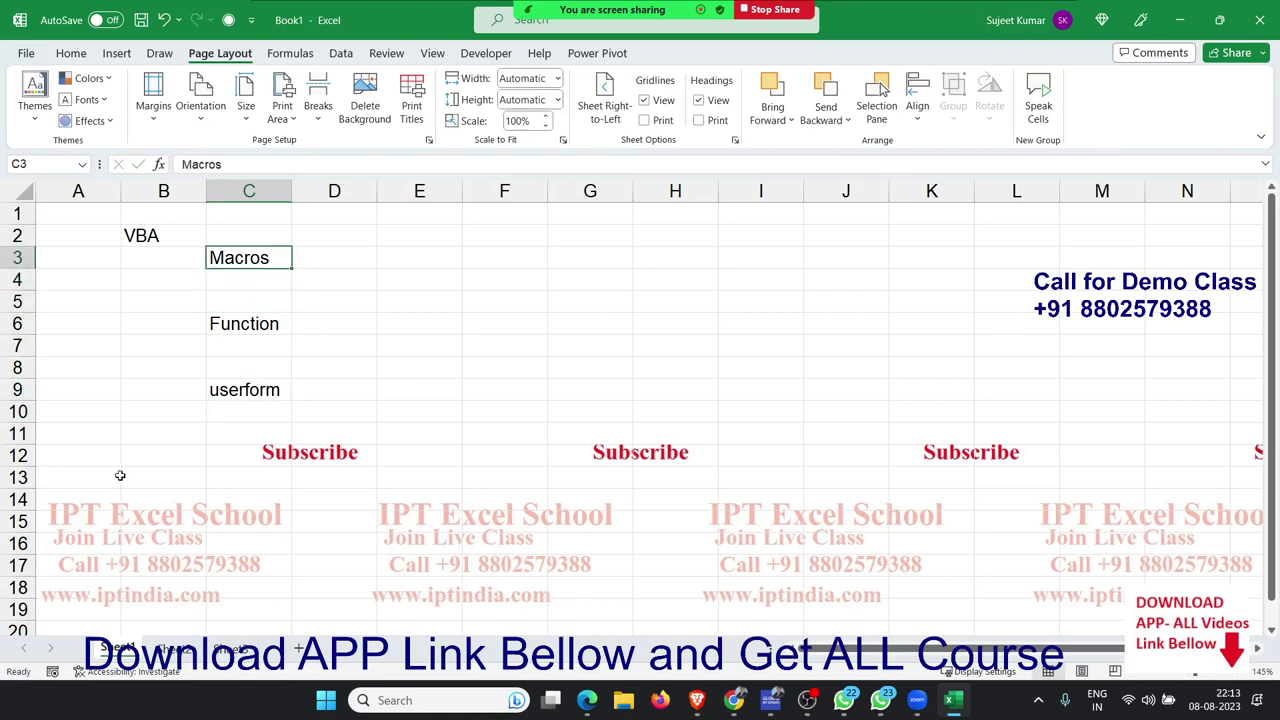
click(334, 300)
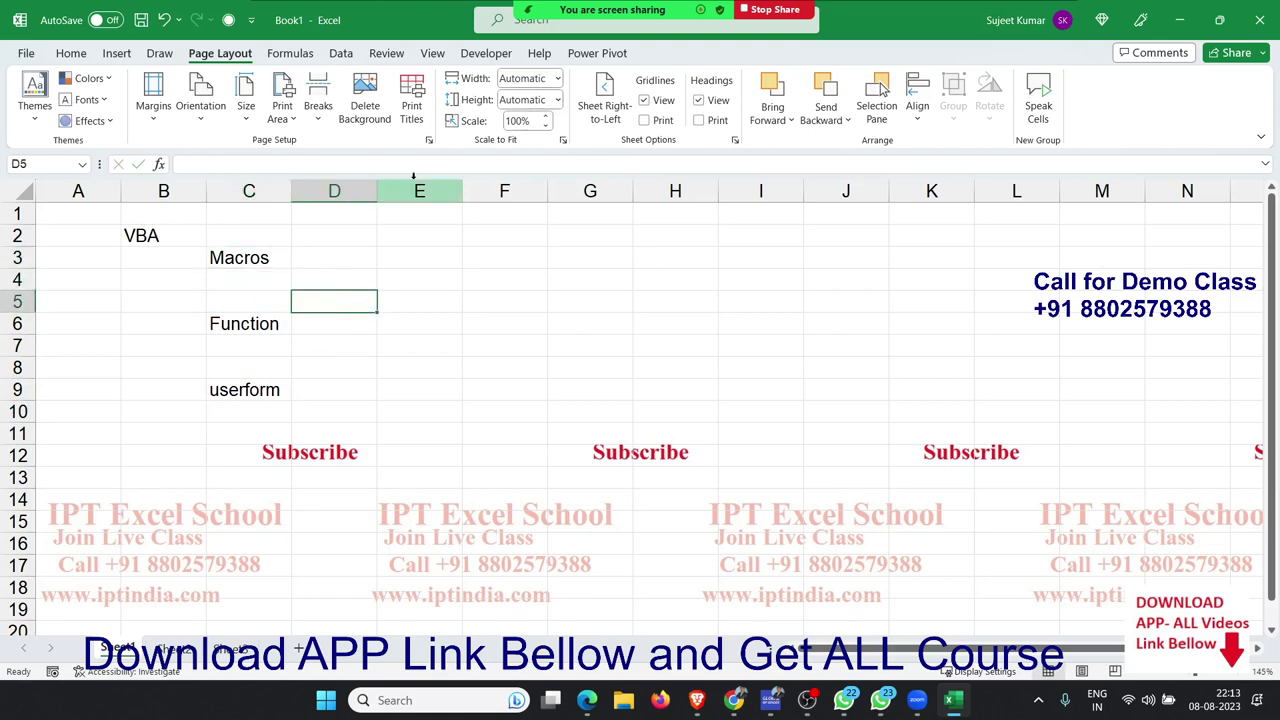
Show the Developer ribbon with its macro and Visual Basic tools, then select C3 and D4
click(486, 53)
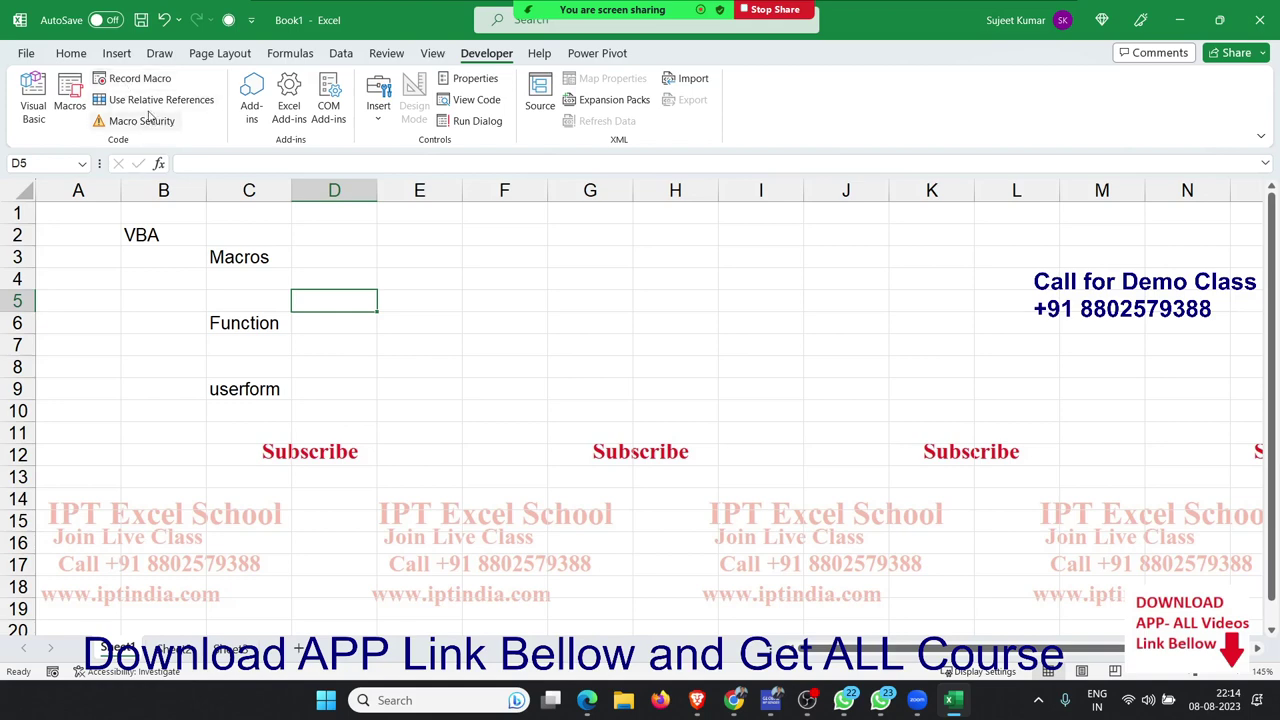
click(272, 259)
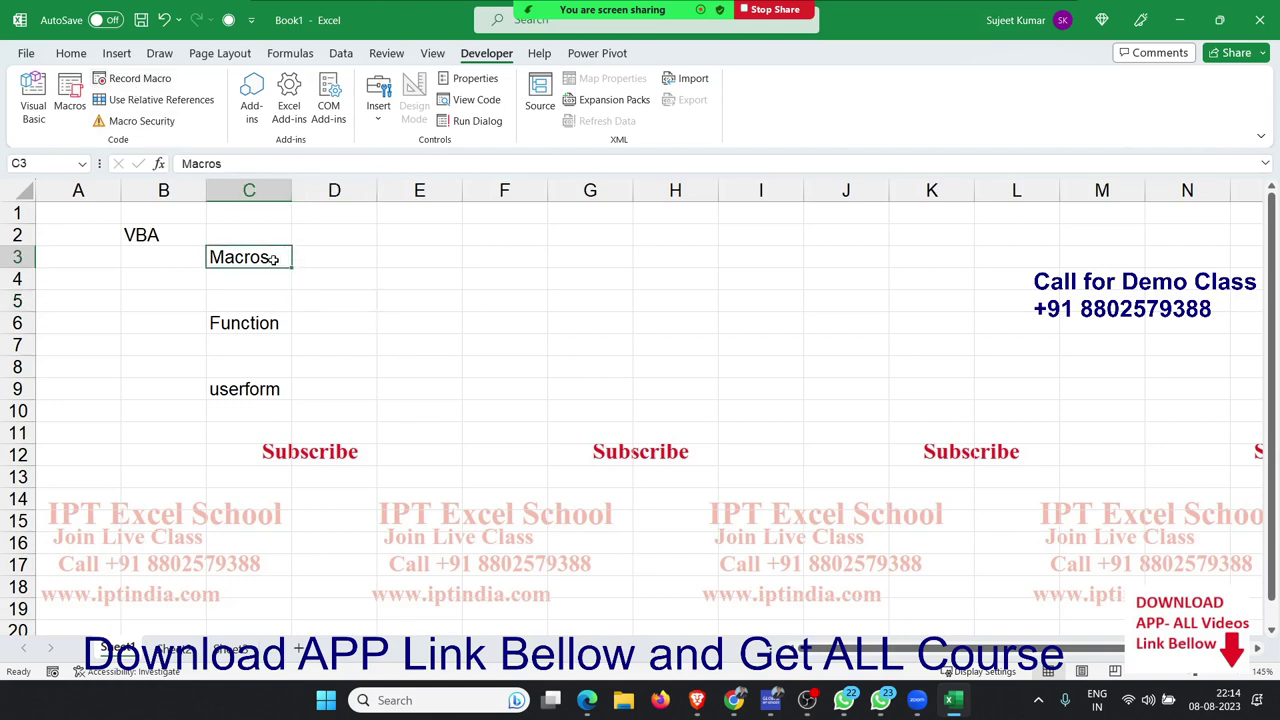
click(295, 276)
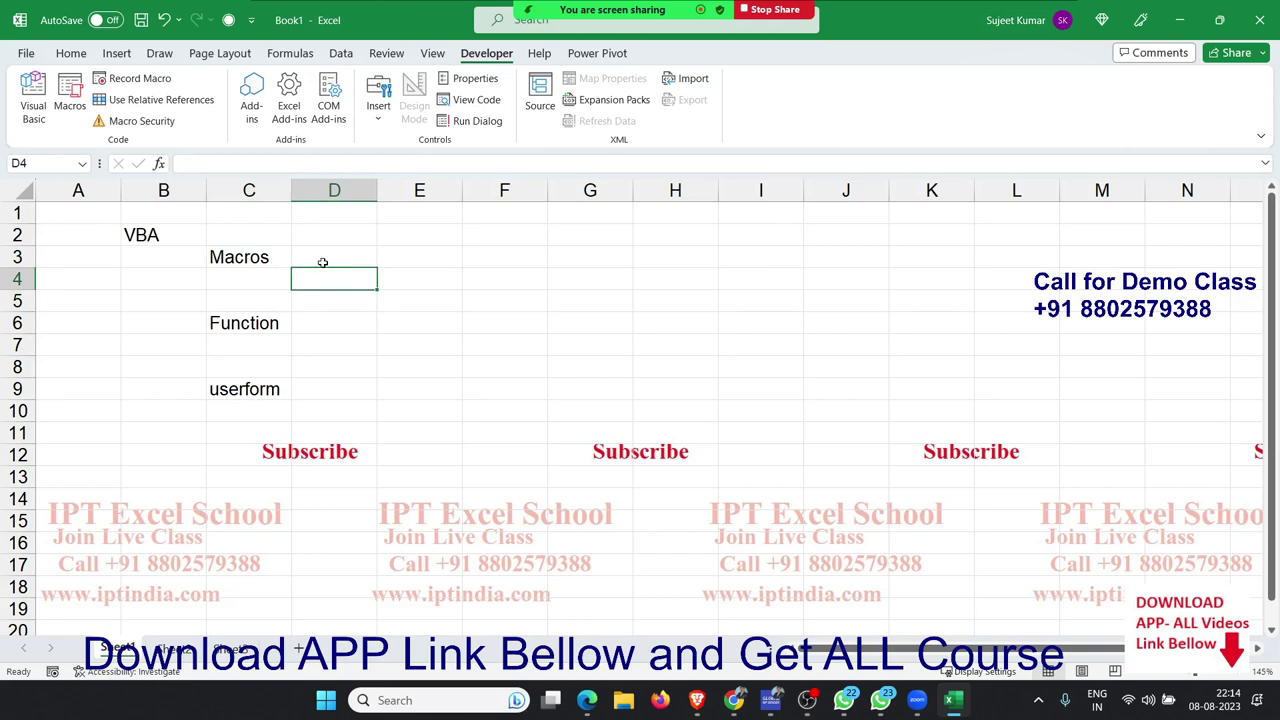
click(26, 56)
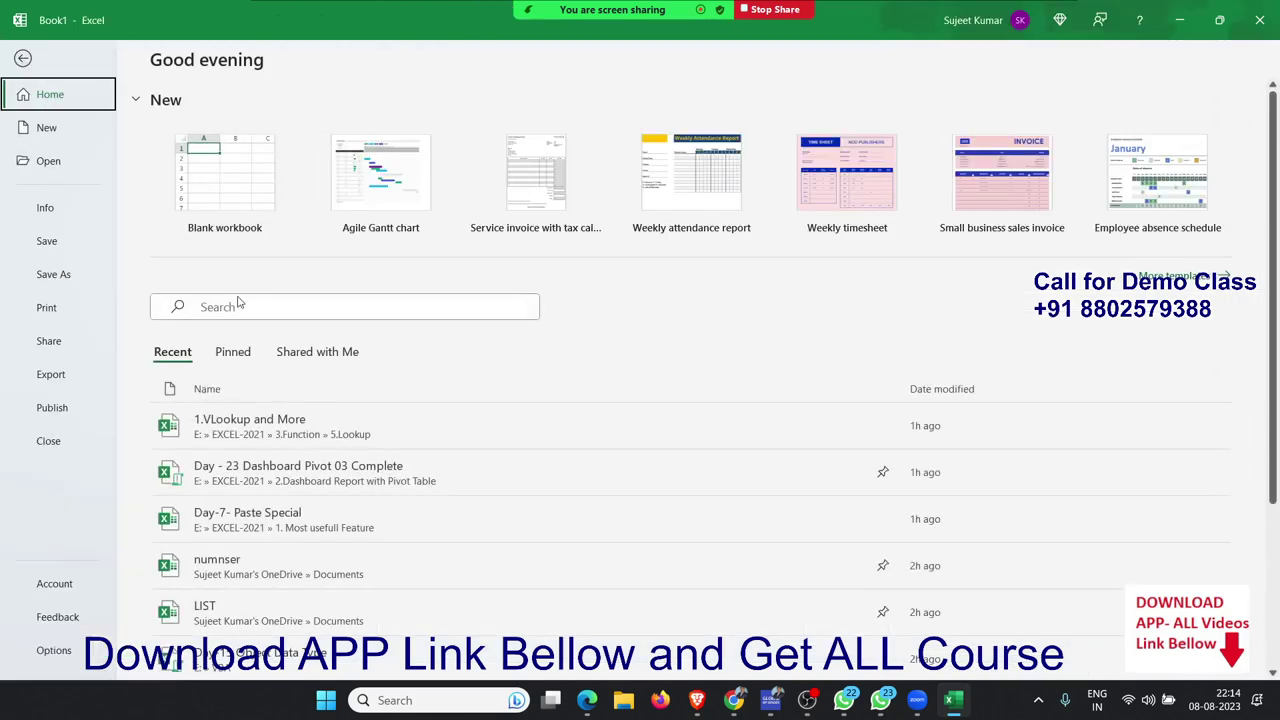
scroll(277, 376, down, 1)
scroll(278, 384, down, 1)
scroll(274, 390, down, 2)
scroll(274, 390, down, 1)
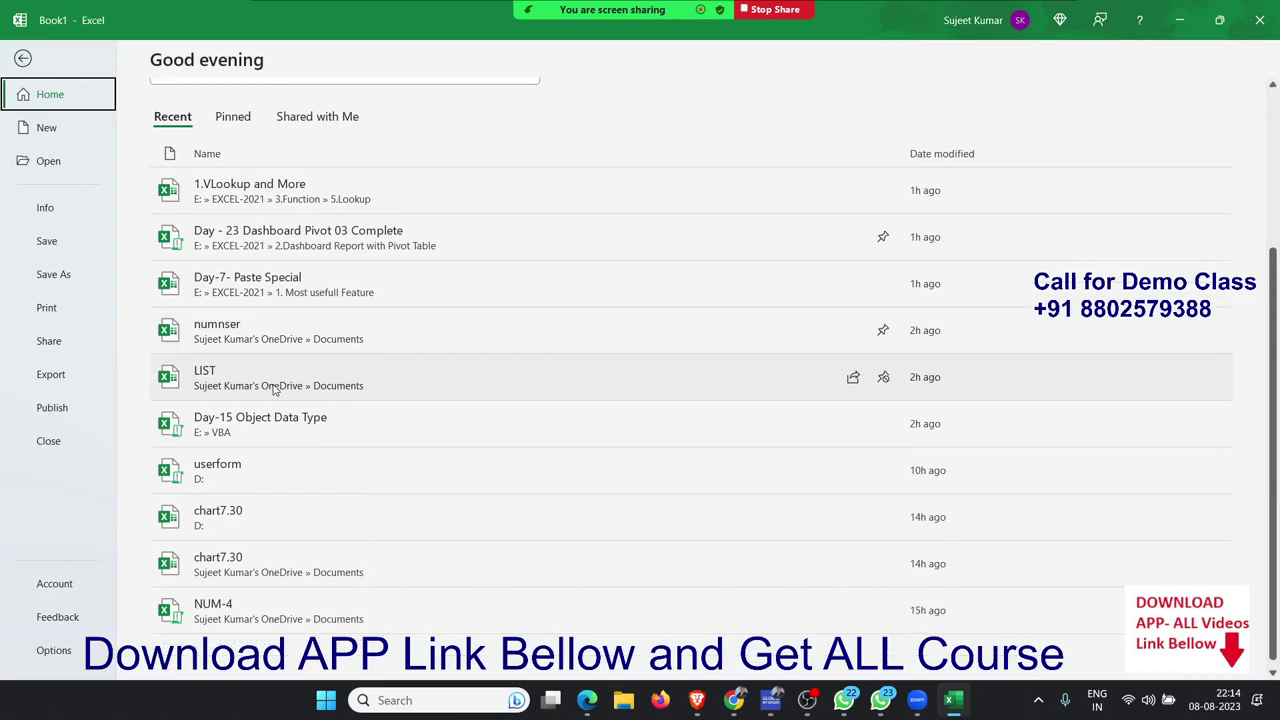
click(23, 58)
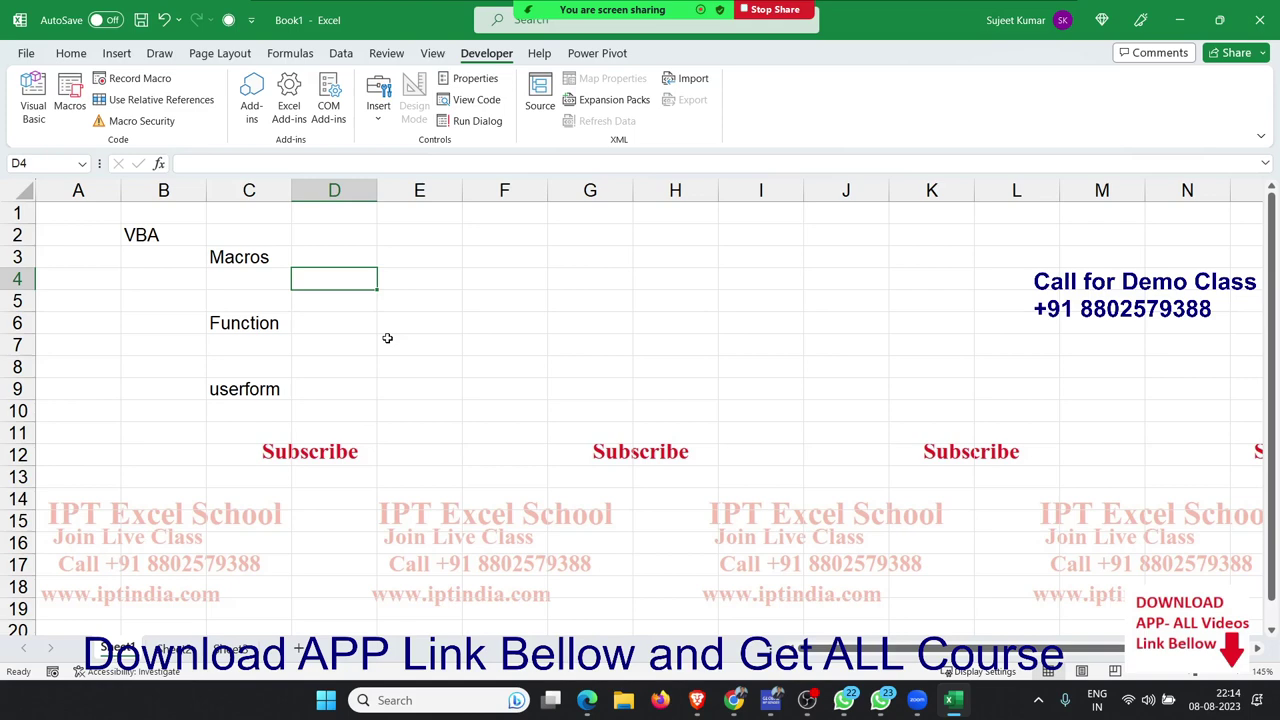
key(Down)
key(Down)
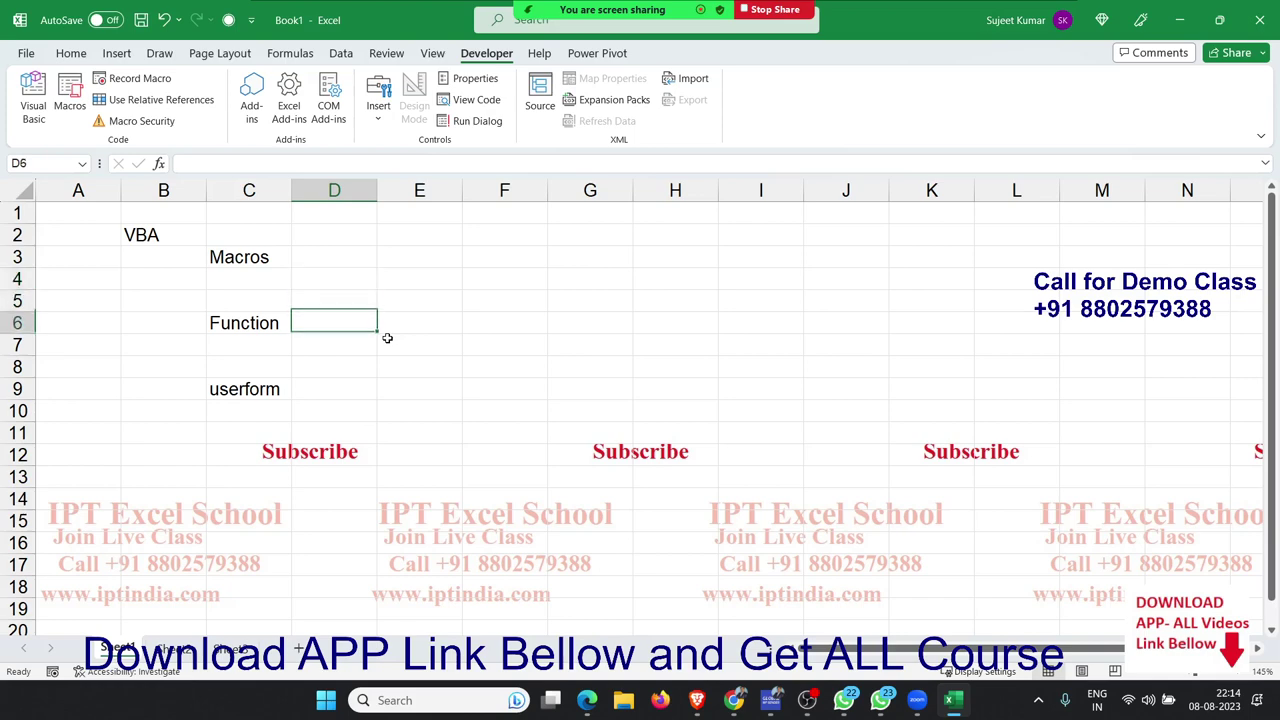
key(Right)
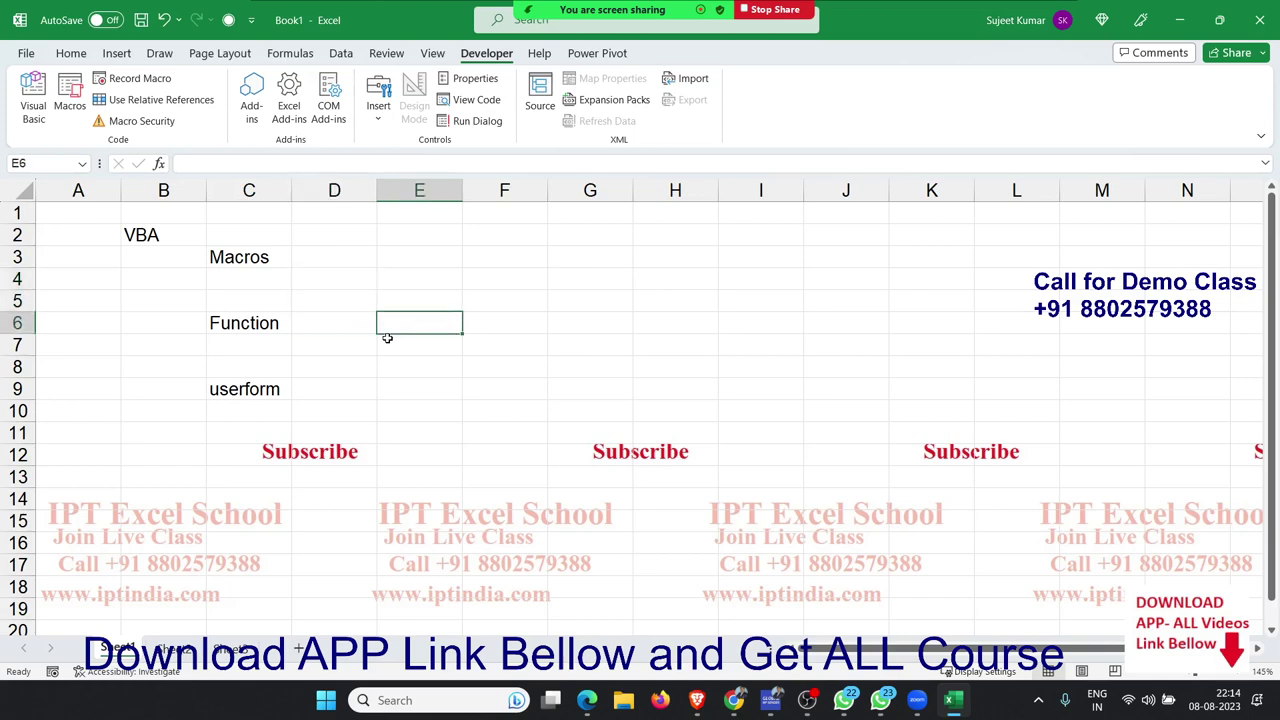
text(=vl)
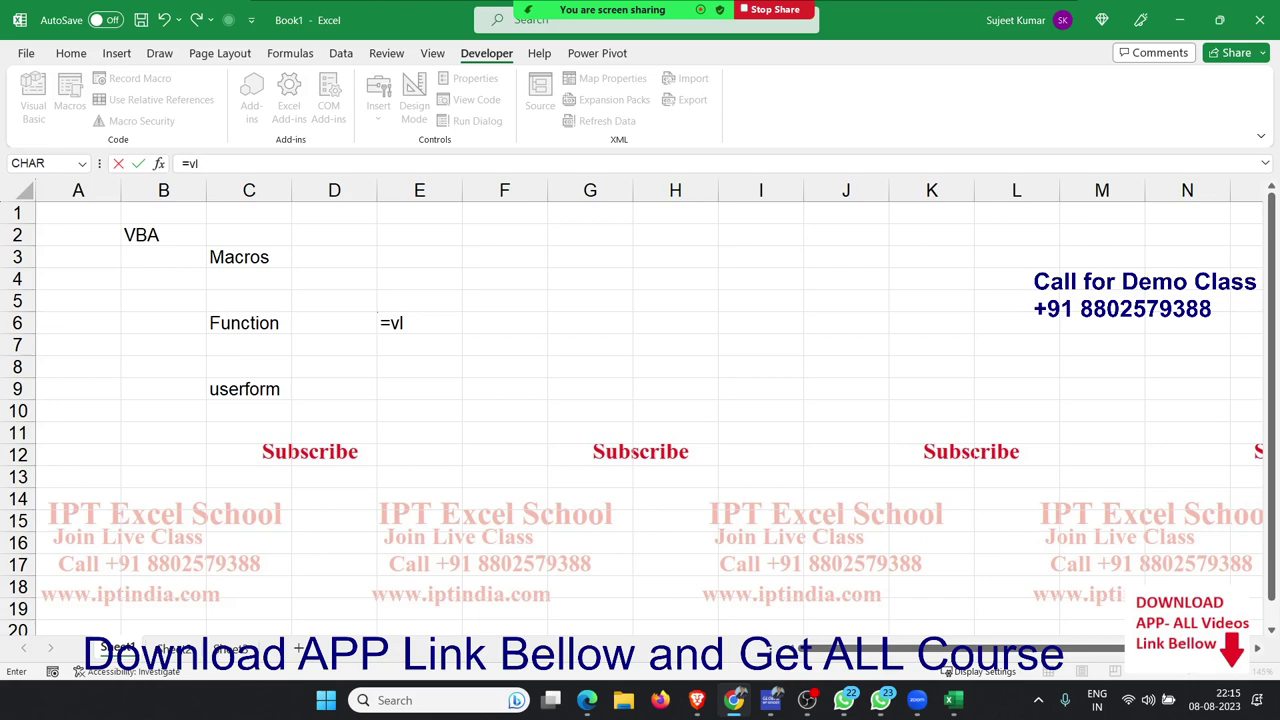
click(410, 330)
key(Escape)
key(Escape)
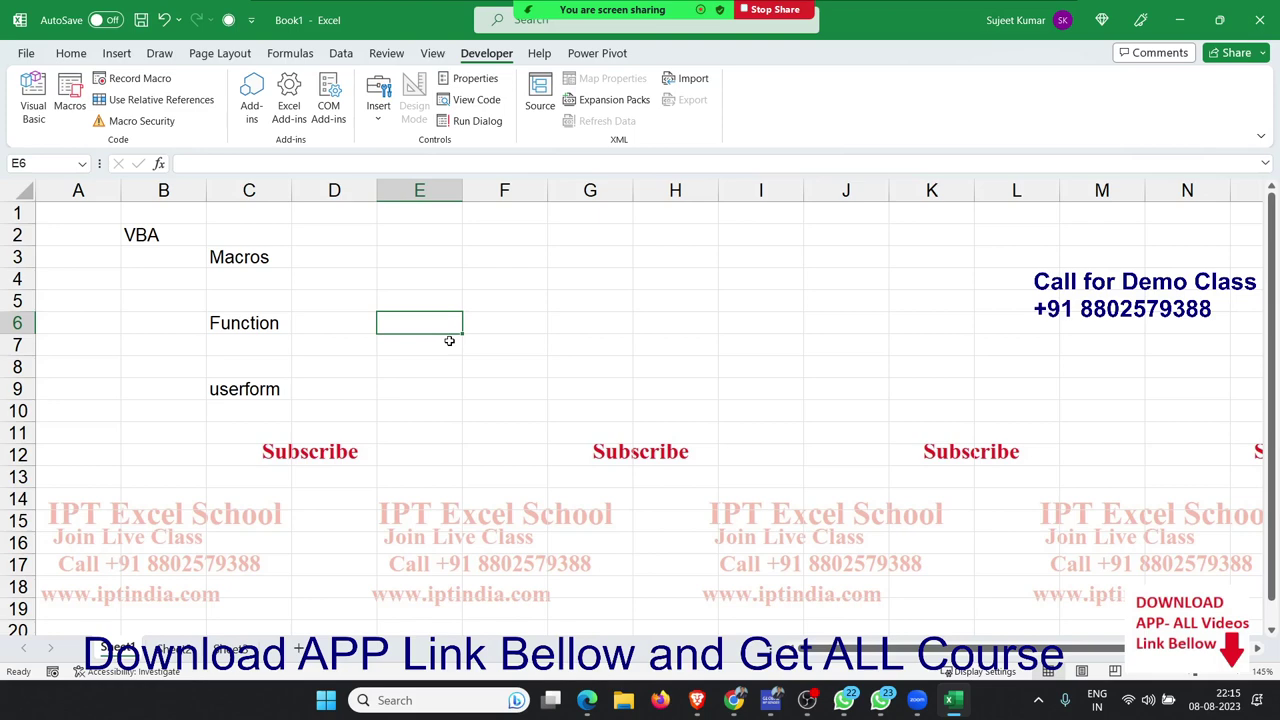
Start a =vl formula in E6, then cancel it to leave the cell empty
text(=v)
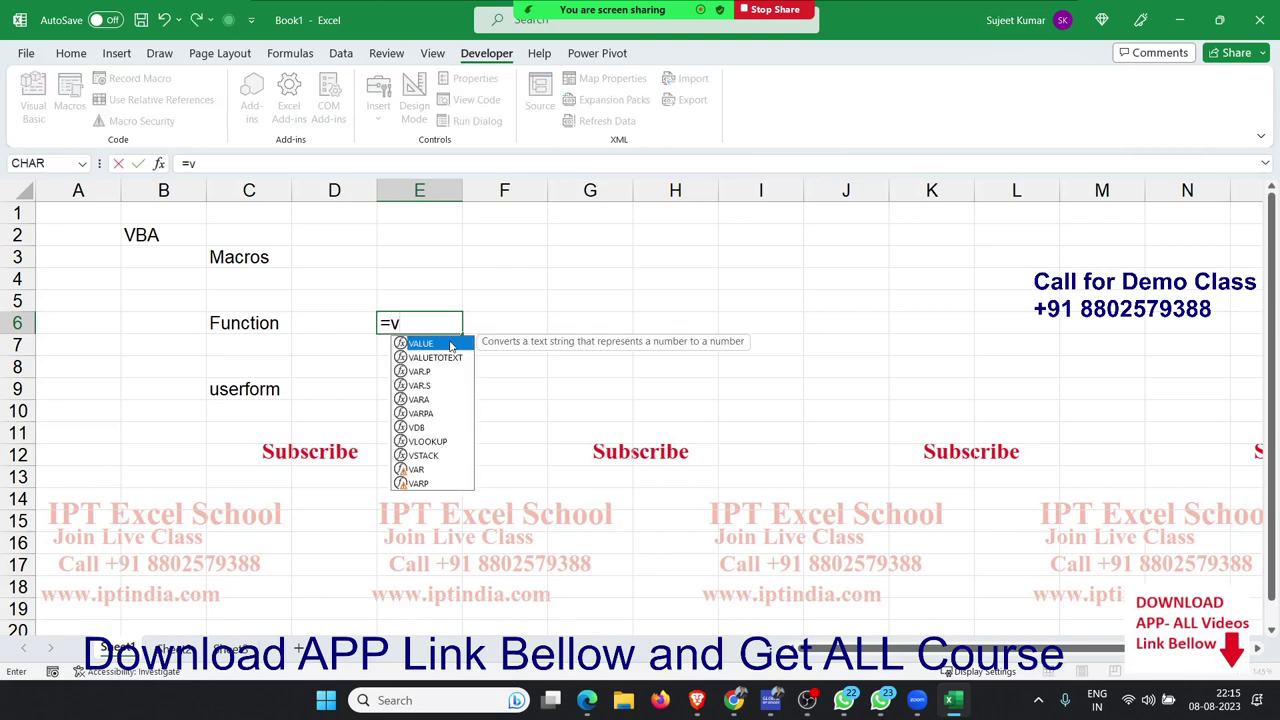
text(l)
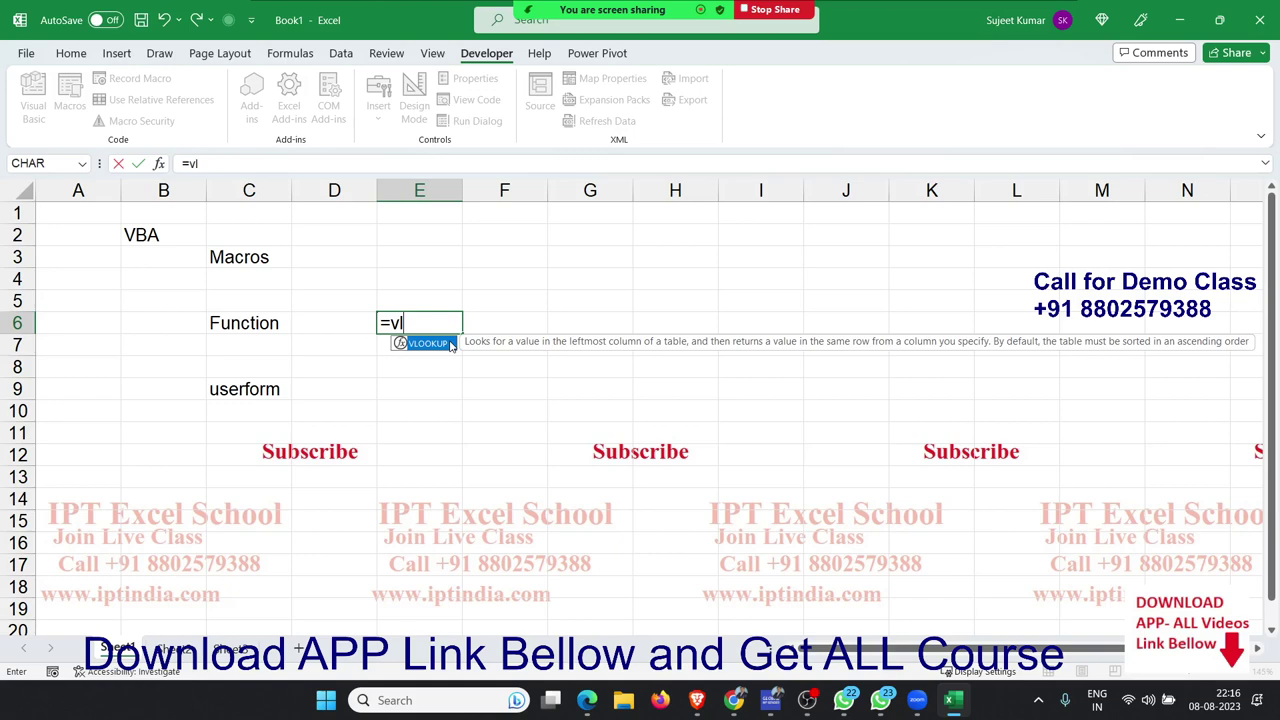
key(Escape)
key(Escape)
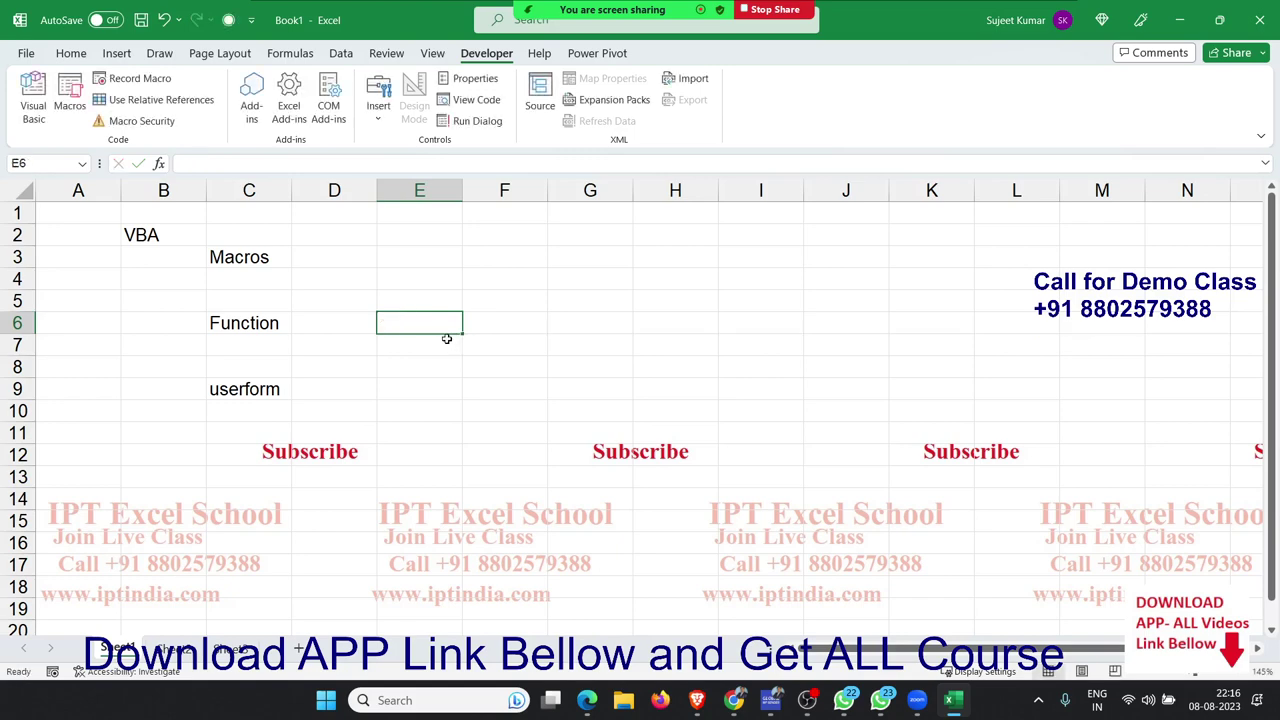
Switch to the empty Sheet2 and zoom it to about 190%
click(188, 655)
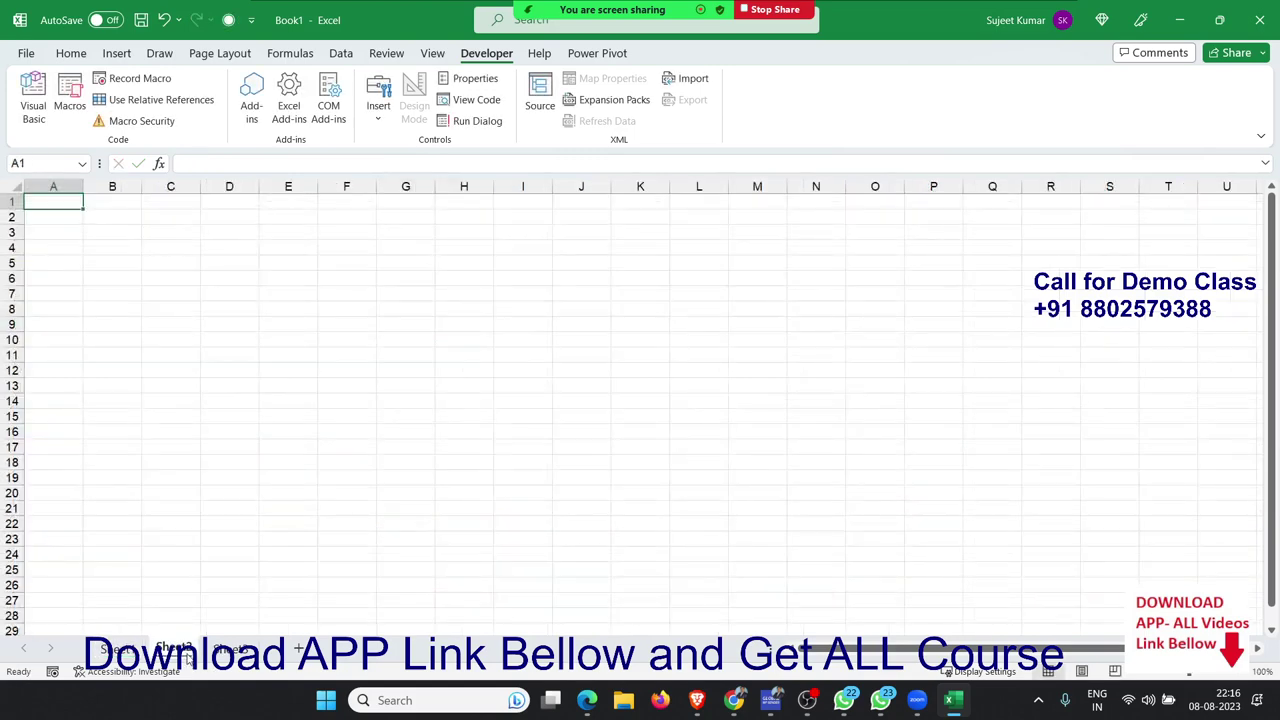
scroll(181, 605, up, 1)
scroll(181, 605, up, 5)
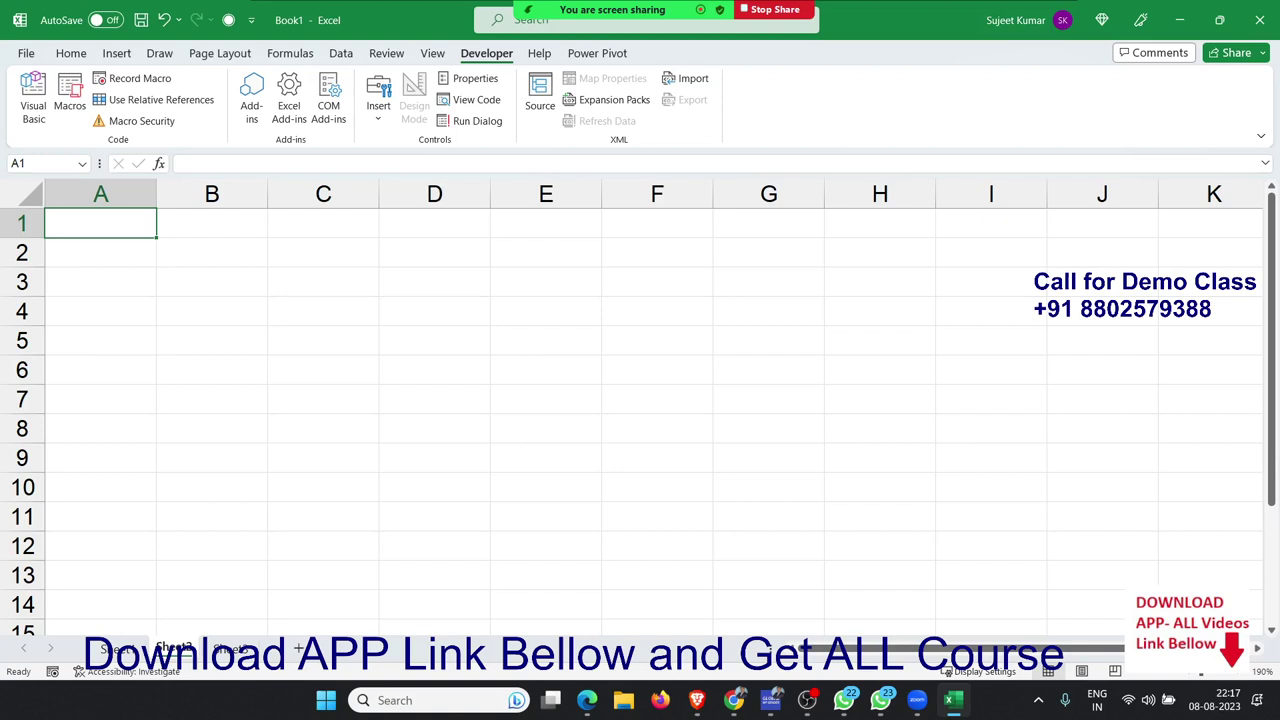
key(alt+Tab)
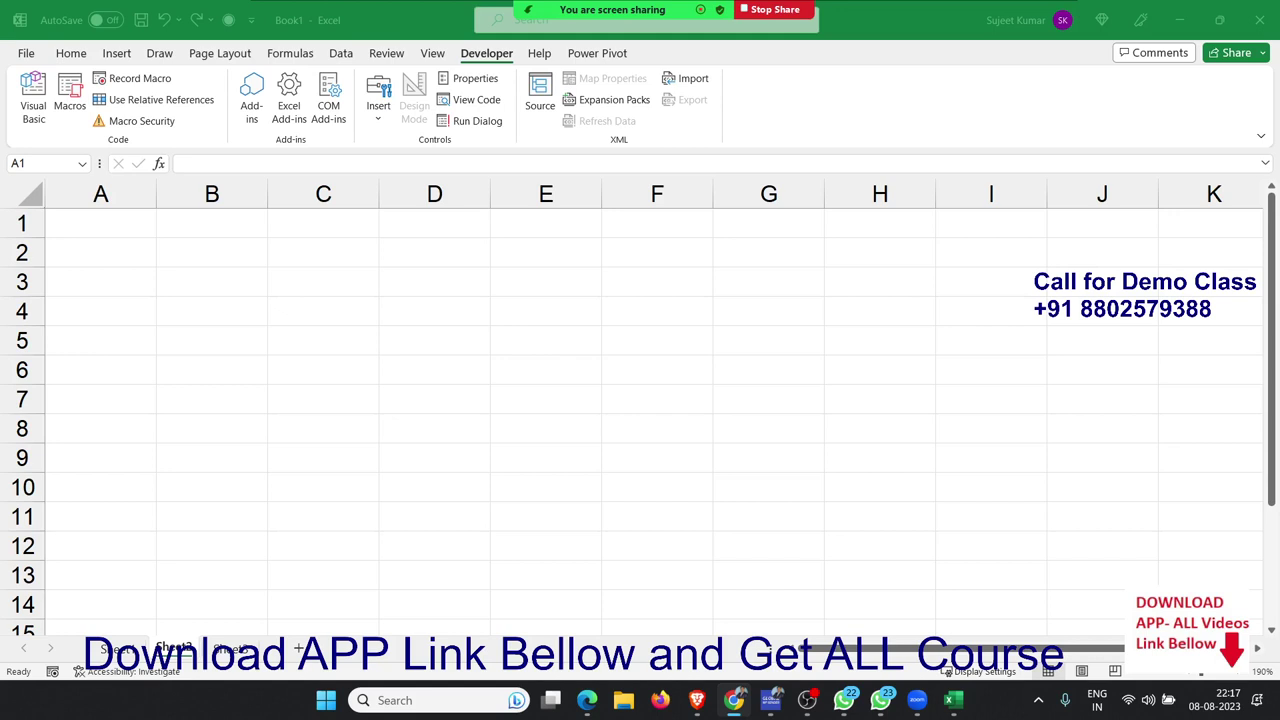
Paste the website list at A1 and delete the extra first column and first row
click(112, 227)
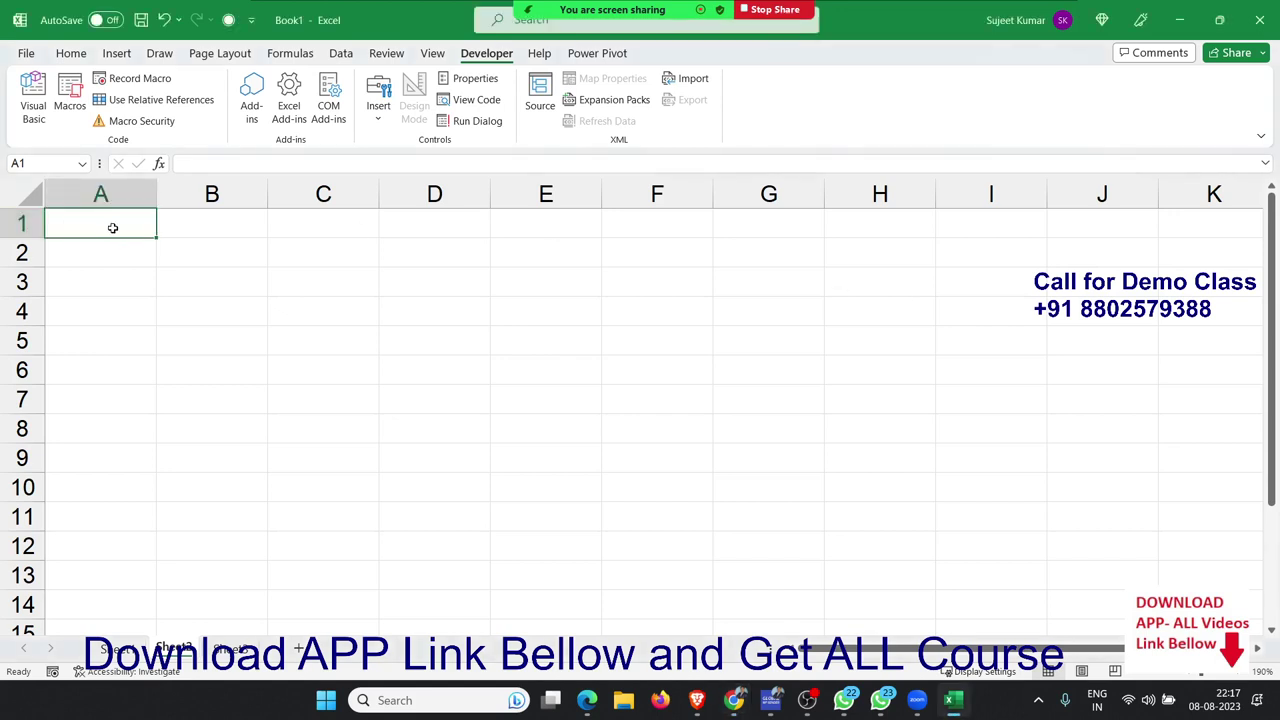
key(ctrl+v)
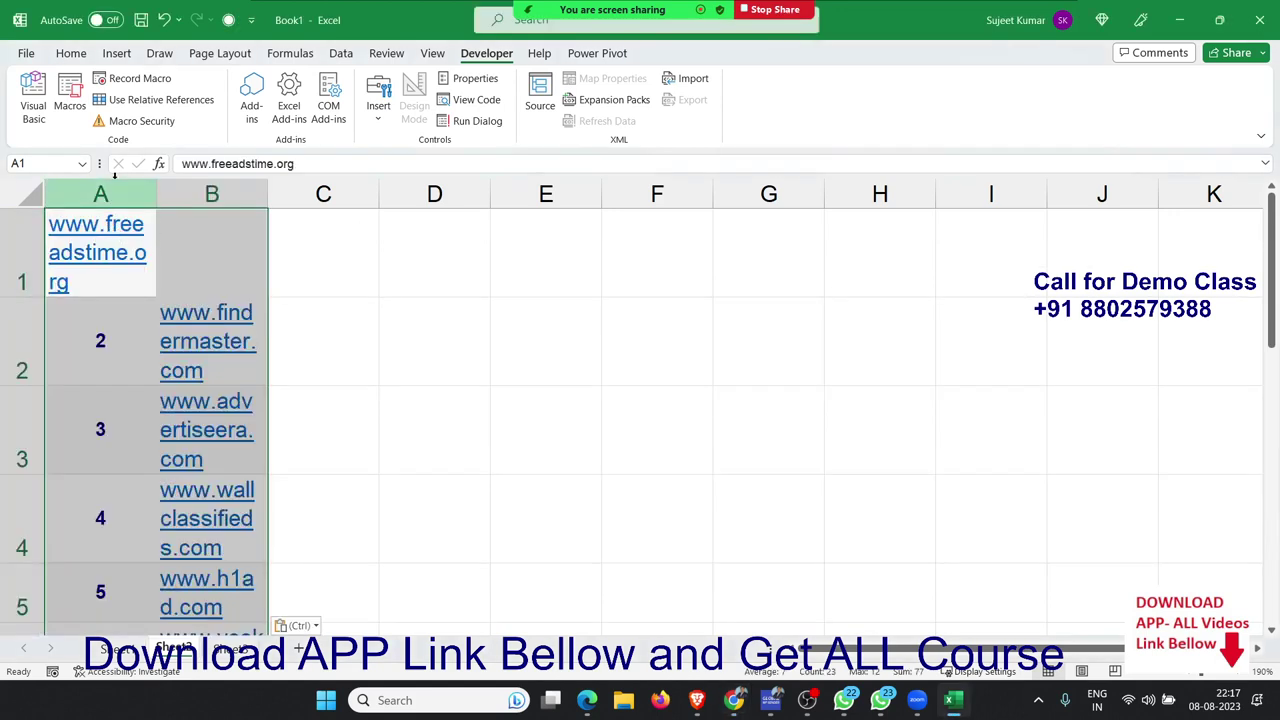
click(115, 182)
key(ctrl+minus)
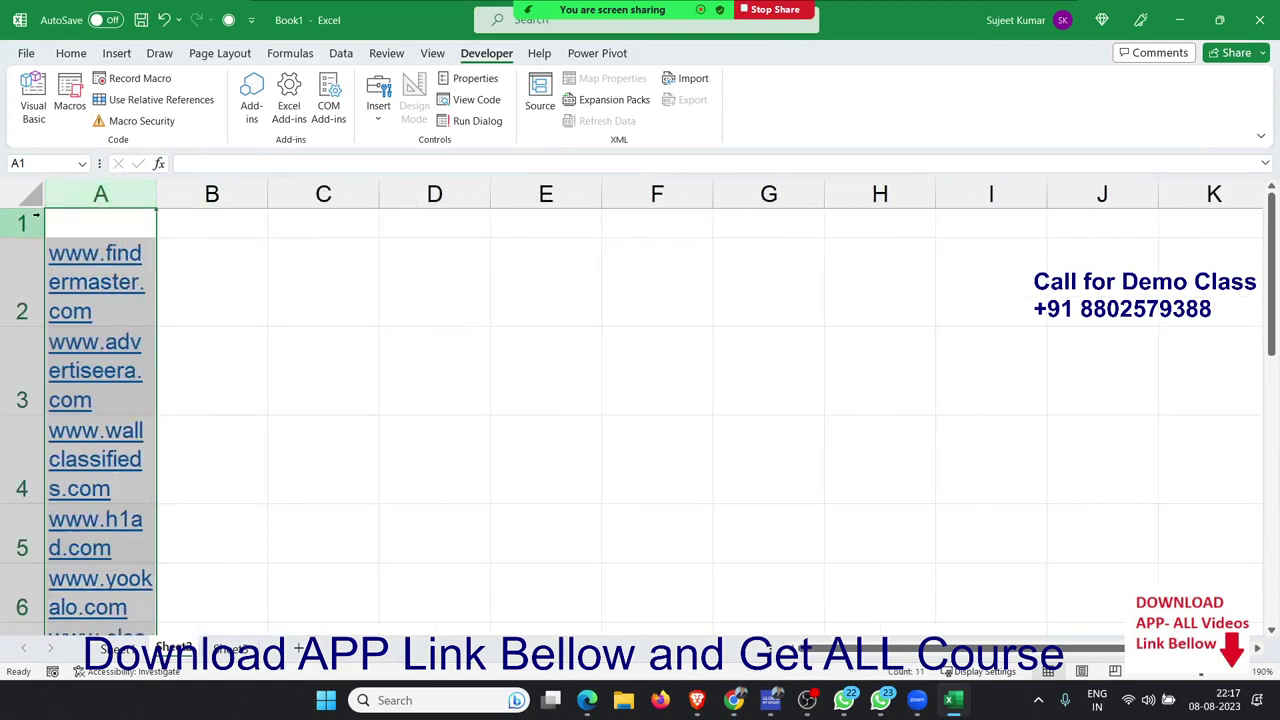
click(33, 221)
key(ctrl+minus)
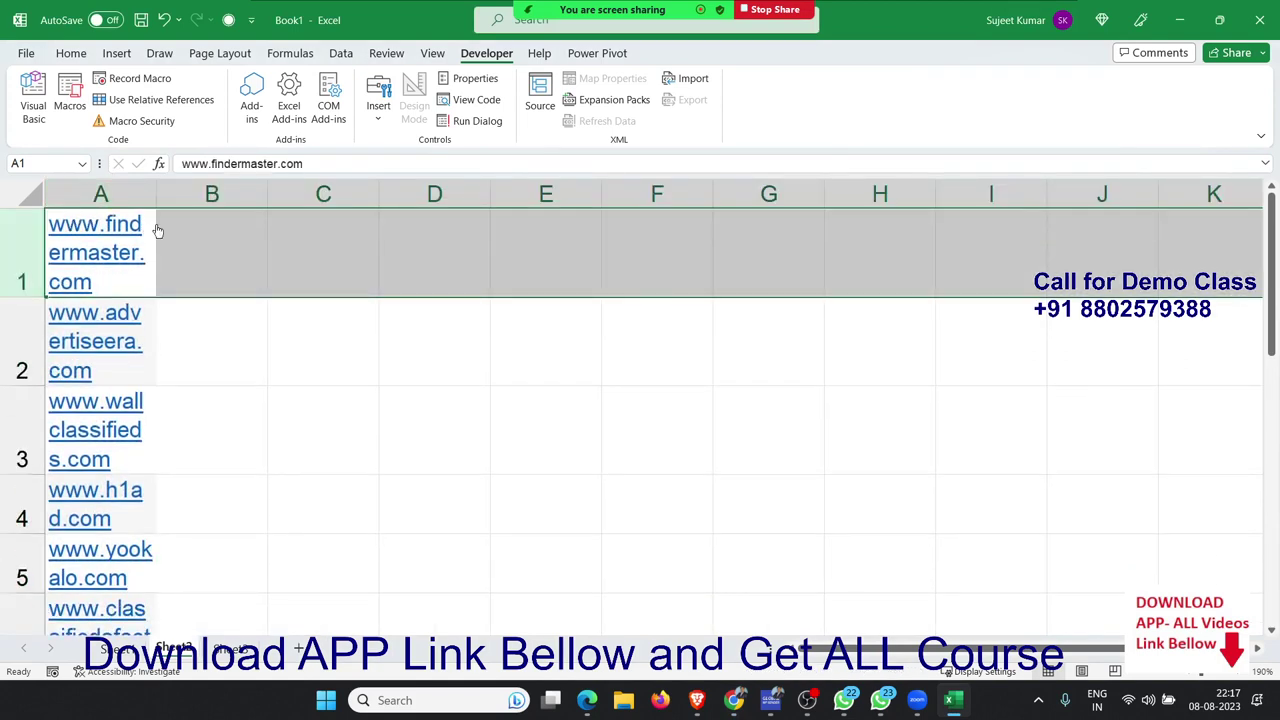
Widen column A and auto-fit all row heights to the URLs
drag(151, 198, 346, 198)
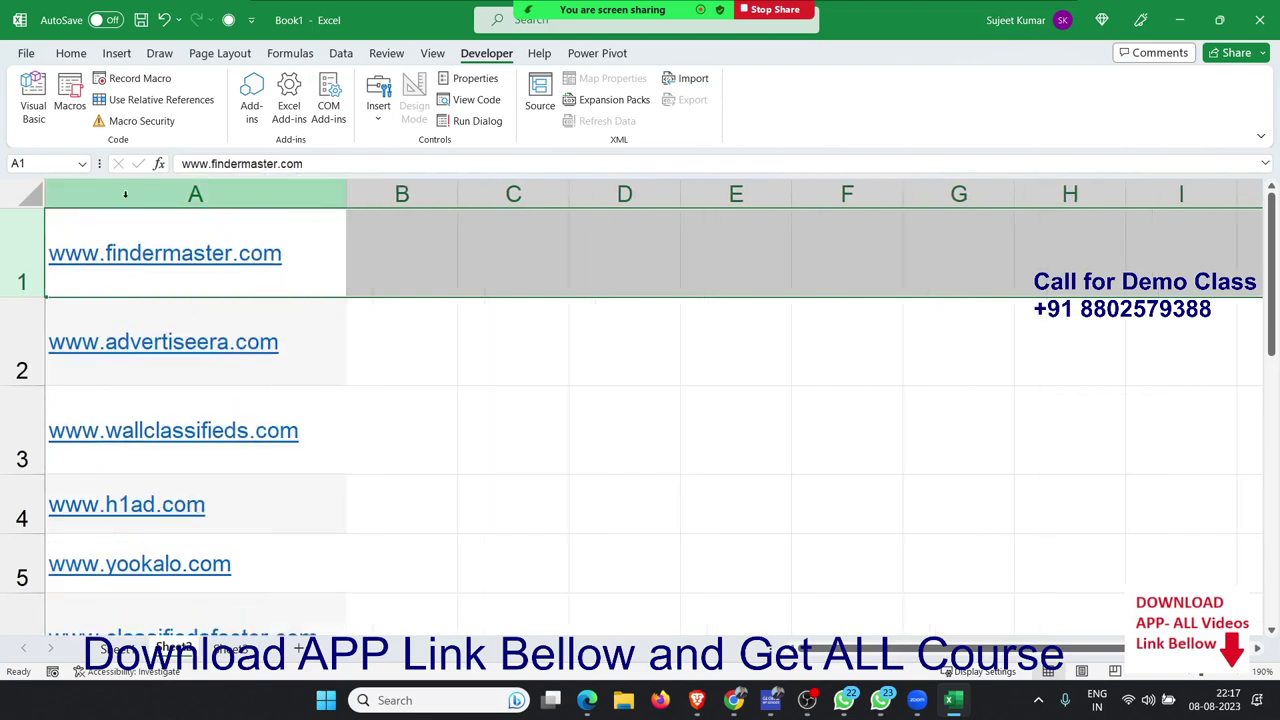
click(28, 191)
double_click(31, 283)
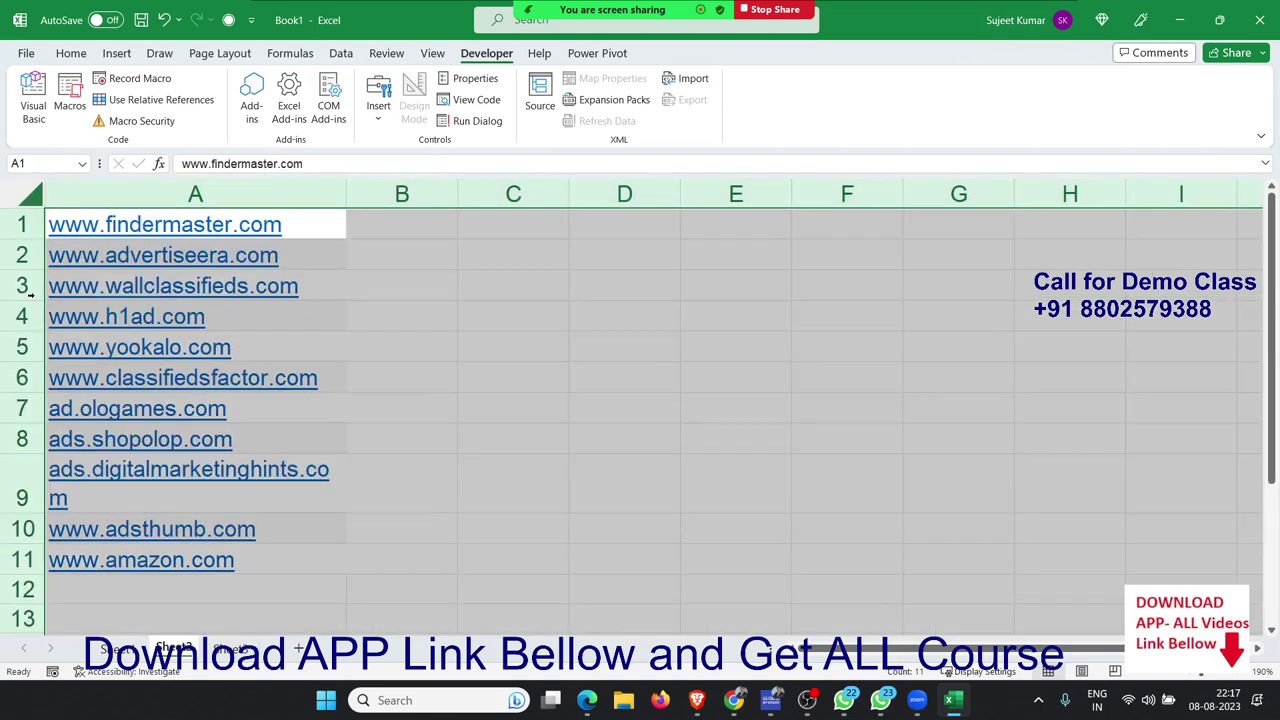
click(437, 332)
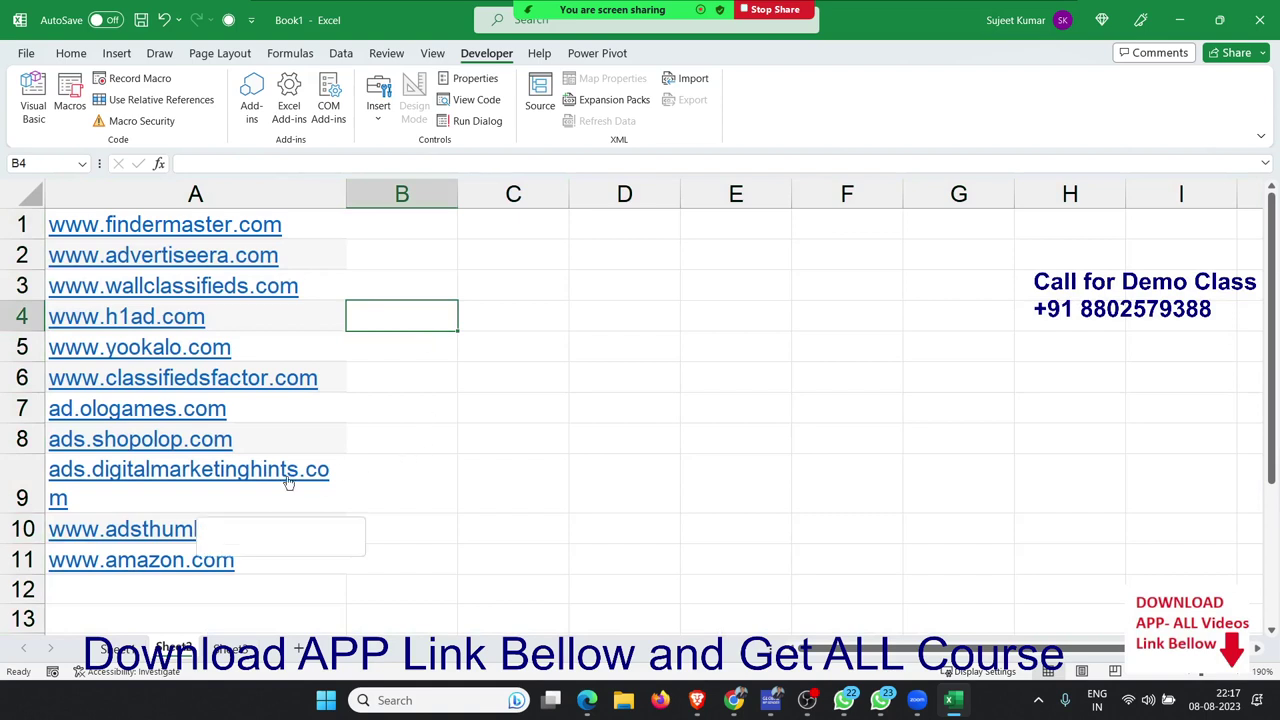
click(393, 236)
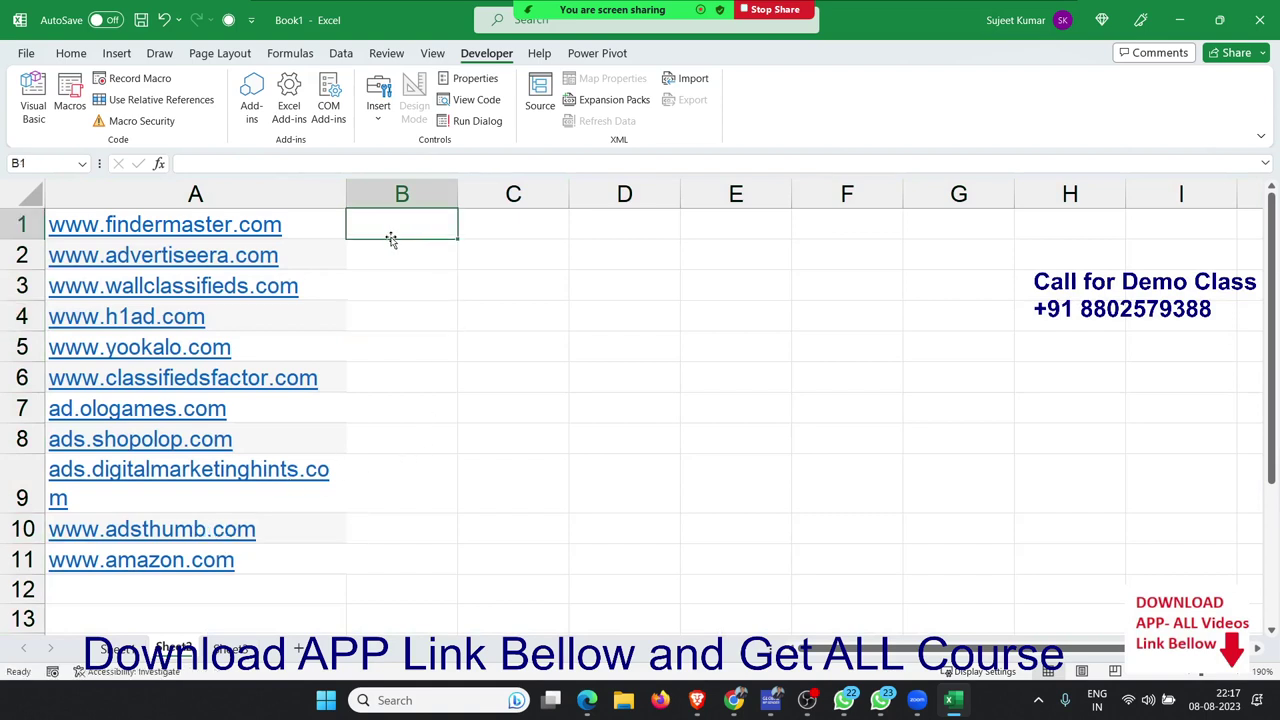
Check A1's link address via Edit Hyperlink, paste it into B1, then delete it
right_click(240, 233)
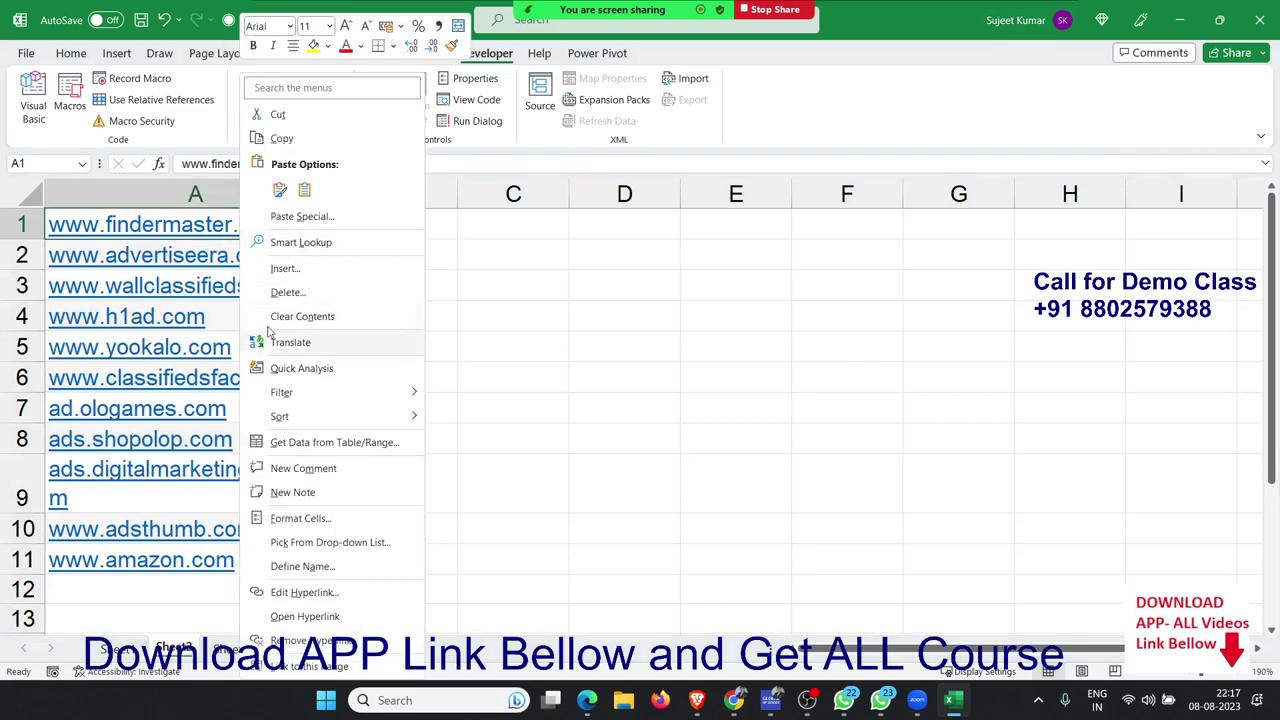
click(298, 593)
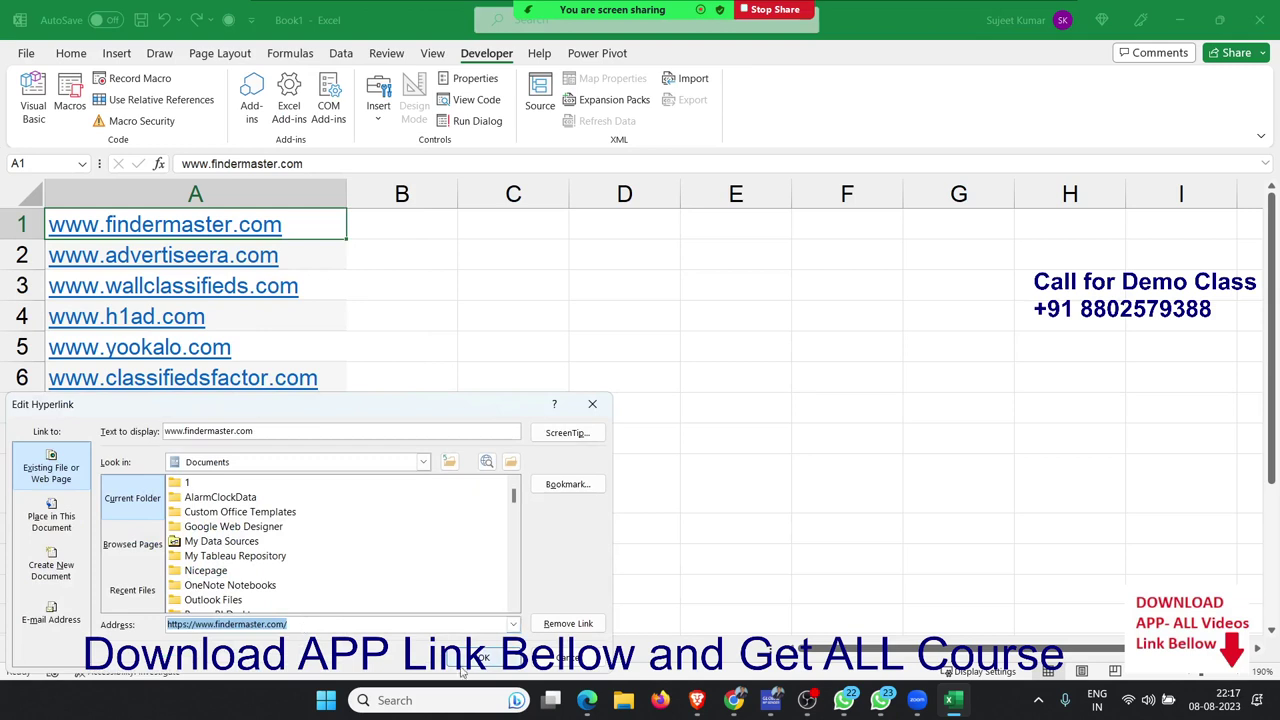
click(545, 657)
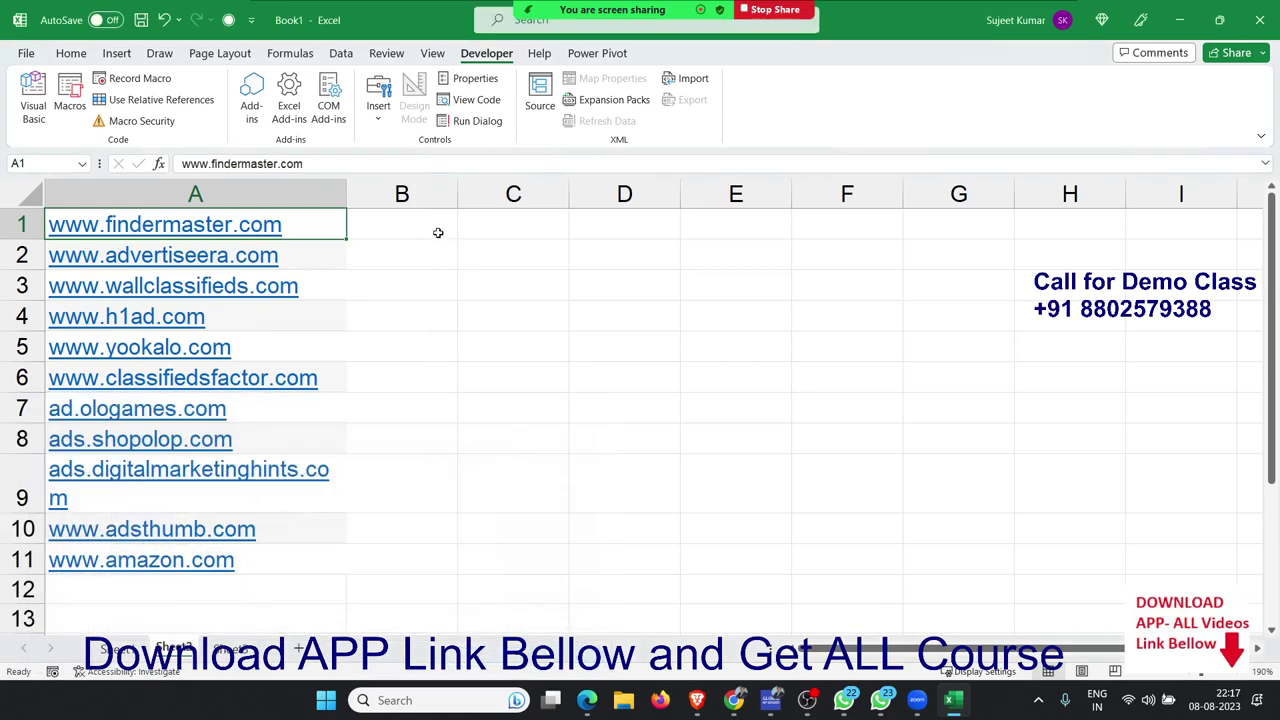
click(437, 233)
text(https://www.findermaster.com/)
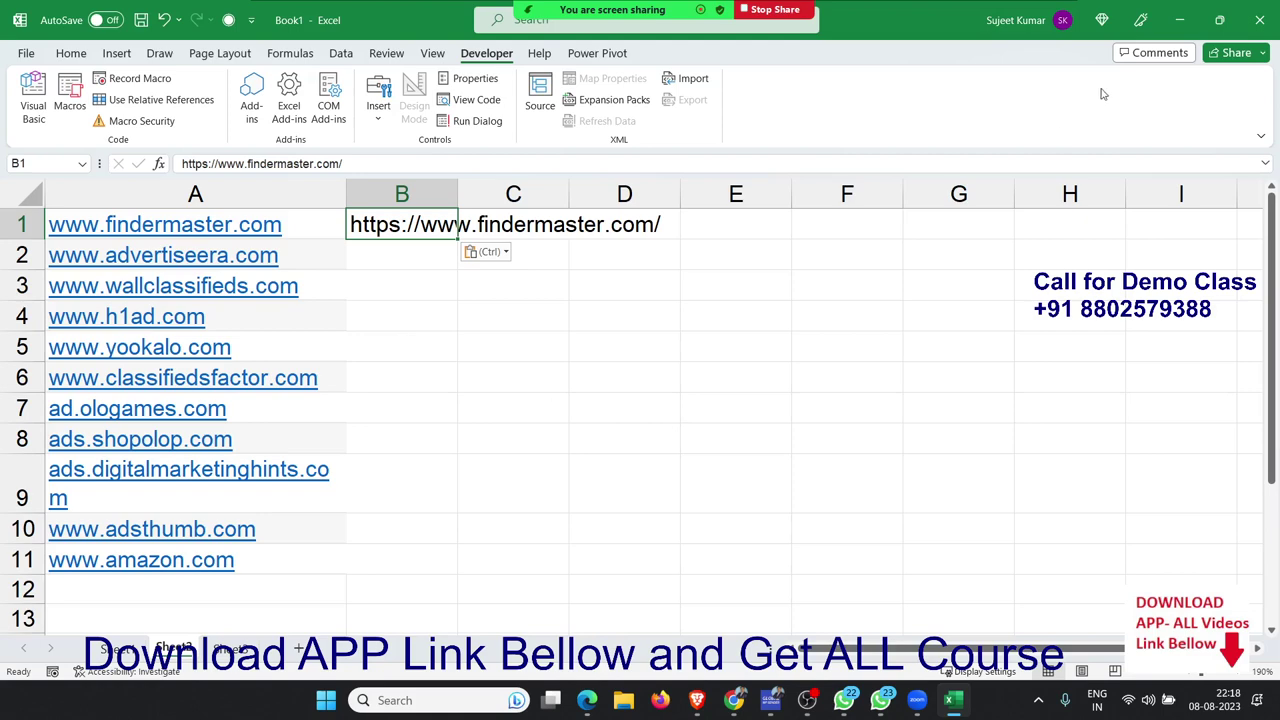
key(Delete)
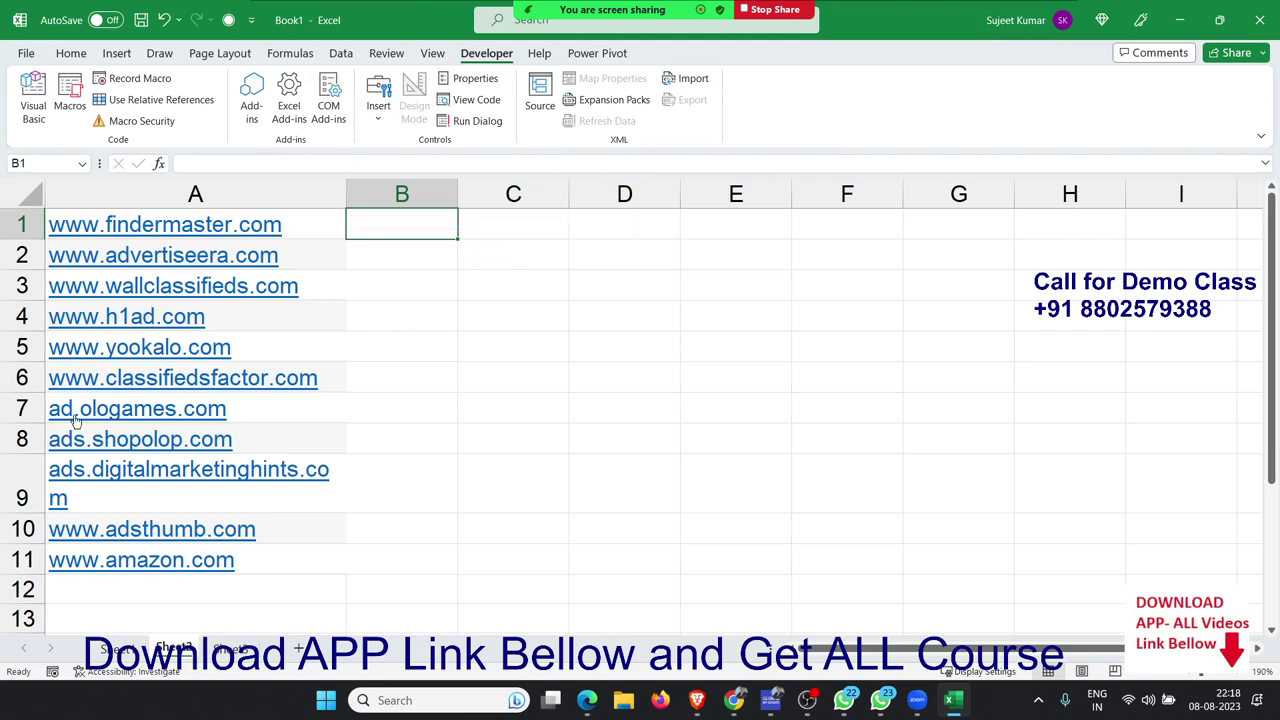
Insert Module1 and write Function URL(n As Range) returning n.Hyperlinks(1).Address
click(33, 112)
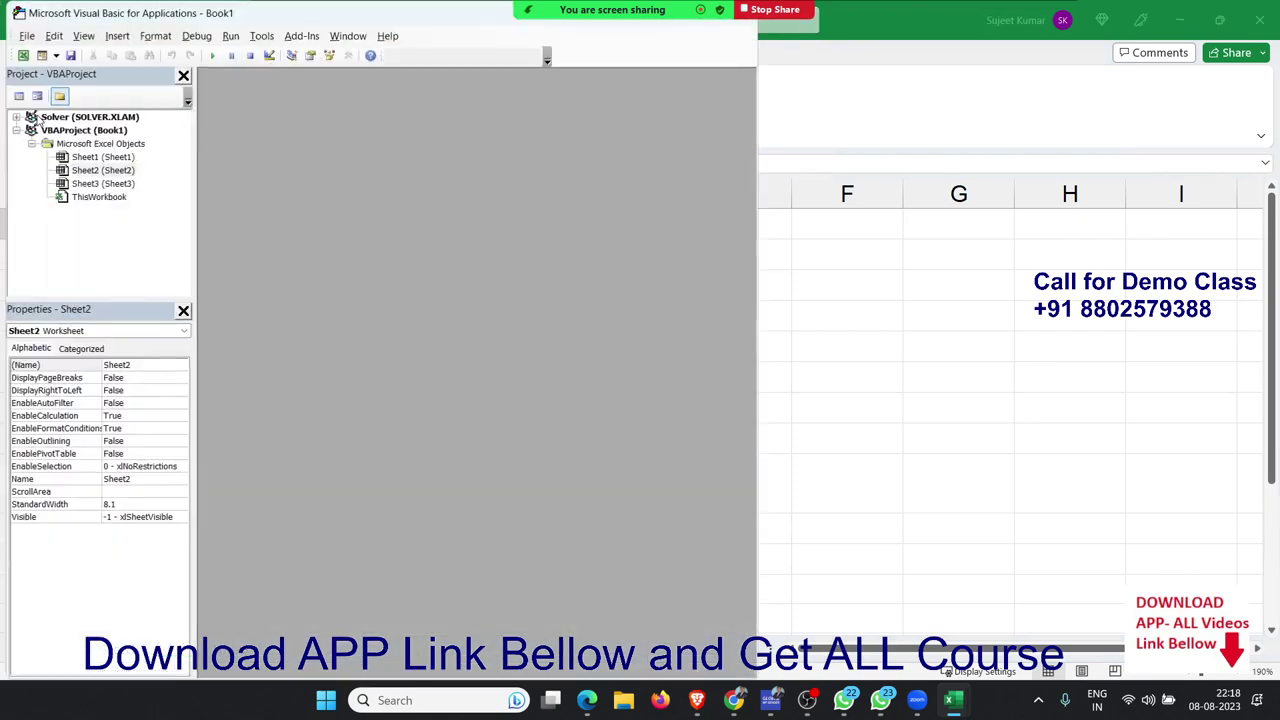
click(116, 36)
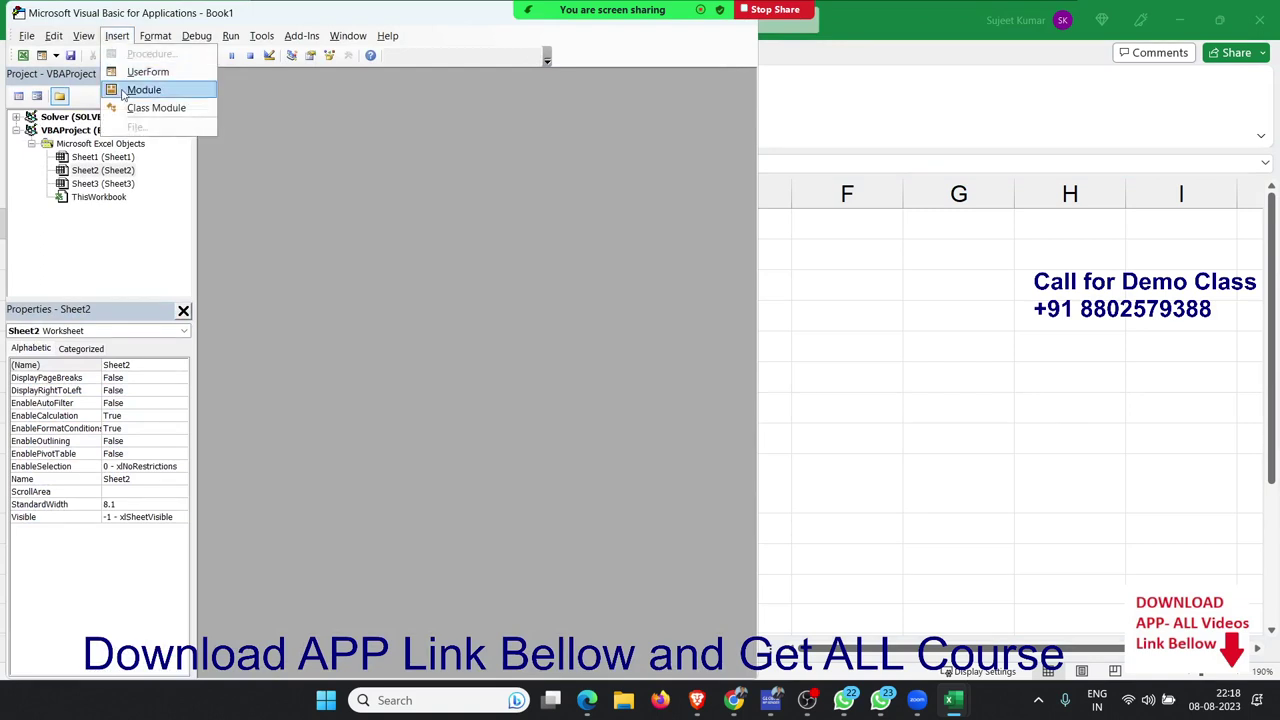
click(143, 89)
text(fun)
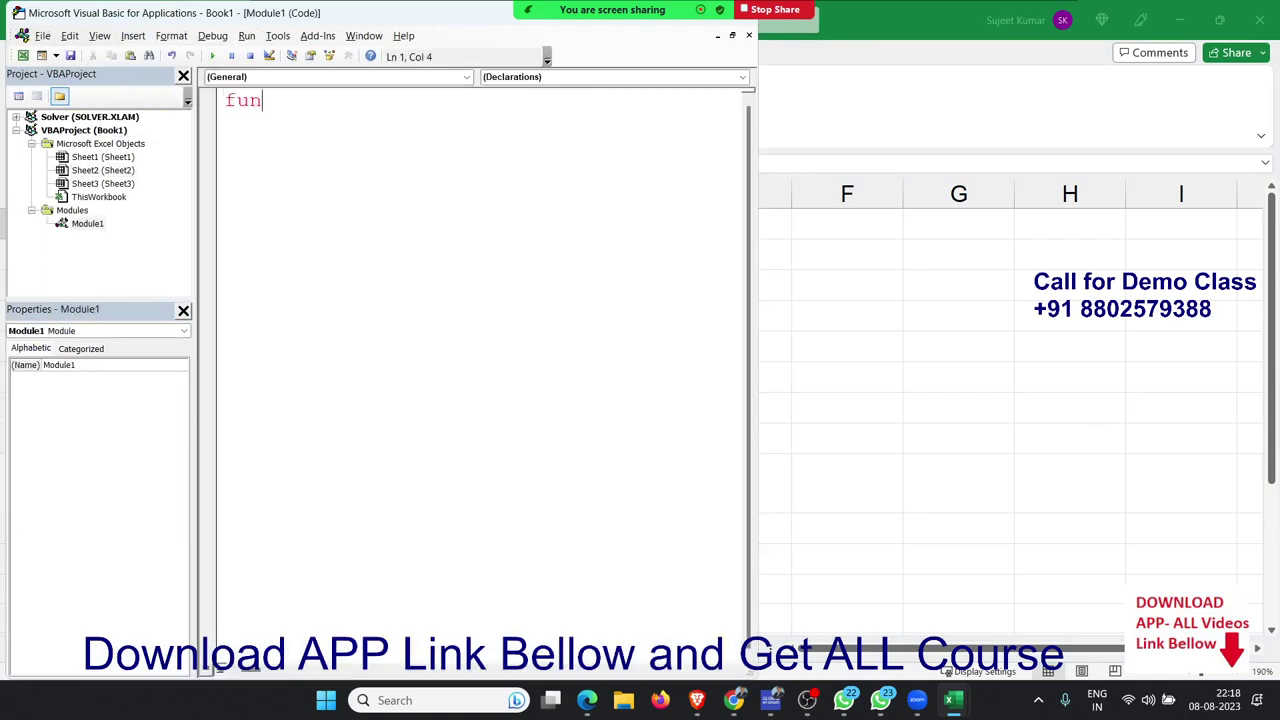
text(ct)
text(ion )
text(URL)
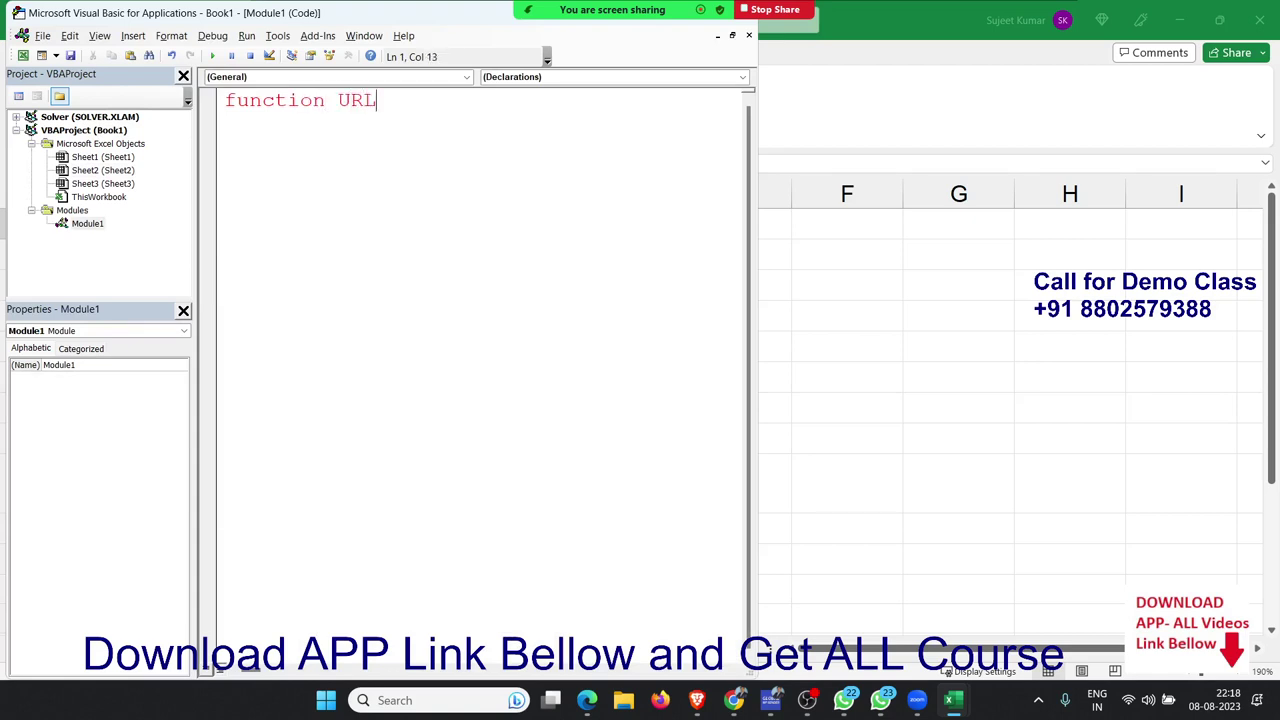
text((n )
text(as ra)
key(Tab)
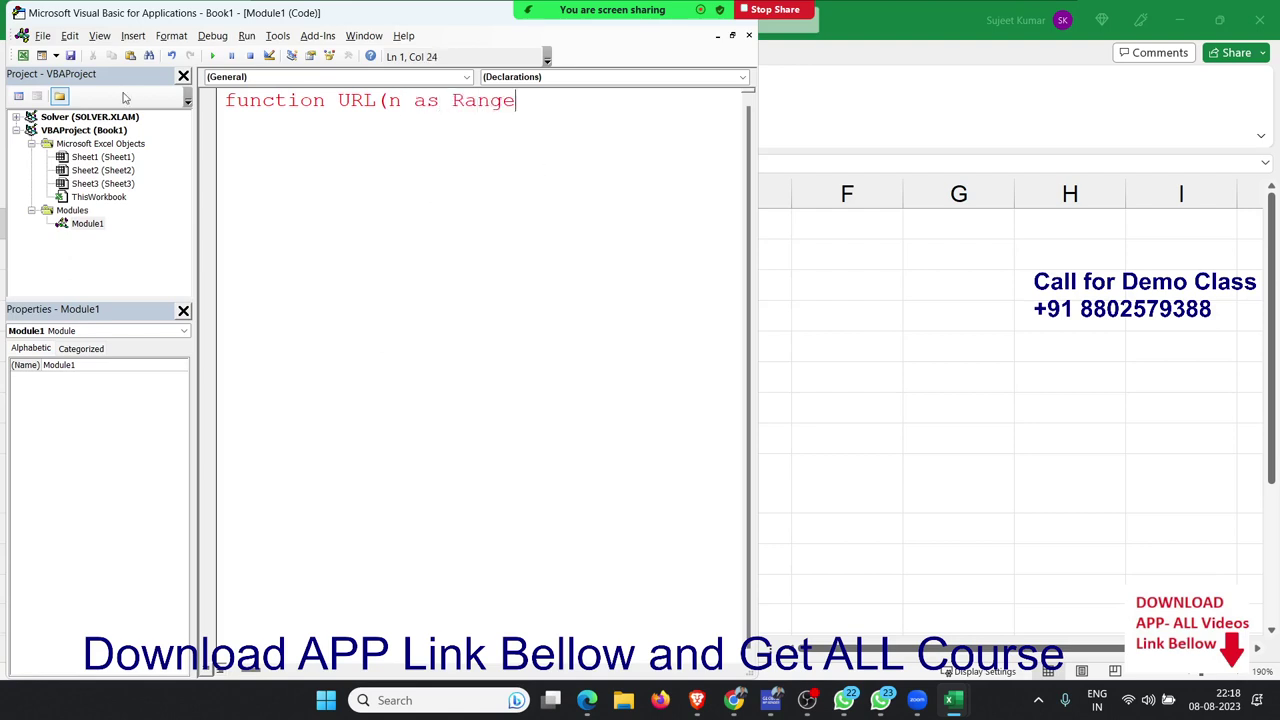
text())
key(Return)
key(Return)
click(225, 144)
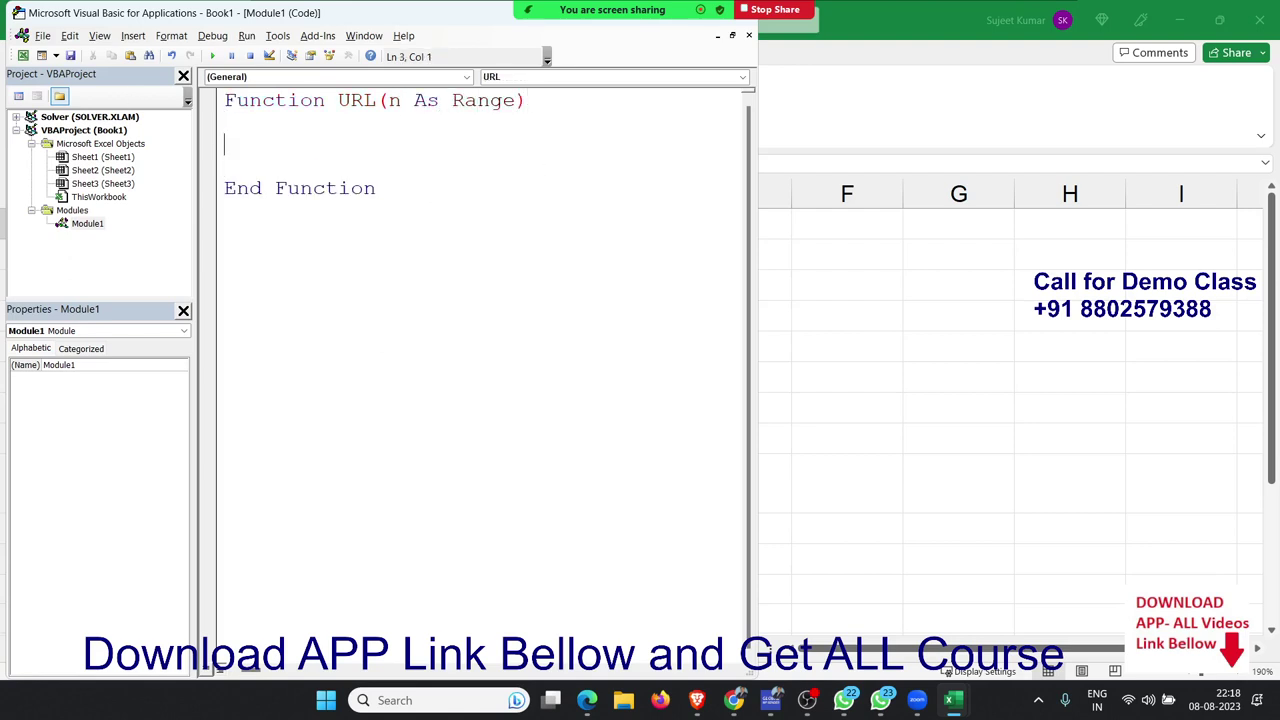
text(URL)
text(=n.)
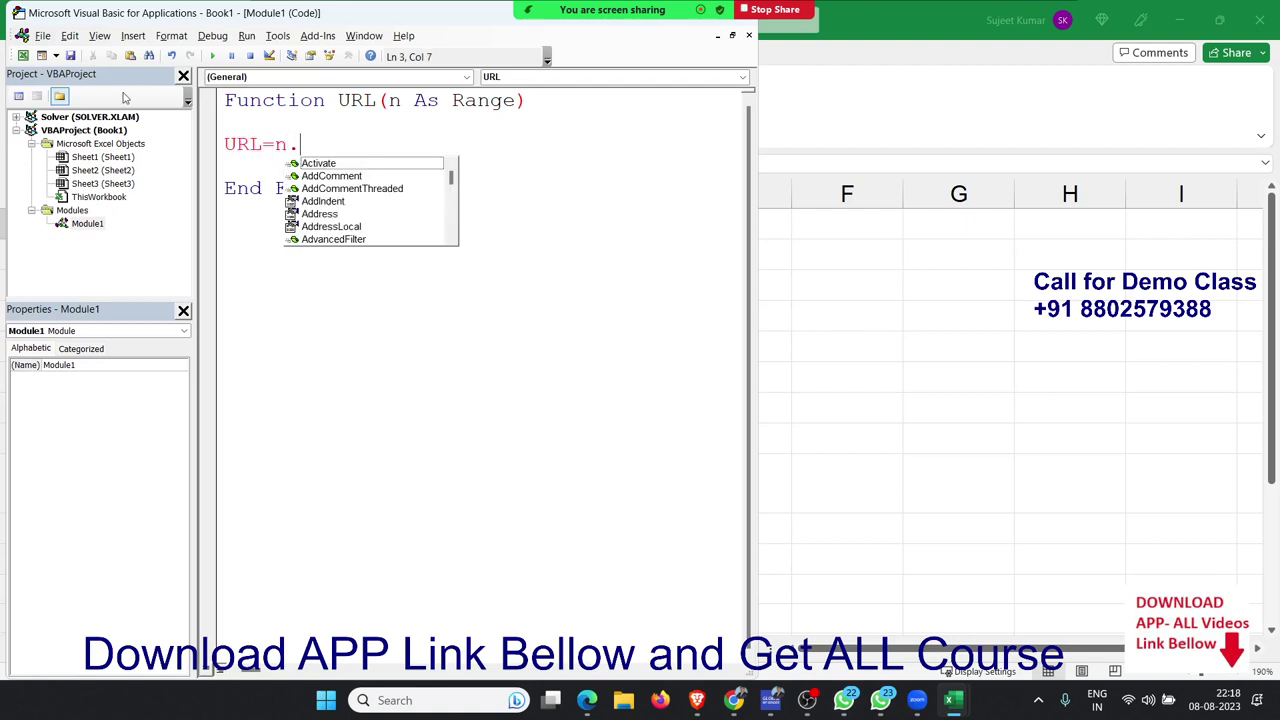
text(hy)
key(Tab)
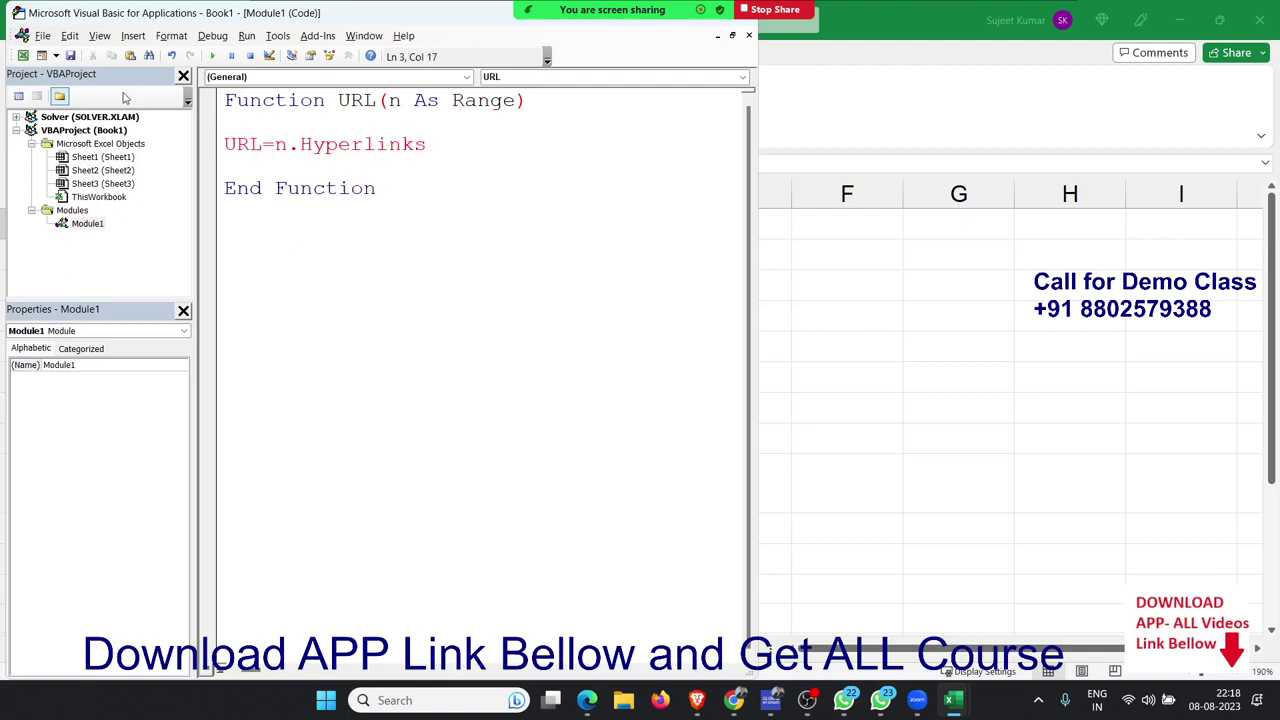
text((1)
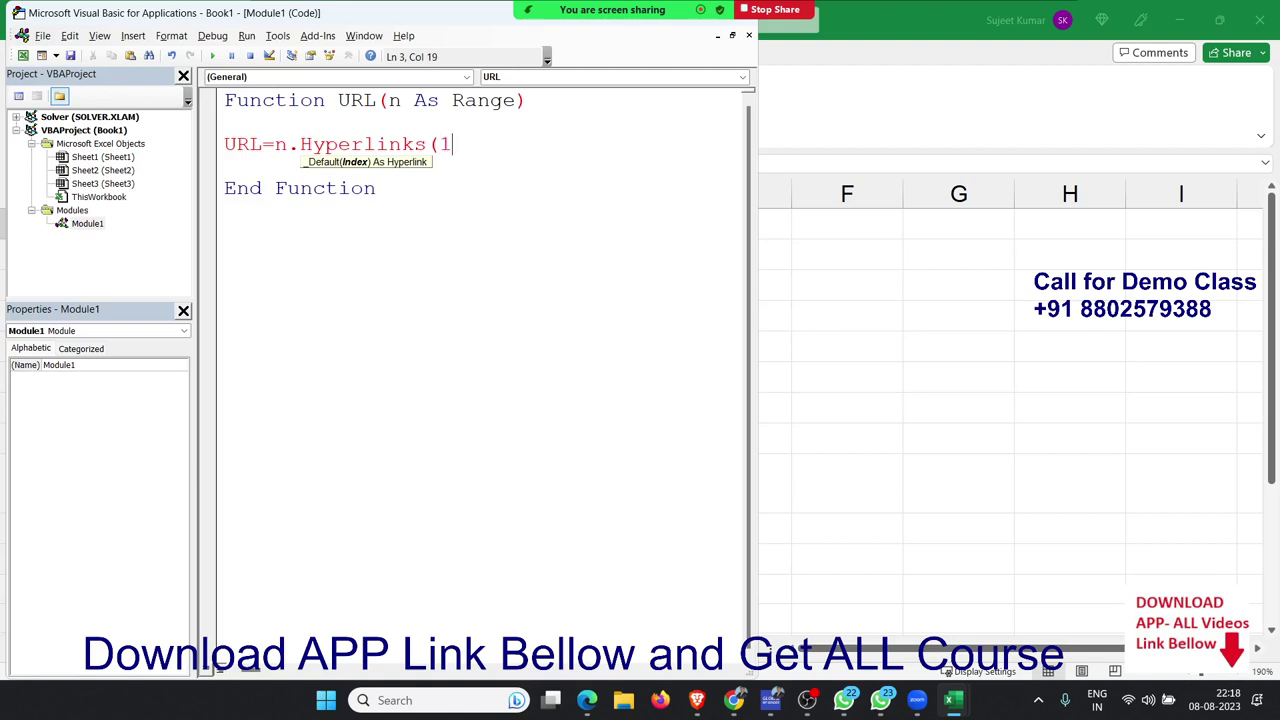
text().ad)
key(Tab)
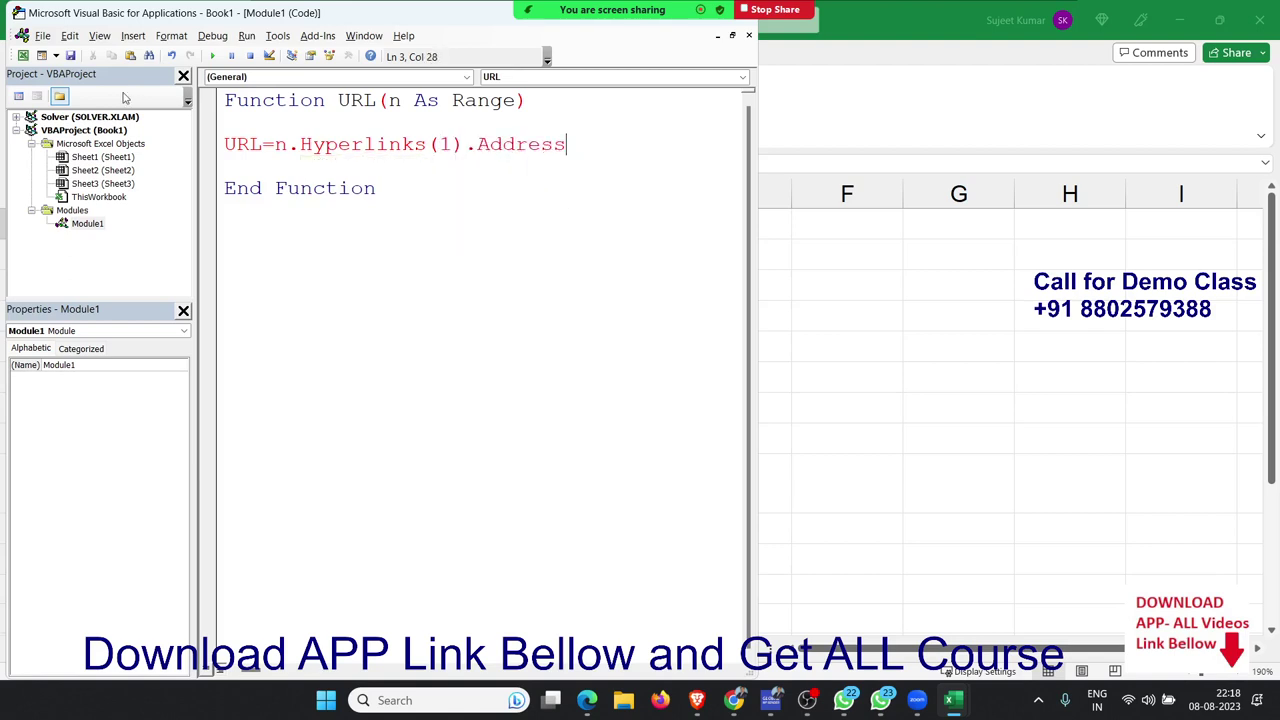
key(Down)
Back in the worksheet, enter =url(A1) in cell B1
key(alt+F11)
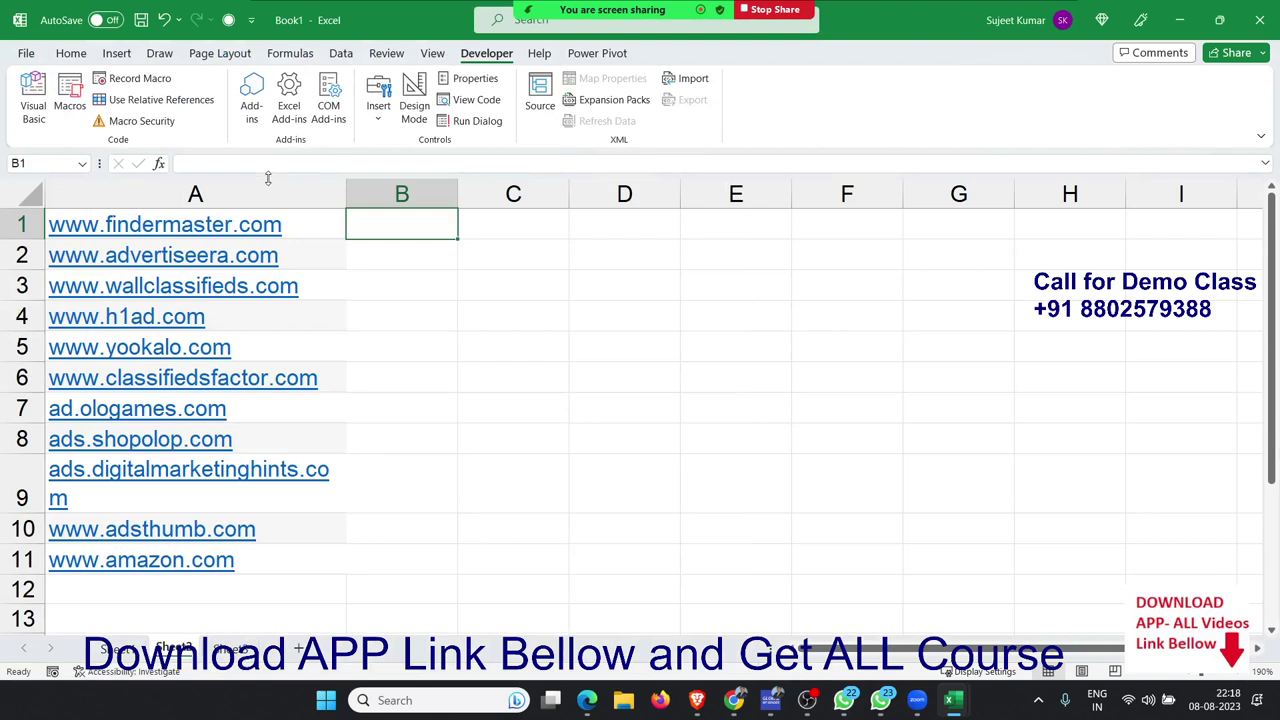
text(=ur)
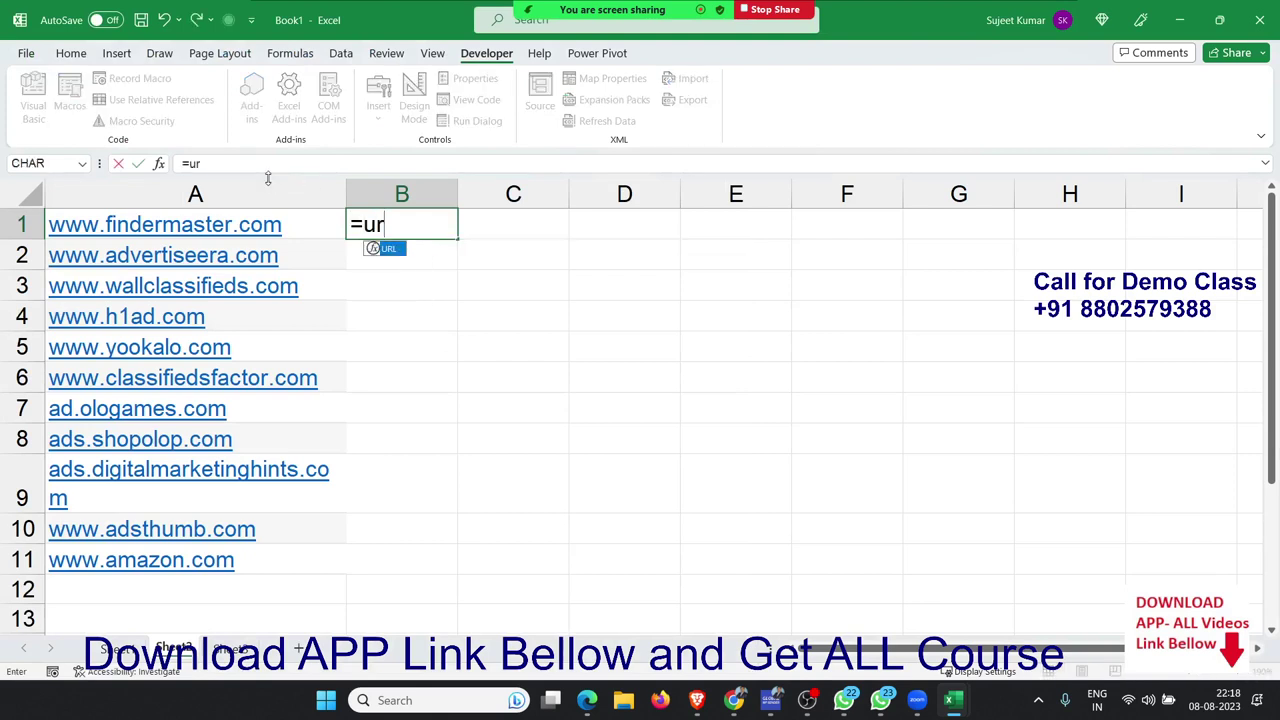
text(l(A1)
key(Return)
key(Up)
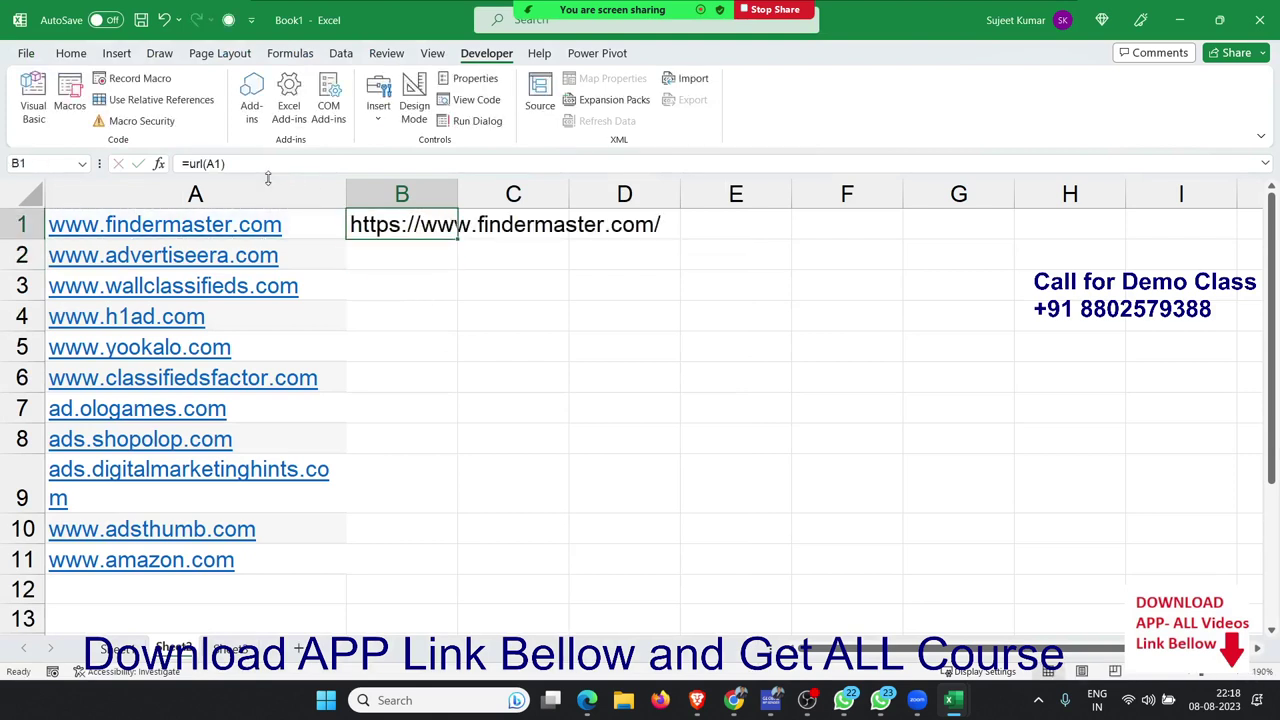
Fill the =url formula down to B11 and view the URL function's code
double_click(457, 238)
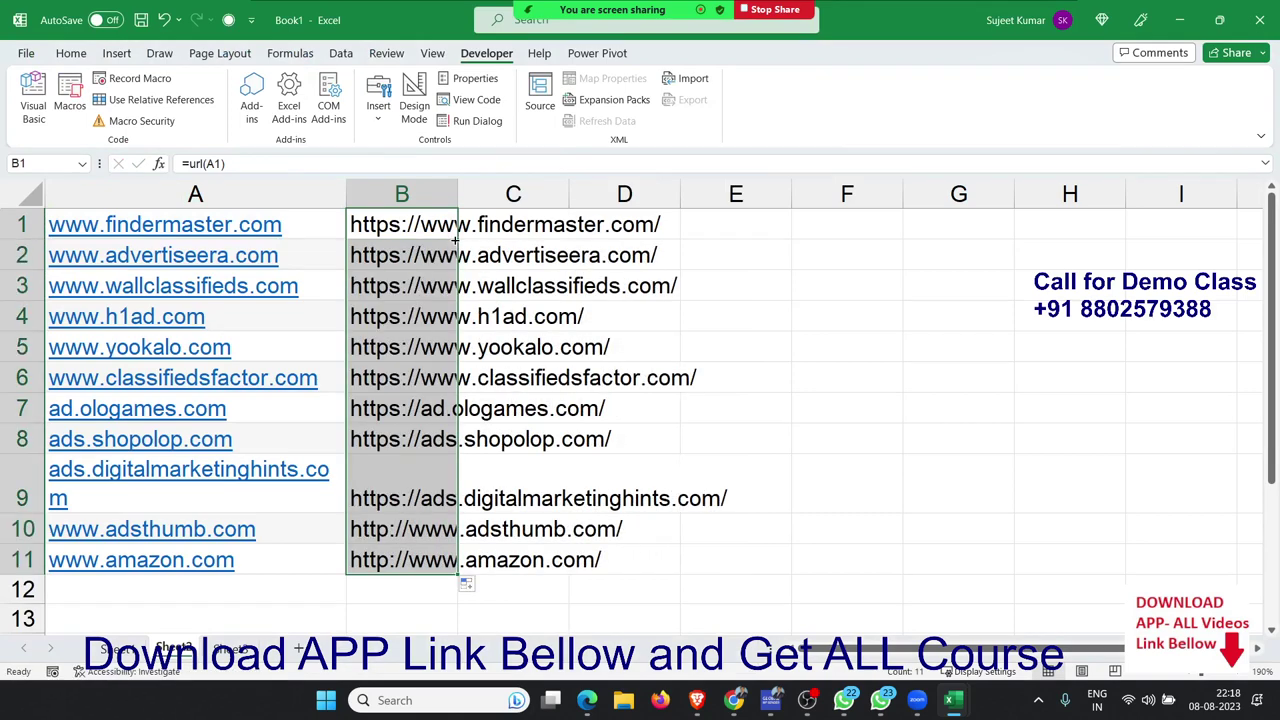
key(alt+F11)
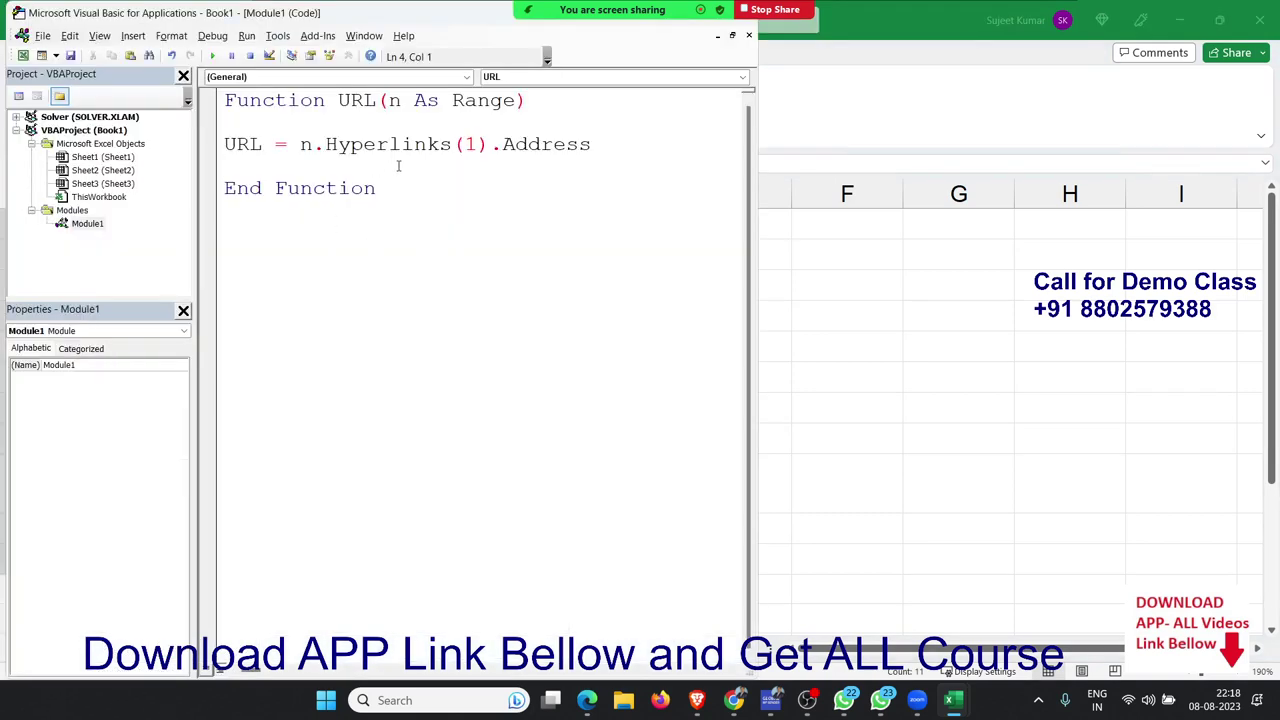
drag(243, 128, 433, 169)
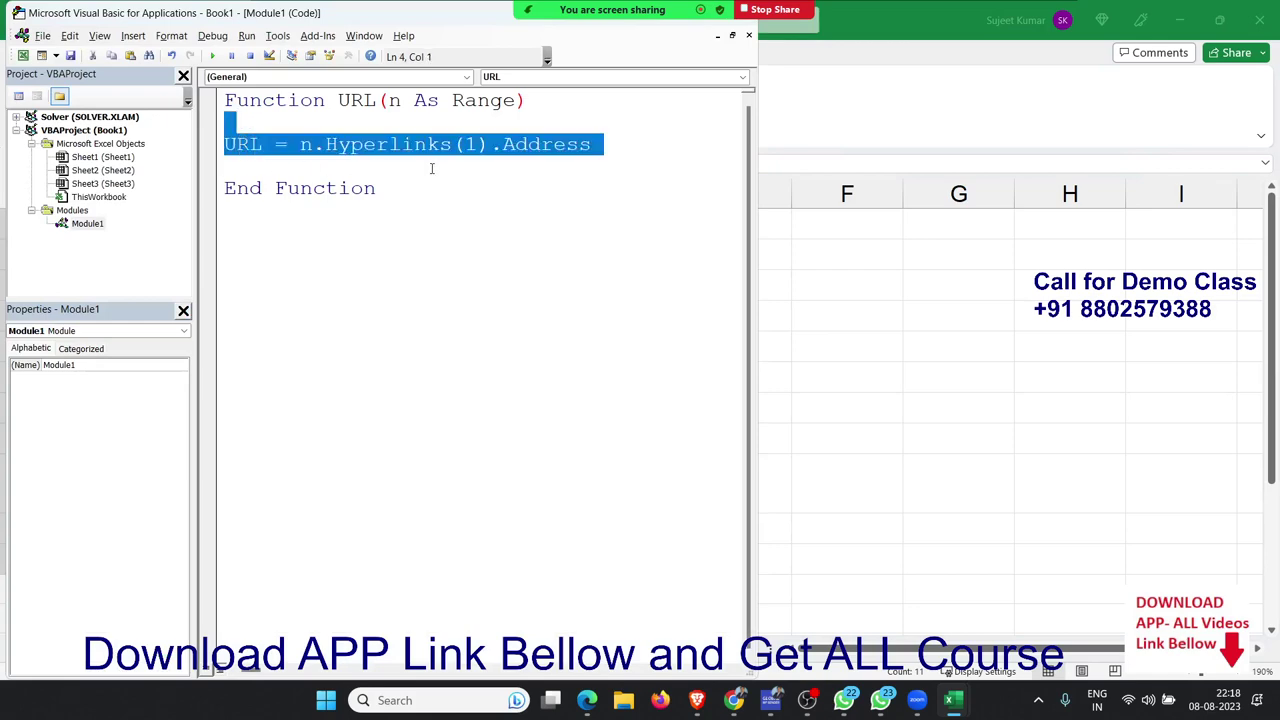
key(alt+F11)
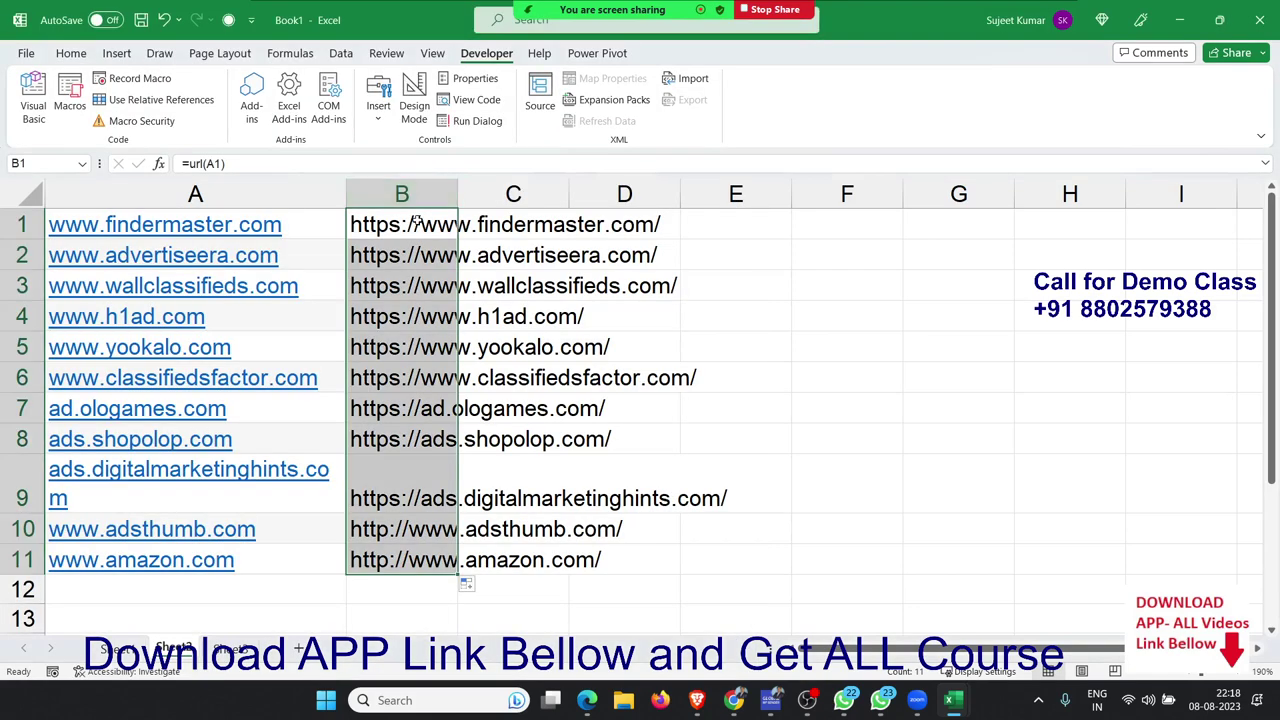
Recheck the B1 formula and the URL function code in the module
click(418, 221)
double_click(417, 222)
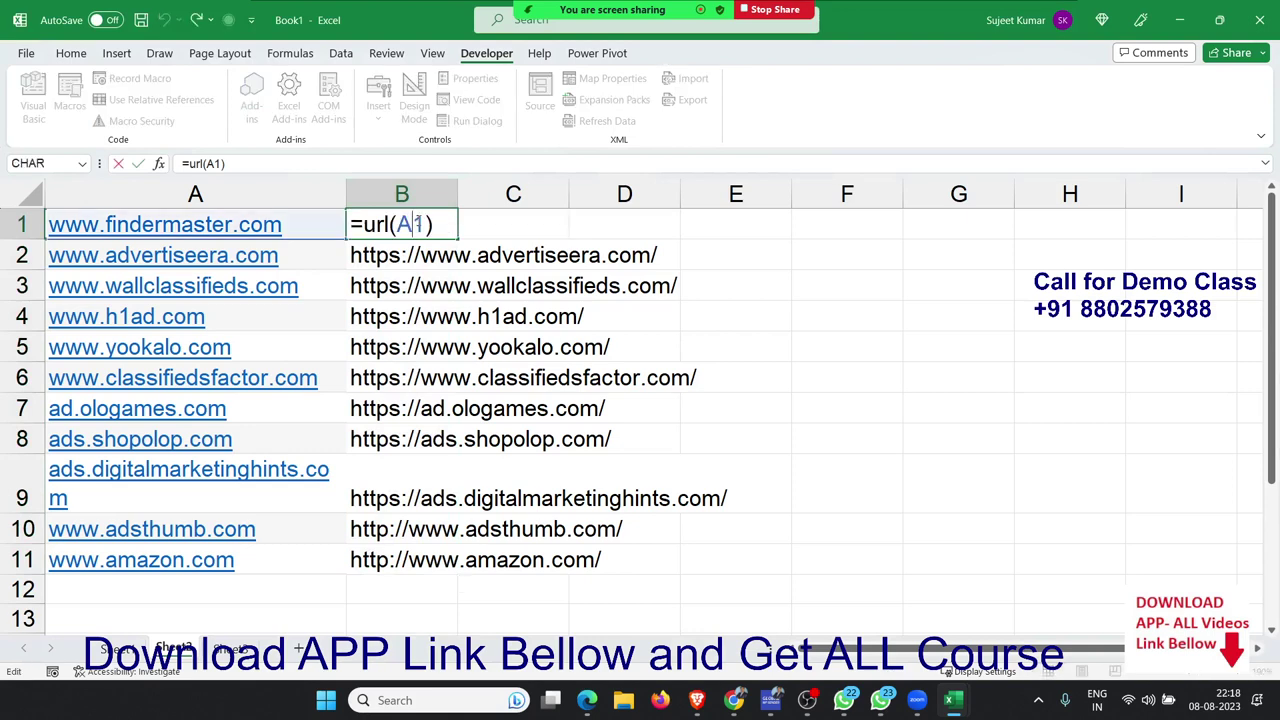
key(Return)
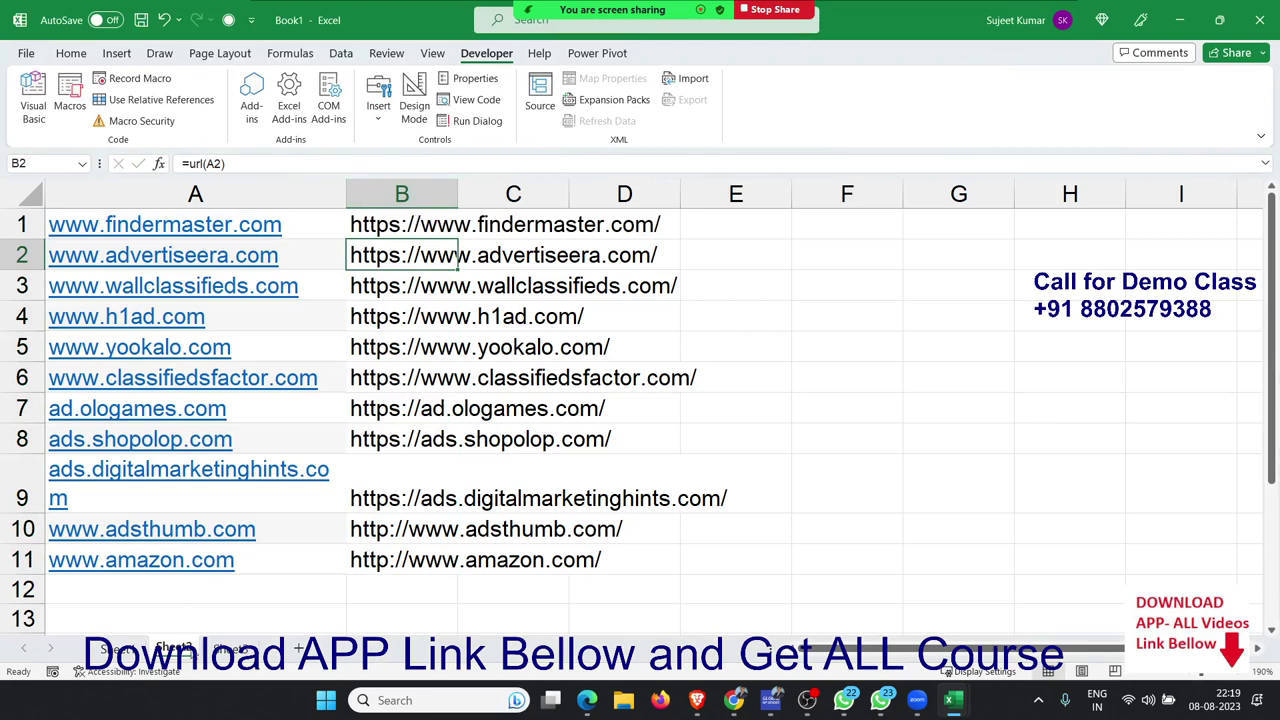
key(alt+F11)
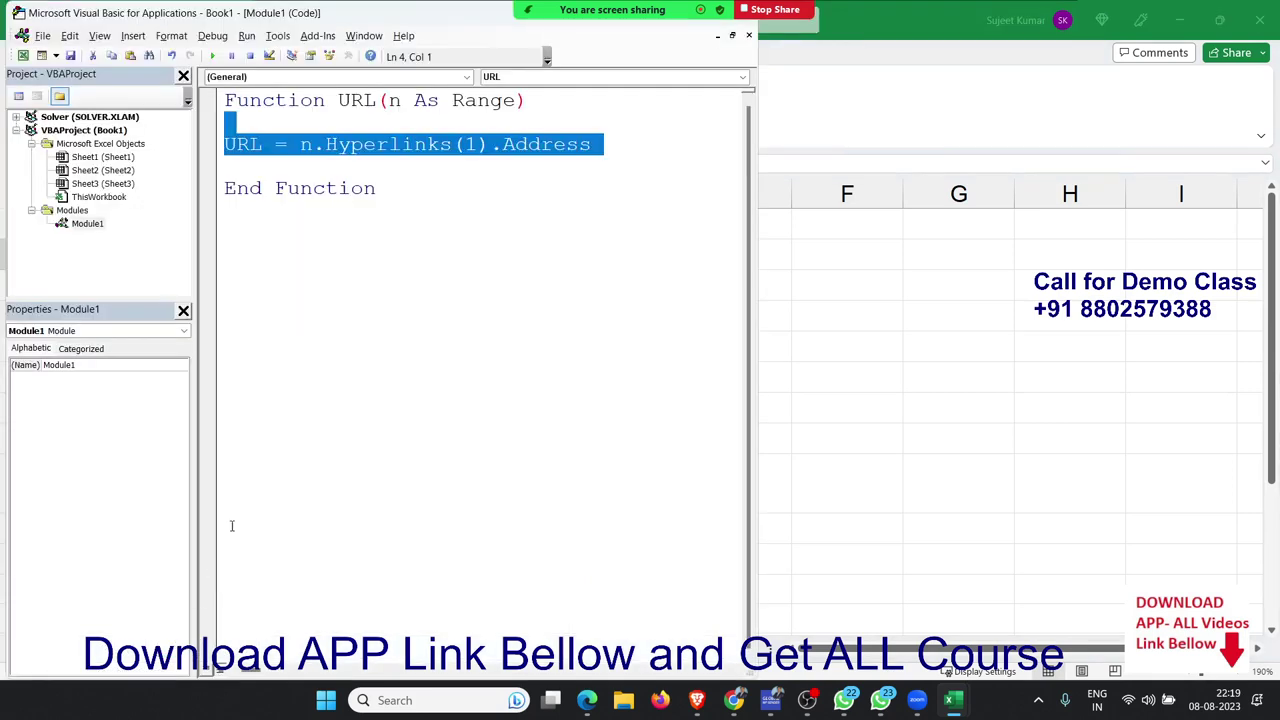
click(397, 229)
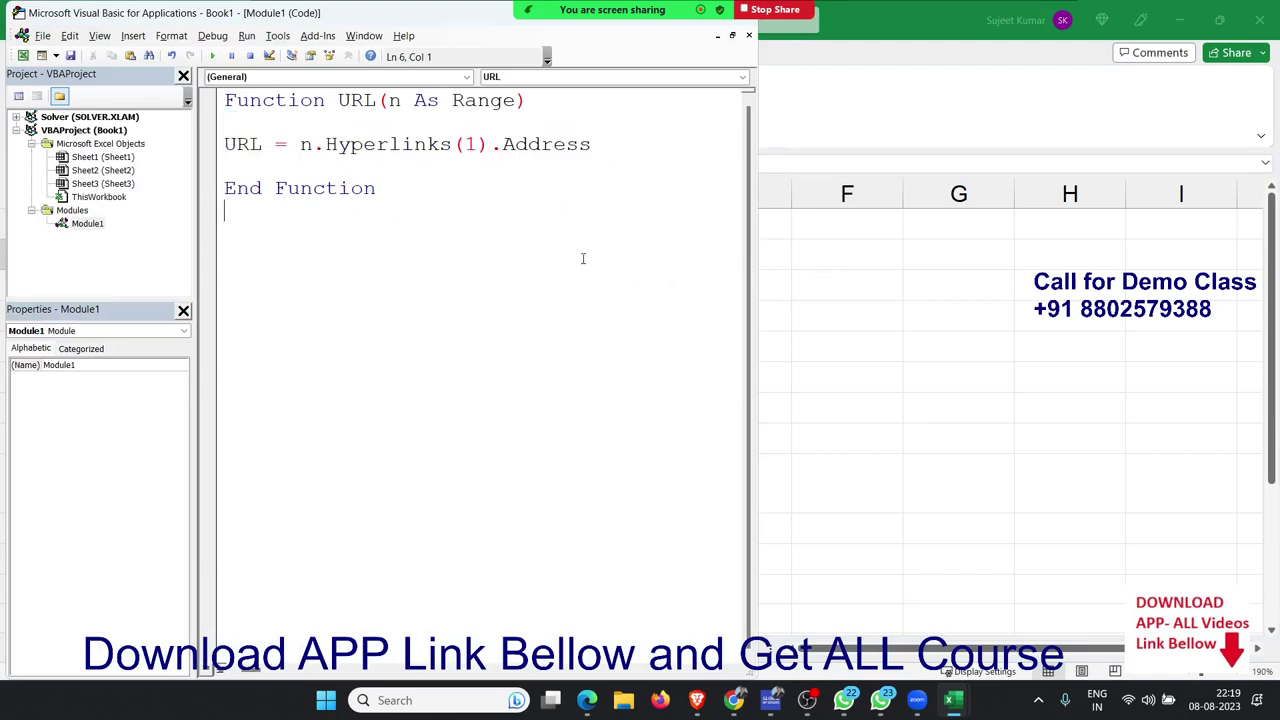
key(alt+F11)
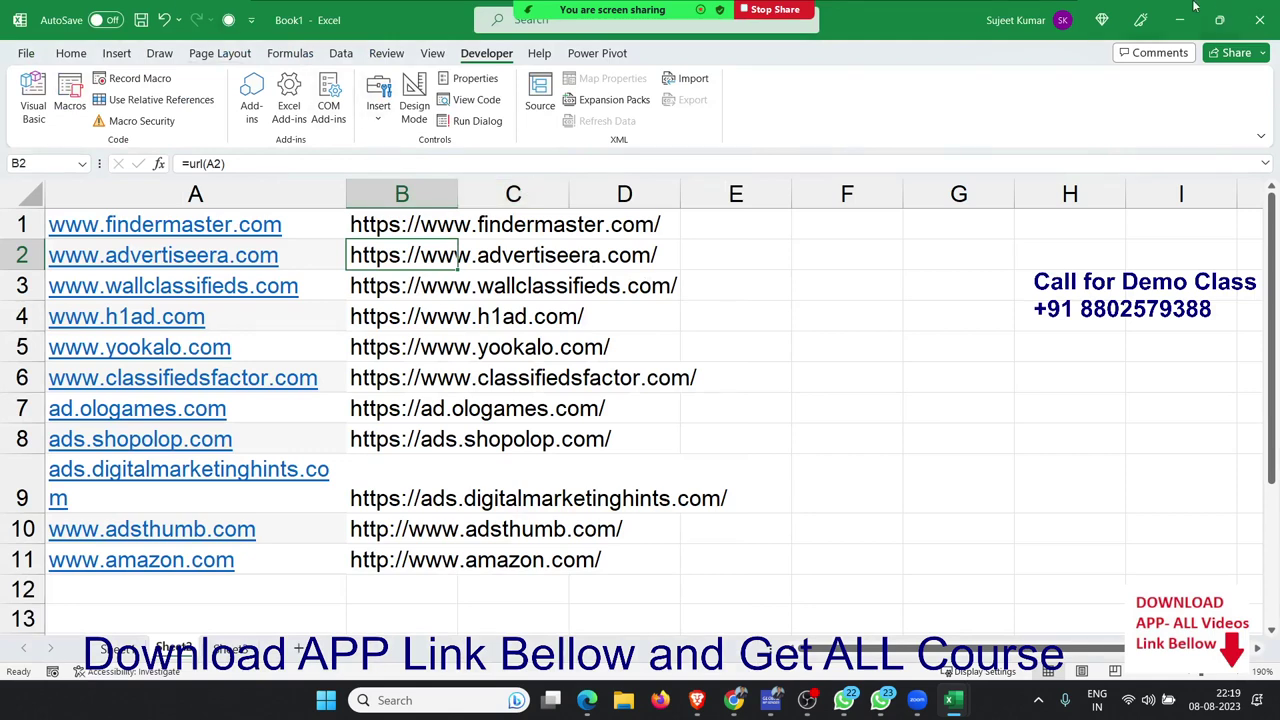
Return from the browser to Excel's Sheet1 with the VBA topic list
key(alt+Tab)
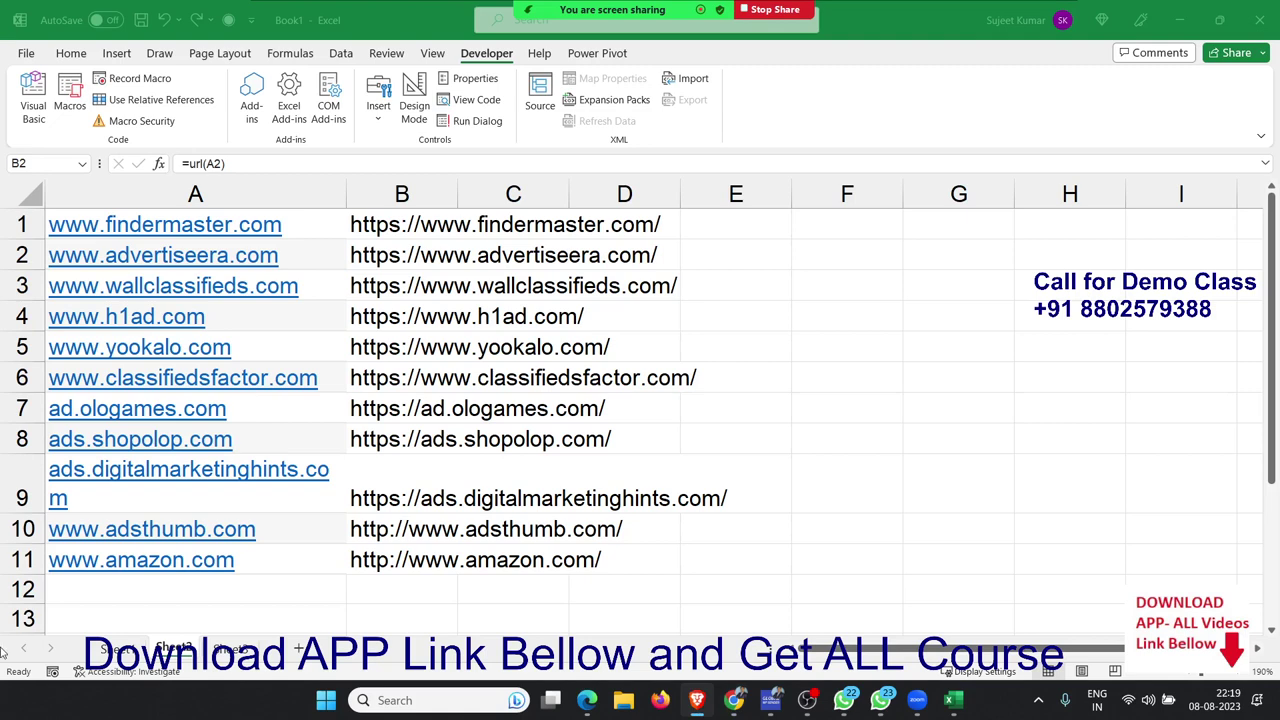
click(126, 652)
click(126, 652)
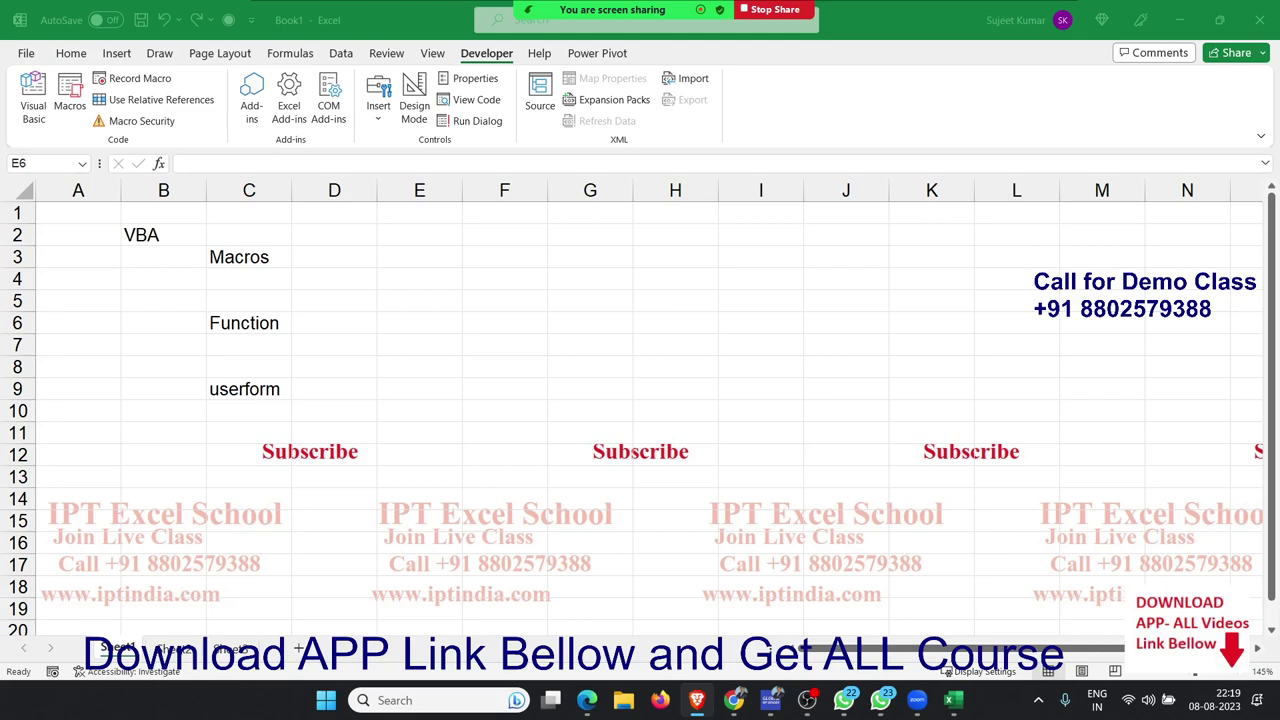
Select D9, open and cancel Insert Function, then go to the File start page
click(444, 382)
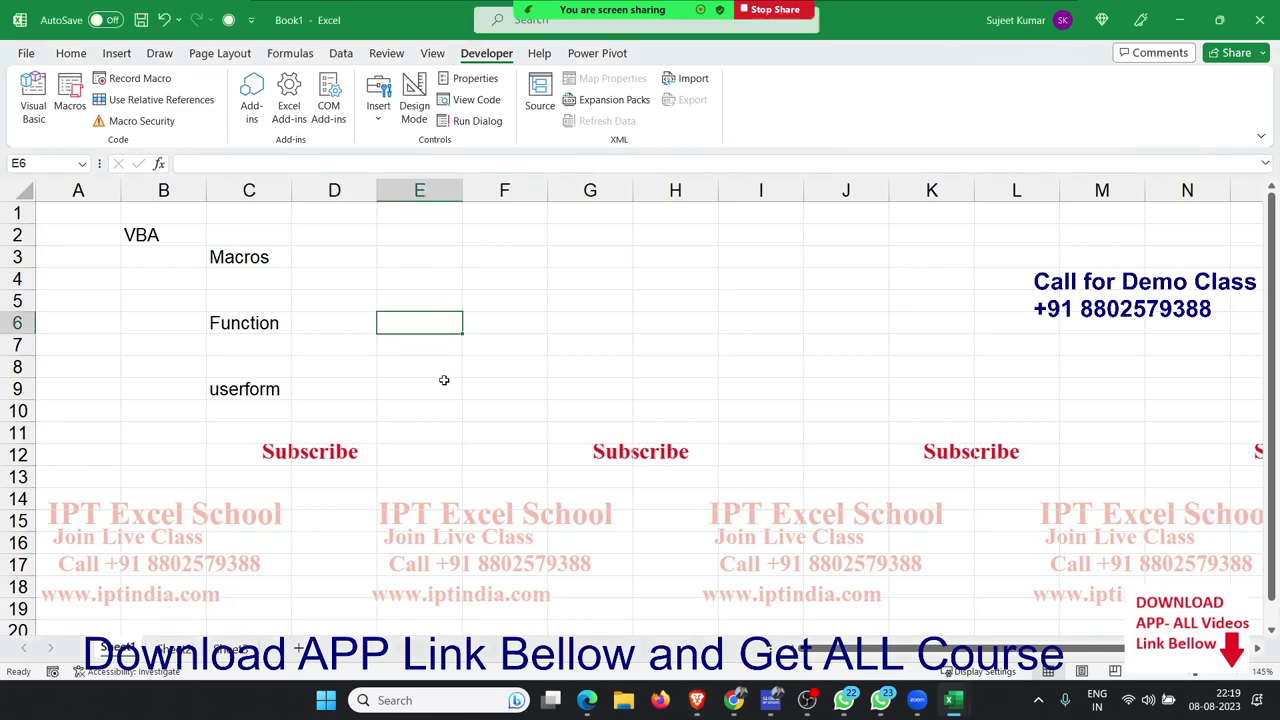
click(268, 384)
click(340, 381)
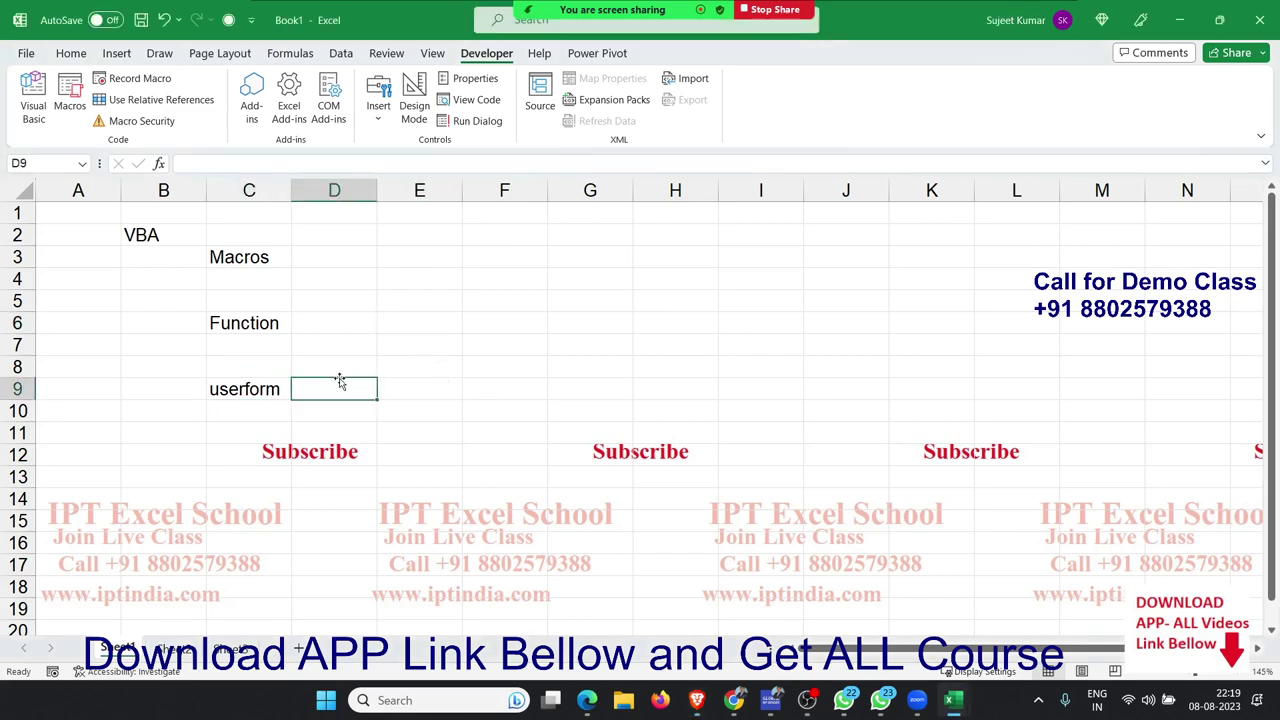
click(158, 164)
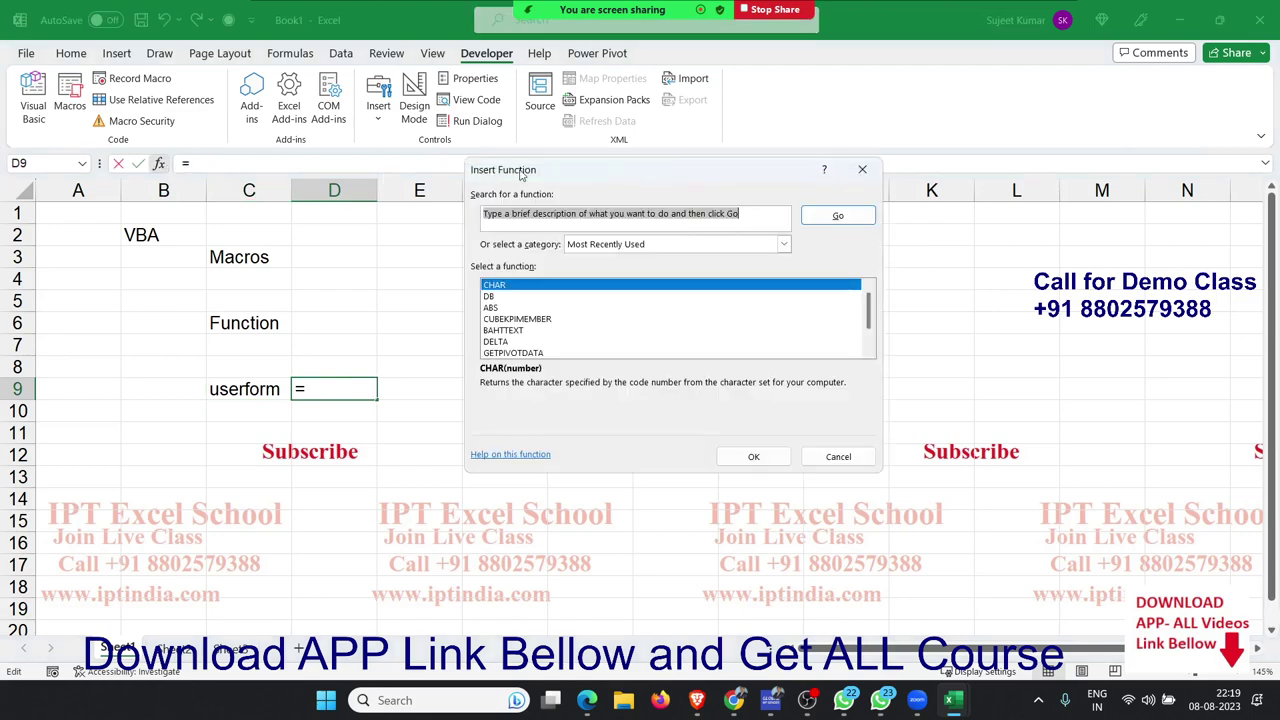
drag(521, 176, 463, 153)
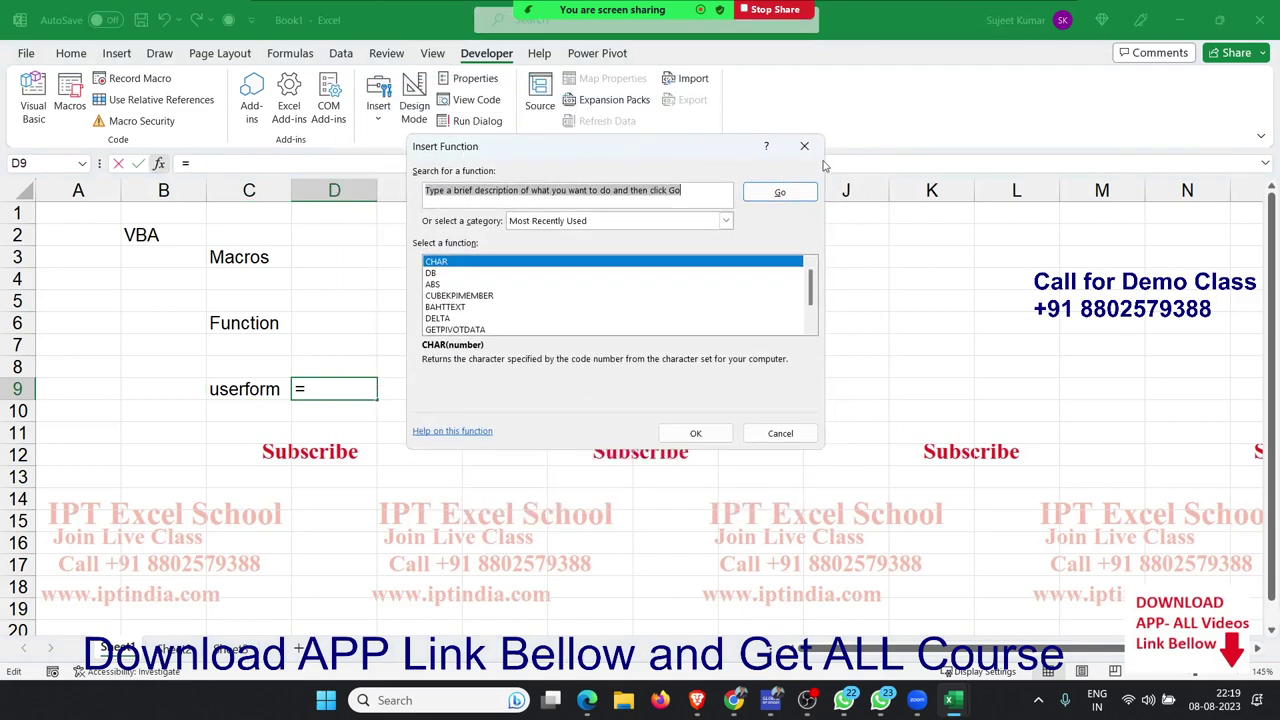
click(804, 146)
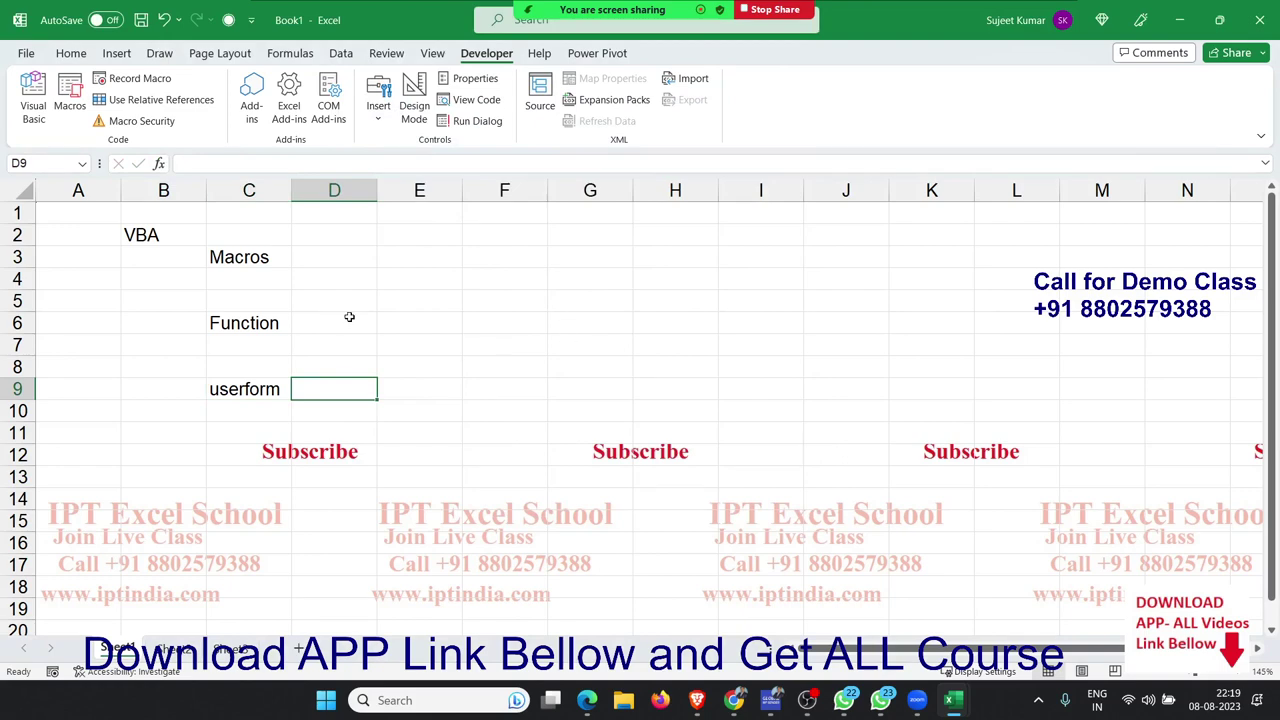
click(26, 55)
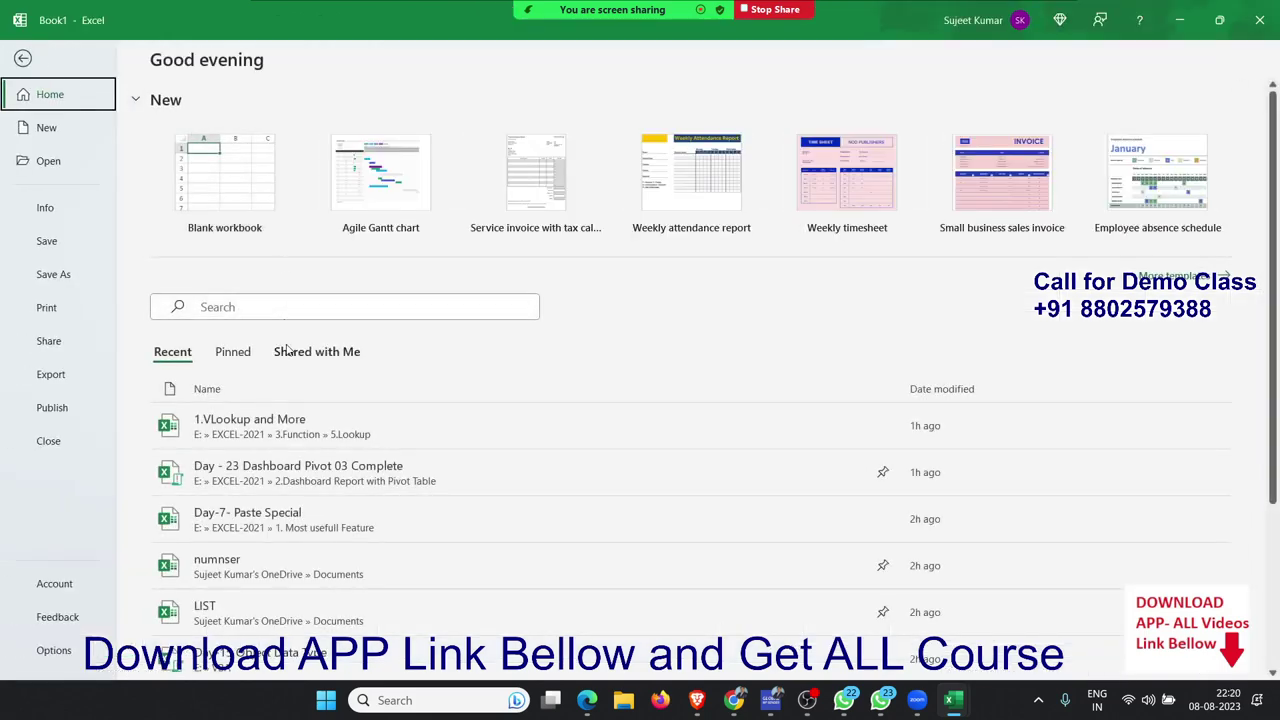
Scroll the Recent list and open the userform workbook showing its Log in form
scroll(251, 586, down, 2)
scroll(248, 578, down, 1)
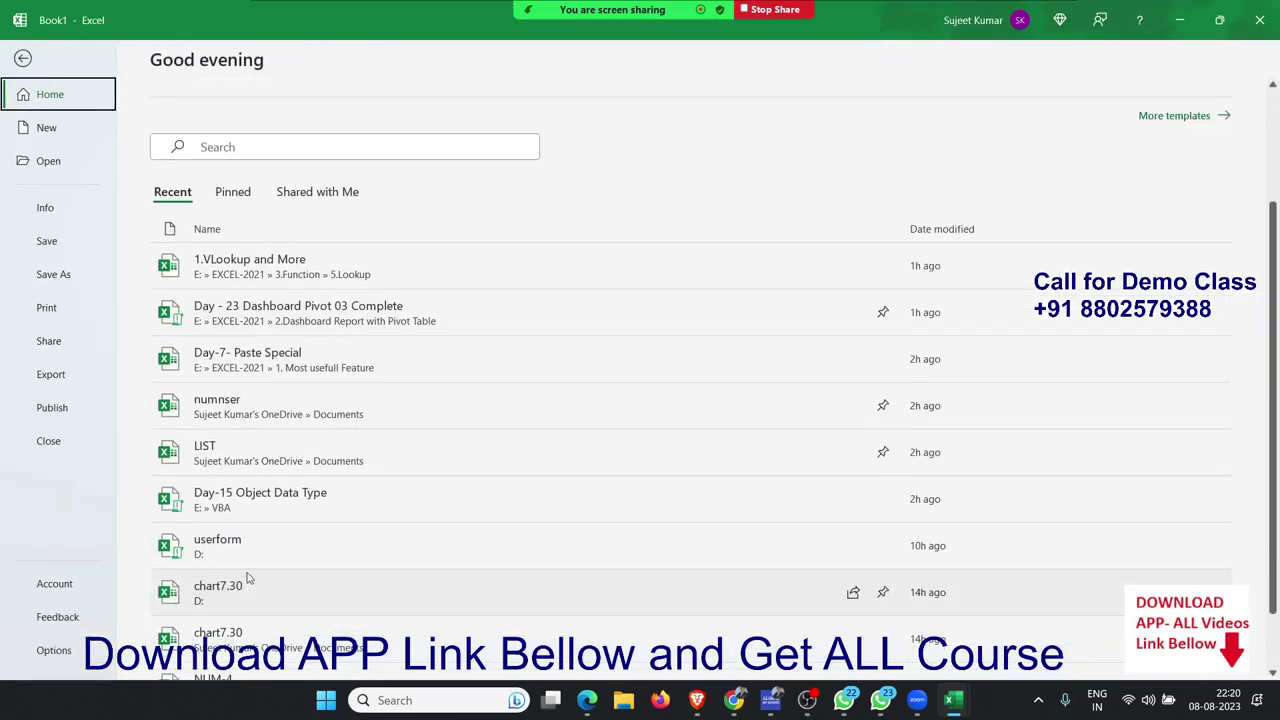
key(Escape)
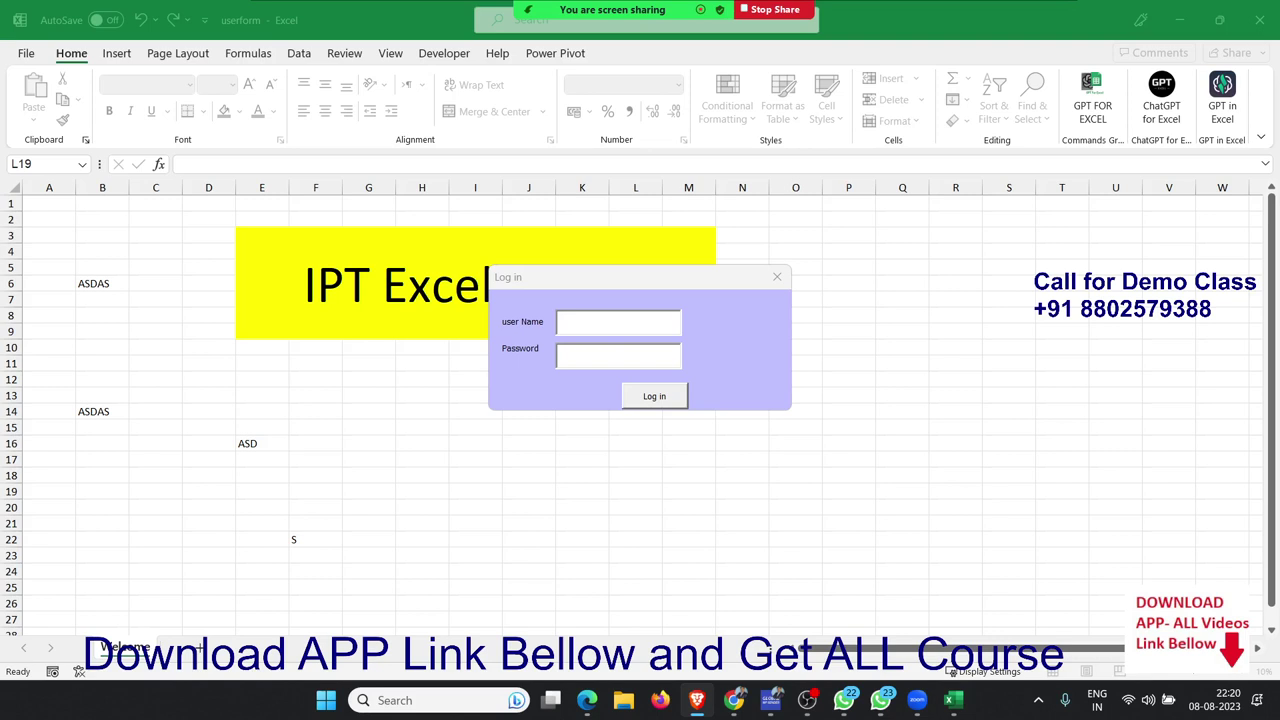
Log in to the userform demo with the login credentials and dismiss the Welcome message
click(557, 325)
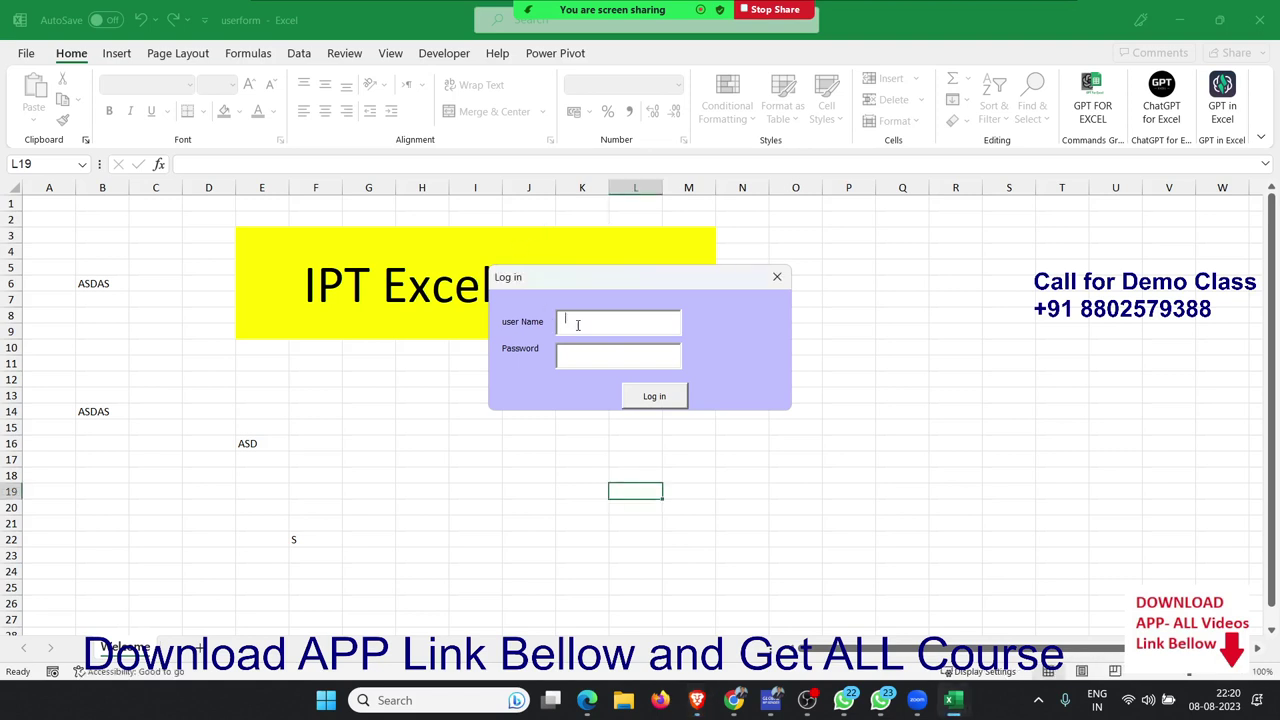
text(admin)
text(**)
click(652, 401)
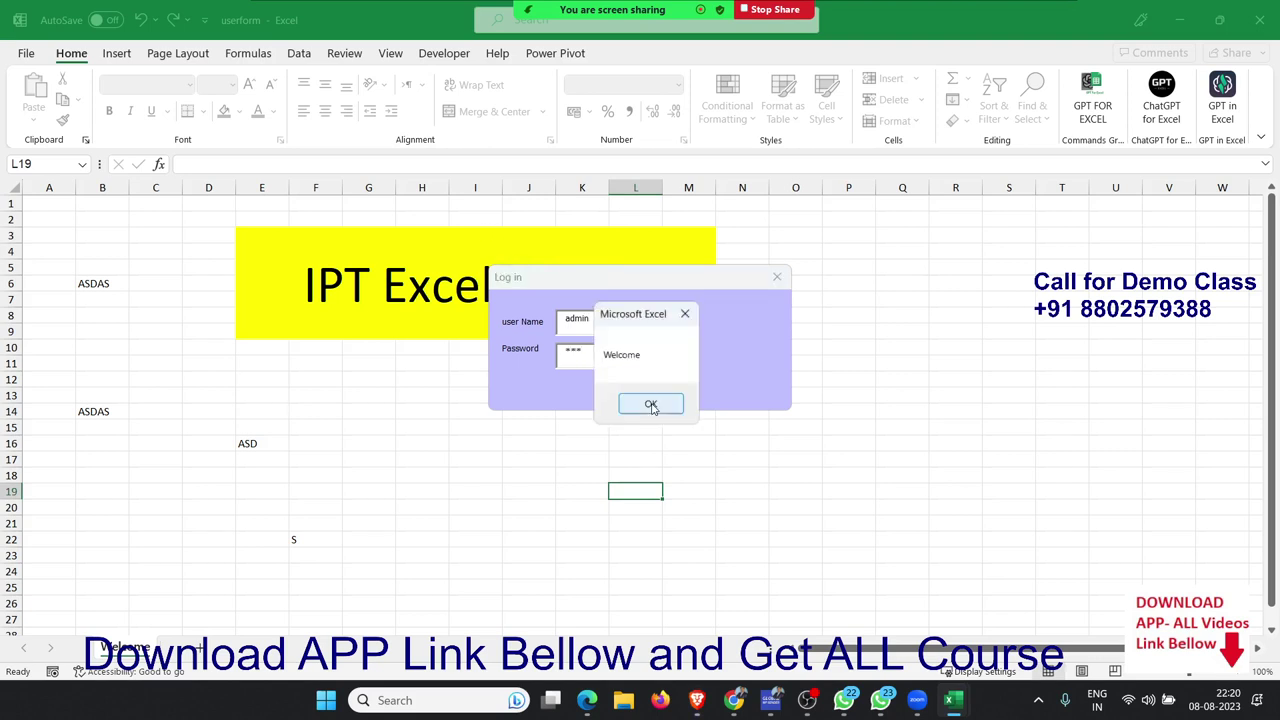
click(651, 405)
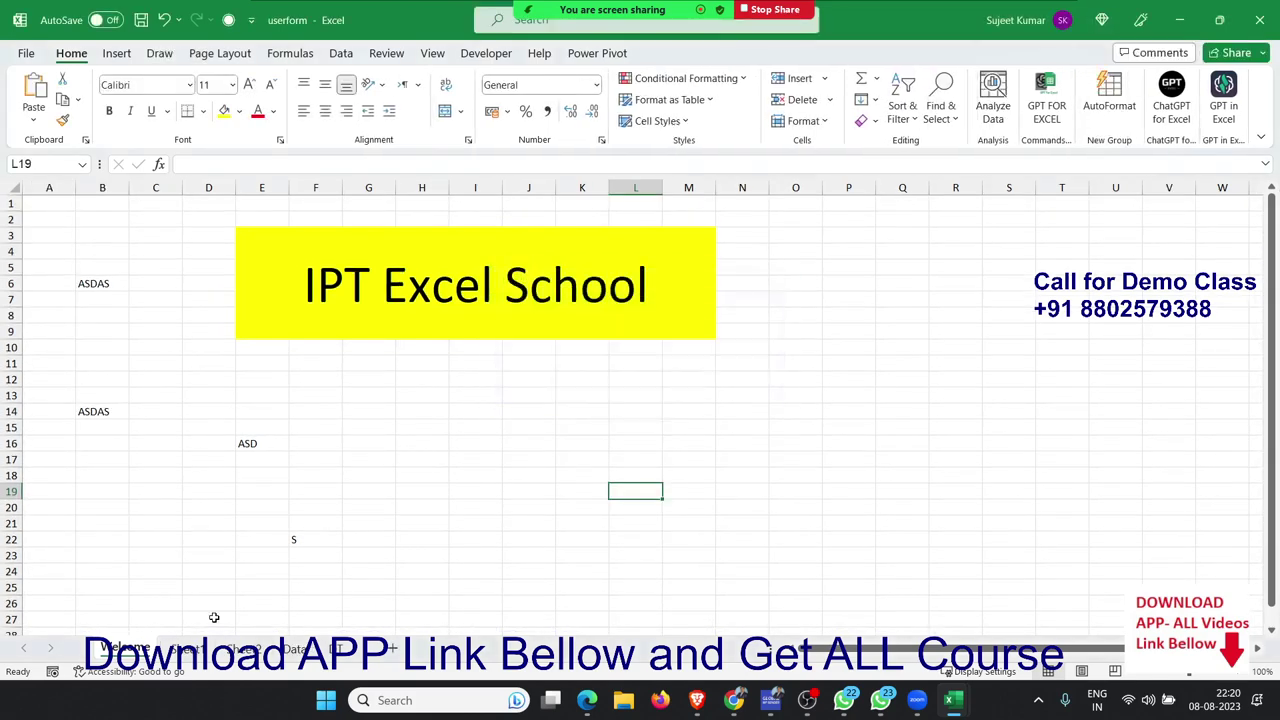
Browse the workbook's sheets, including JAN–JUN, ending on the Data sheet
click(184, 650)
click(234, 650)
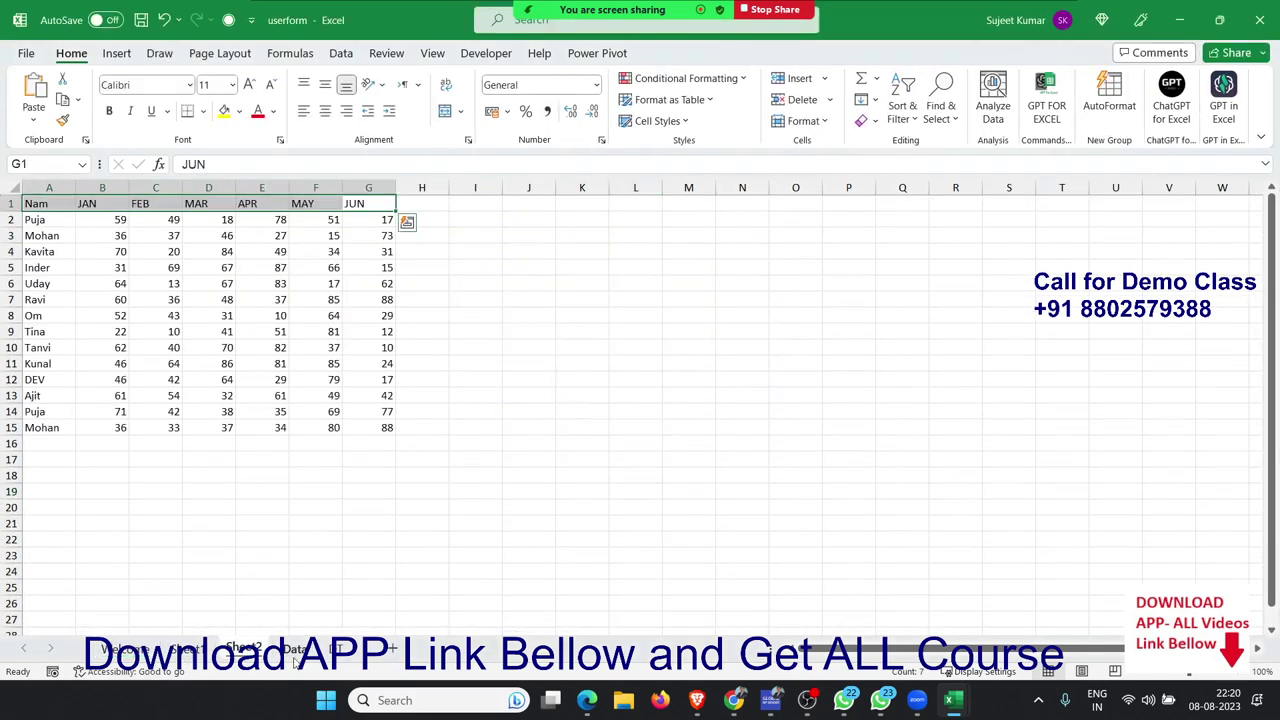
click(295, 650)
click(334, 650)
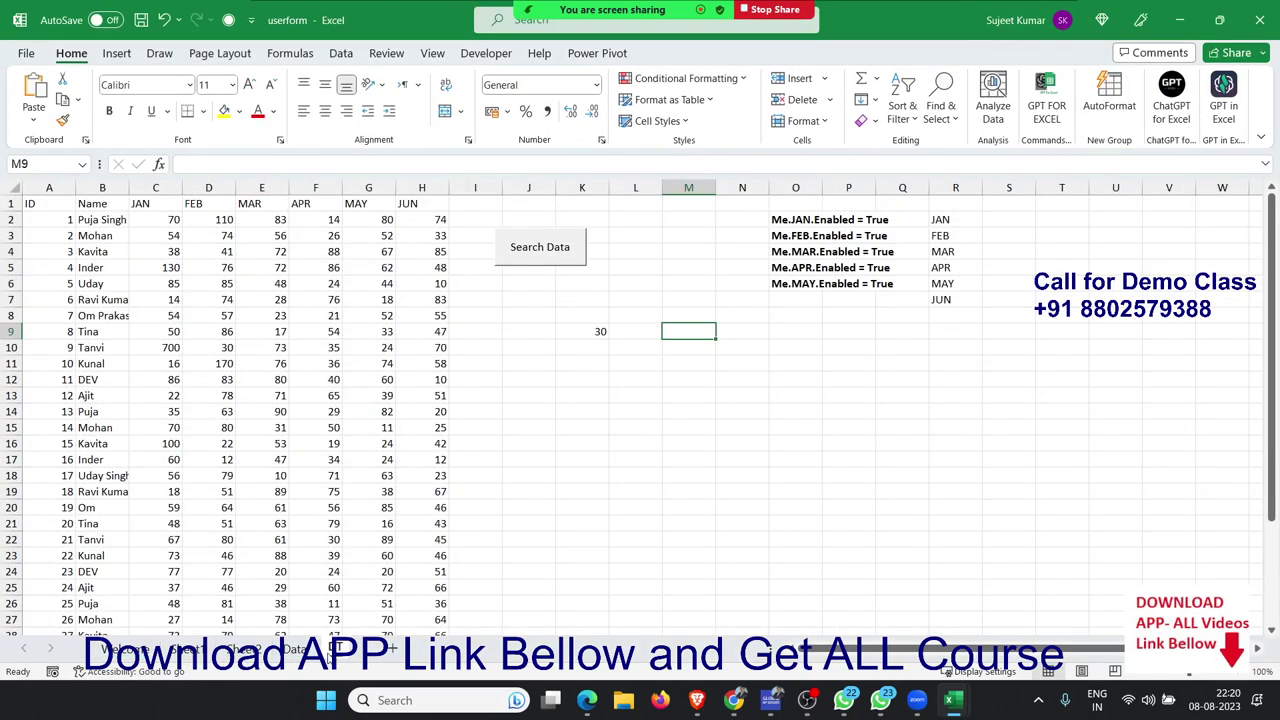
click(289, 650)
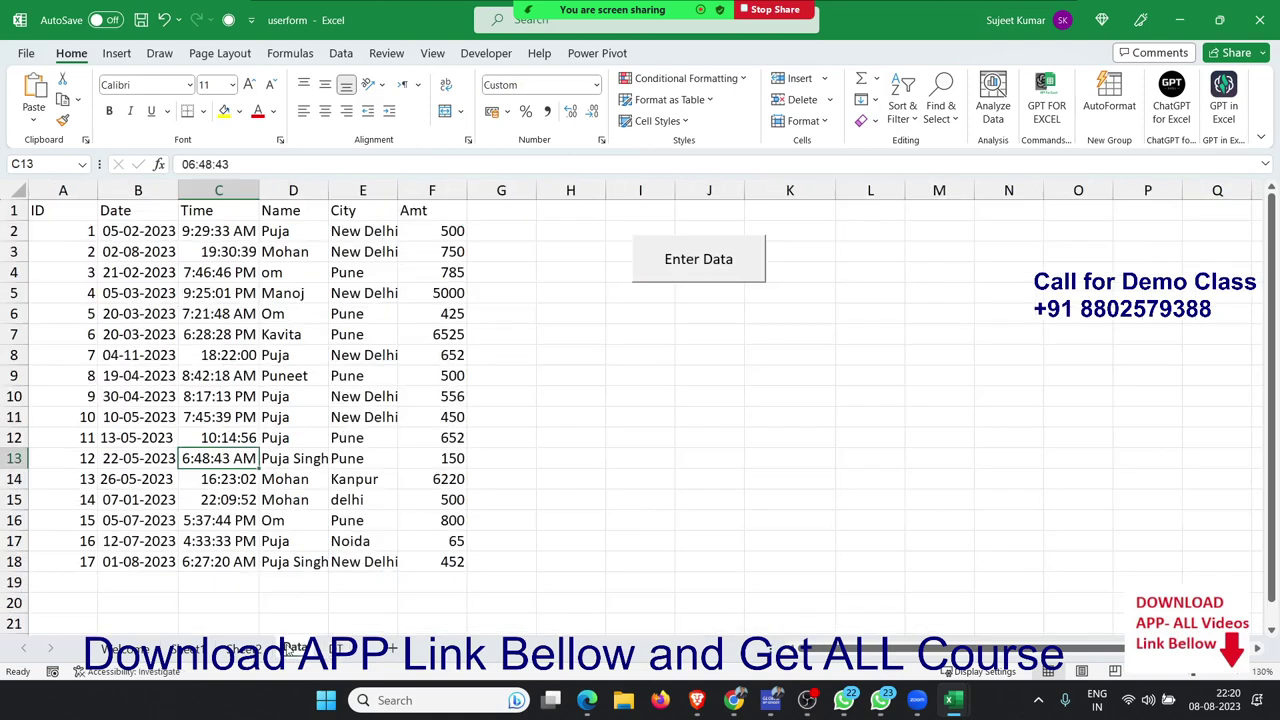
Open the Data Entry Form, move it left, close it, and return to Book1
click(674, 282)
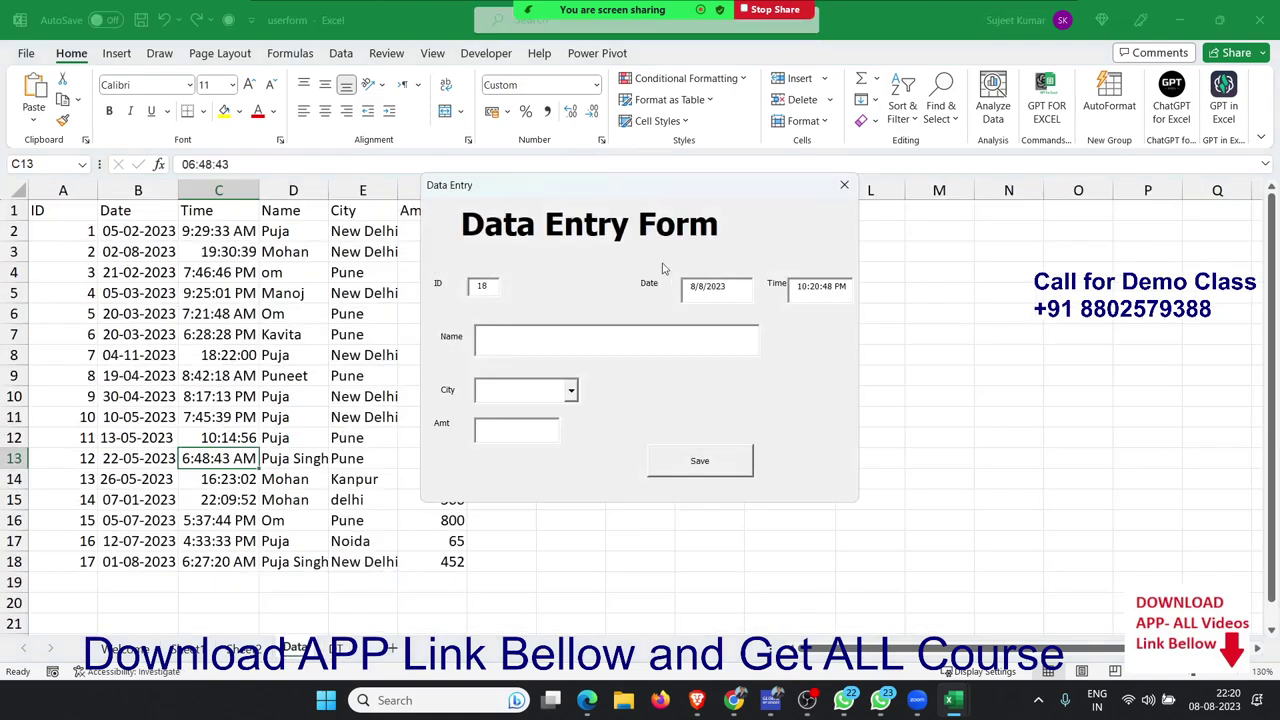
mouse_move(618, 195)
mouse_down()
mouse_move(508, 205)
mouse_move(491, 178)
mouse_up()
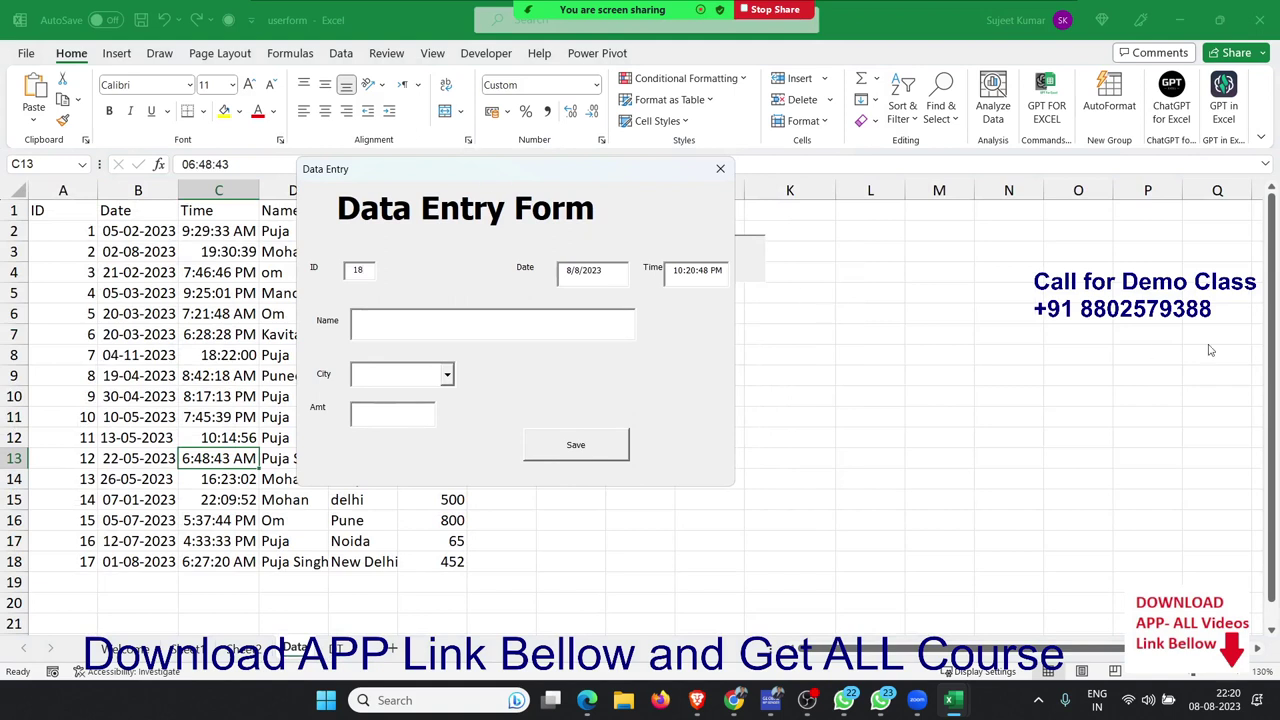
click(697, 700)
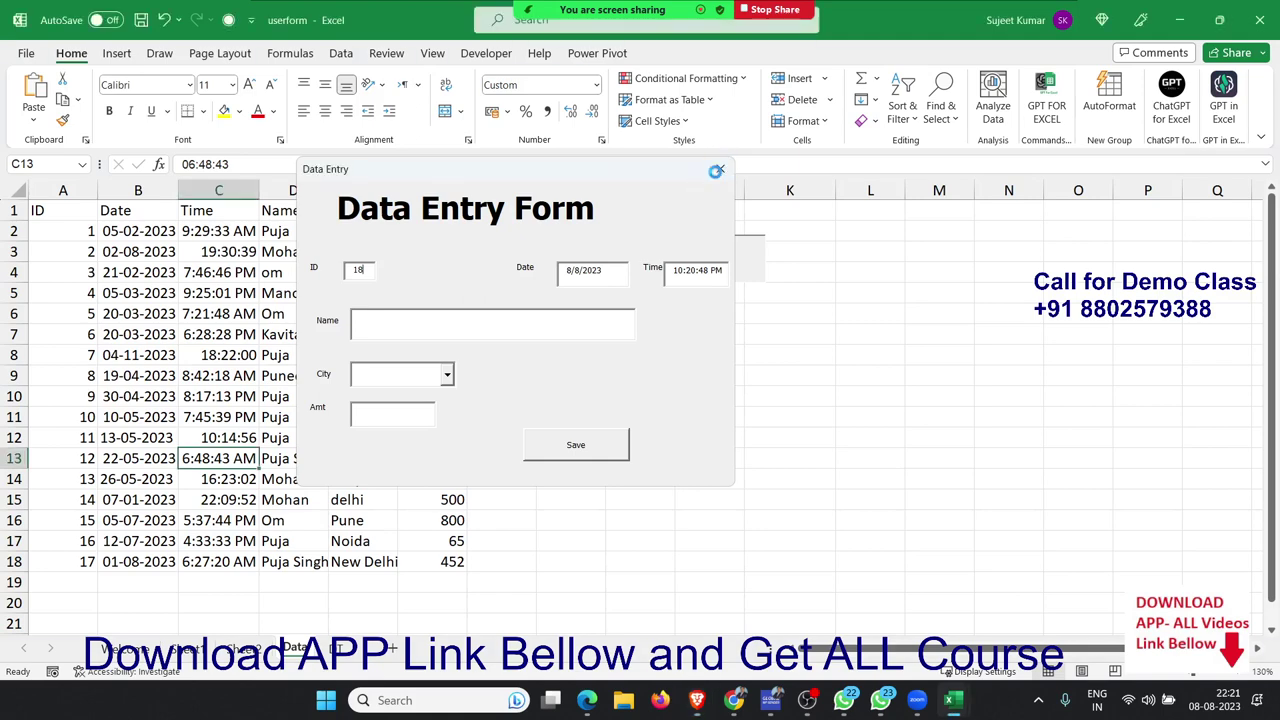
click(719, 169)
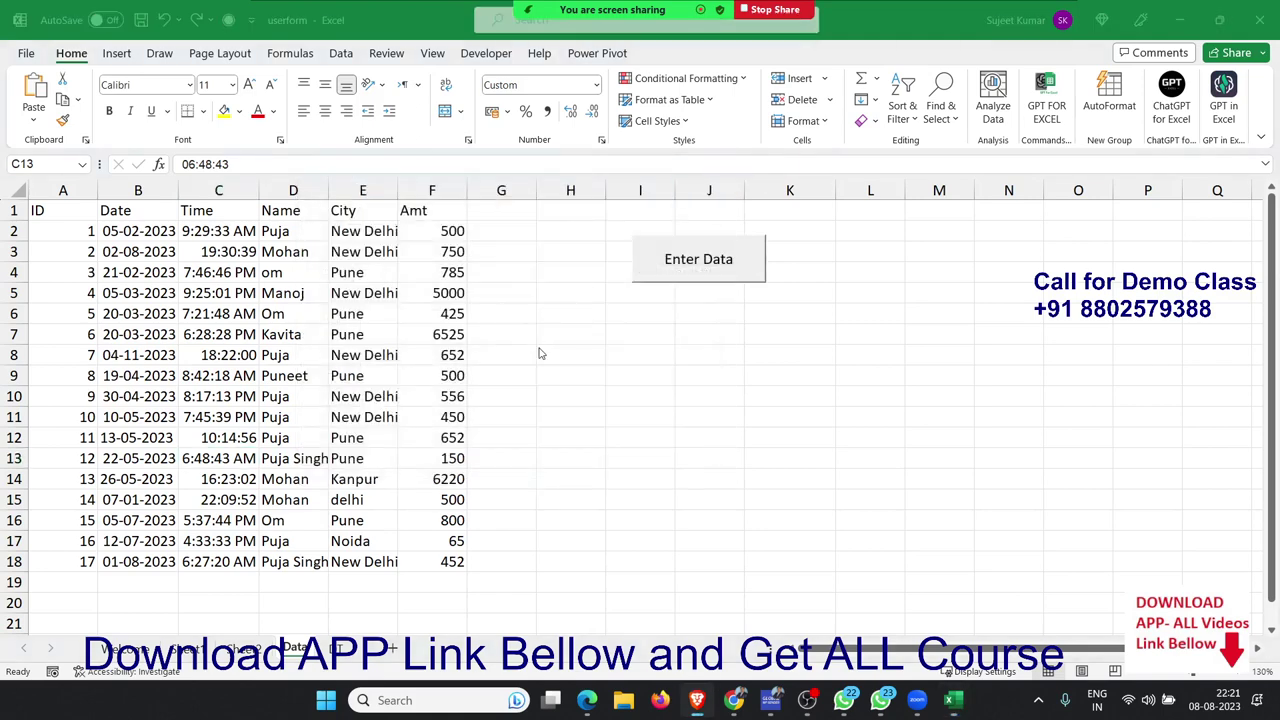
key(alt+Tab)
key(Tab)
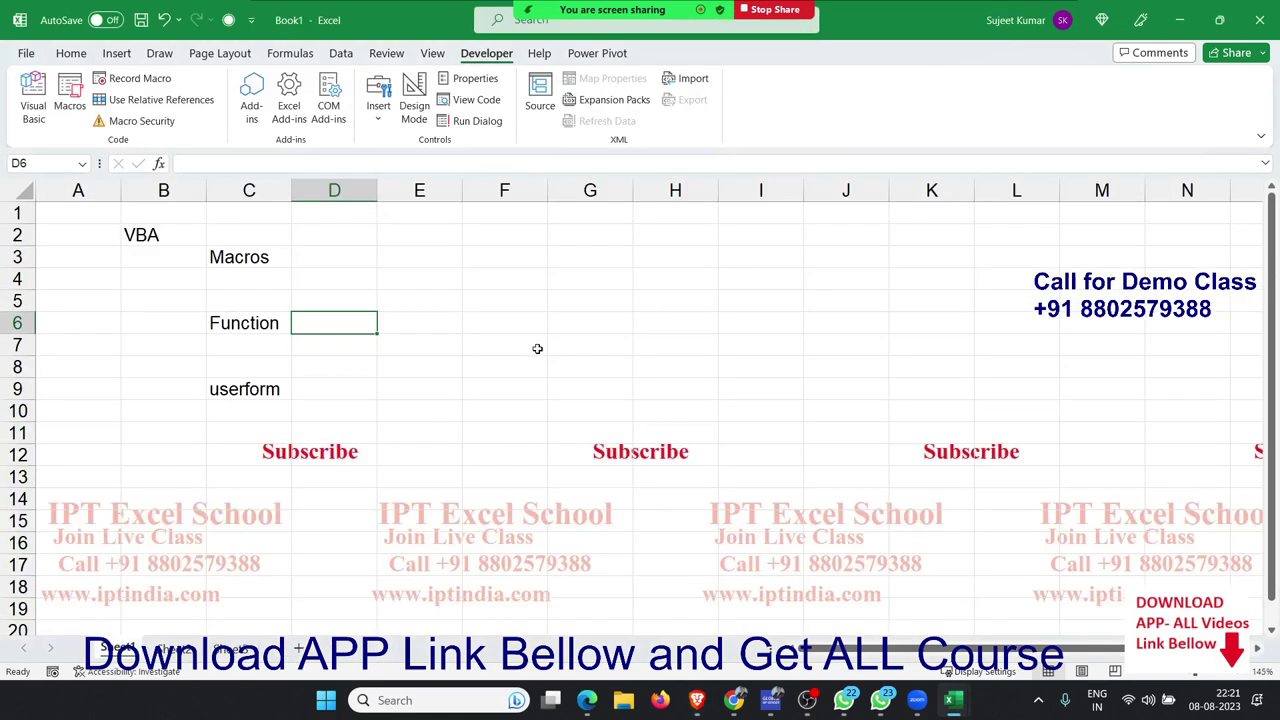
click(169, 234)
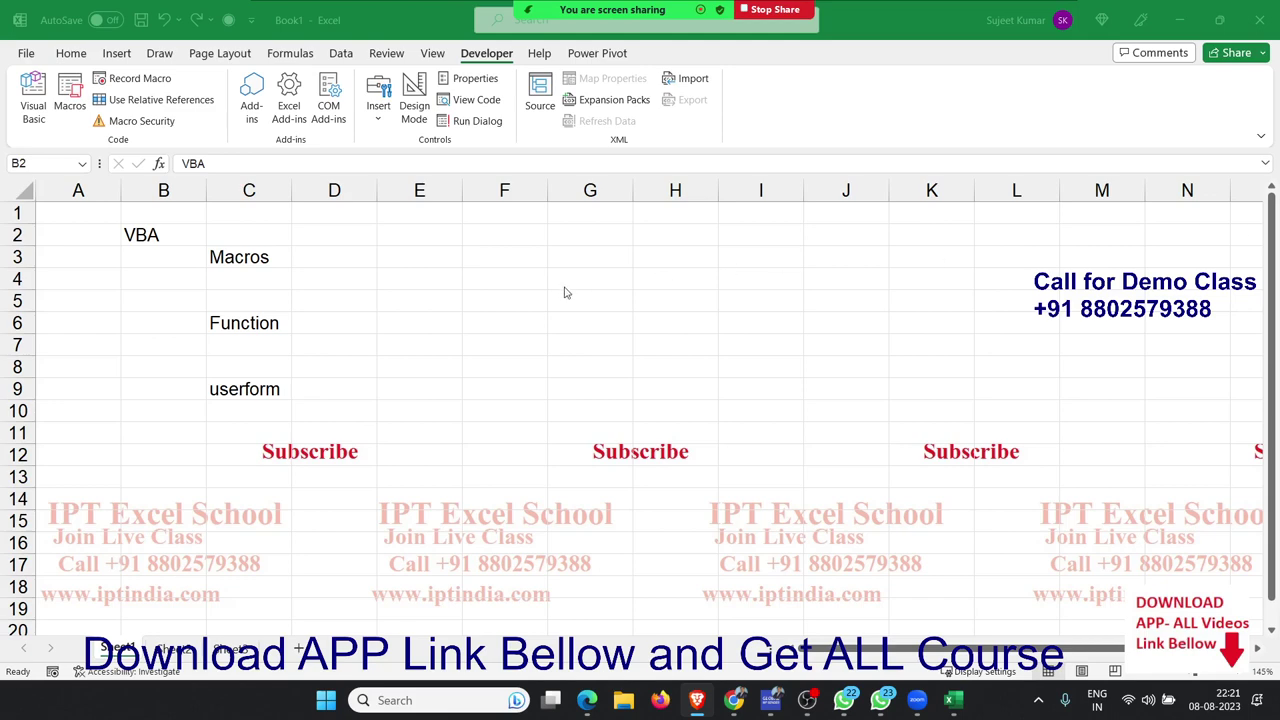
click(267, 391)
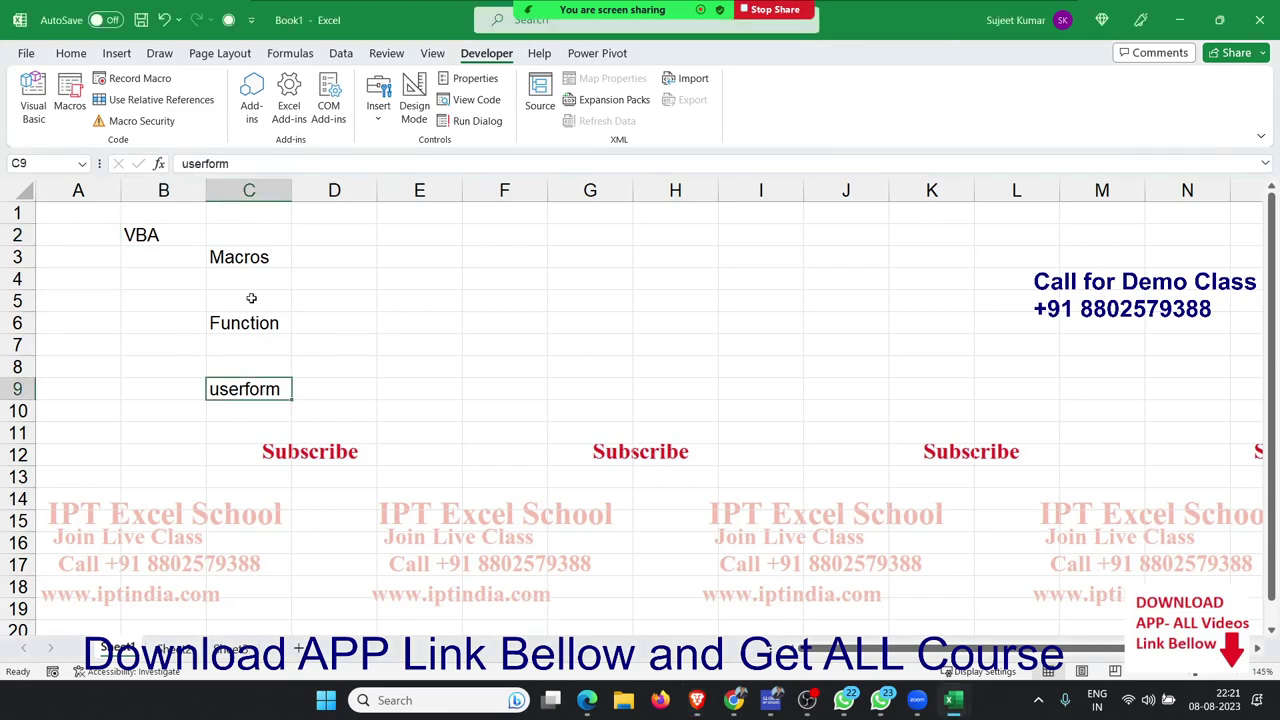
click(398, 274)
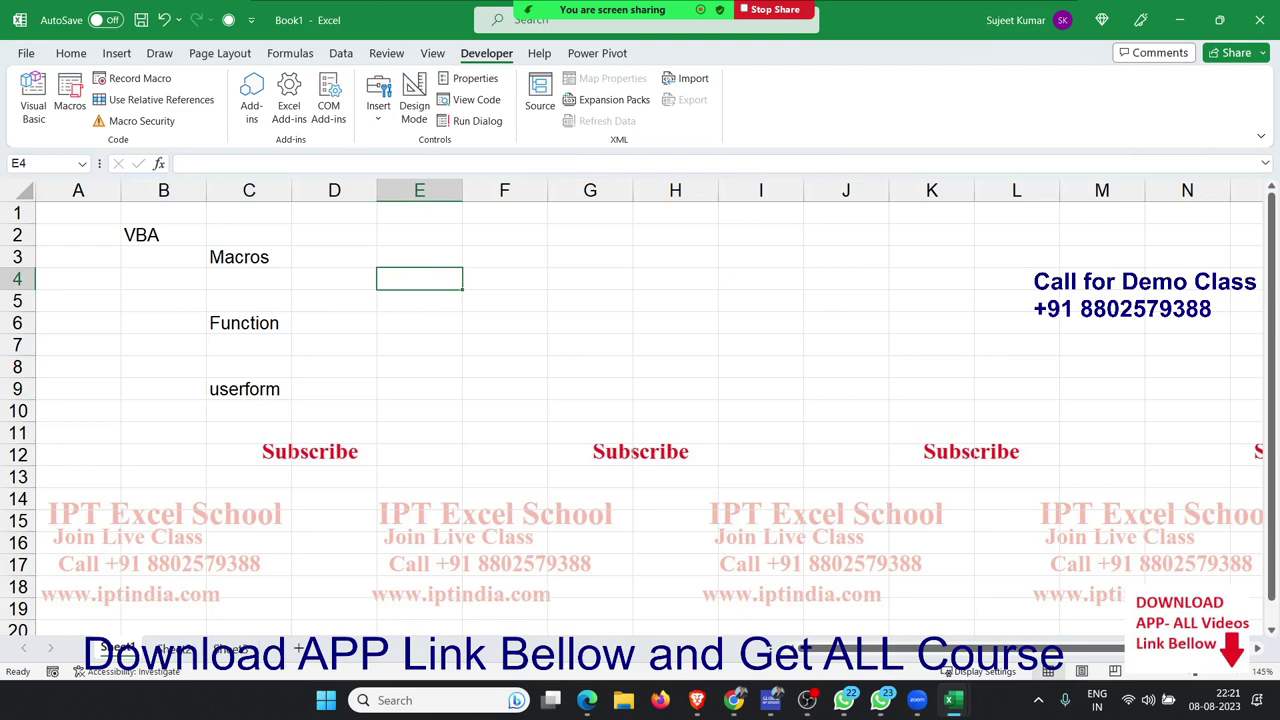
click(697, 700)
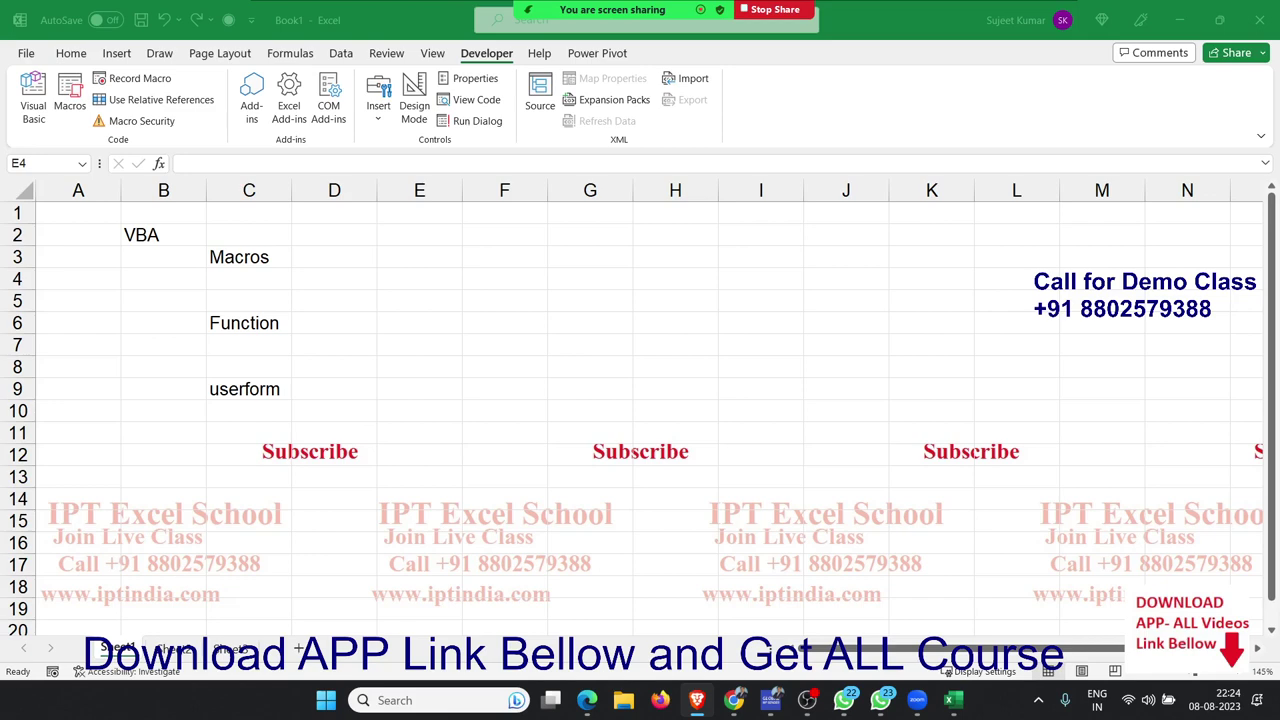
click(170, 125)
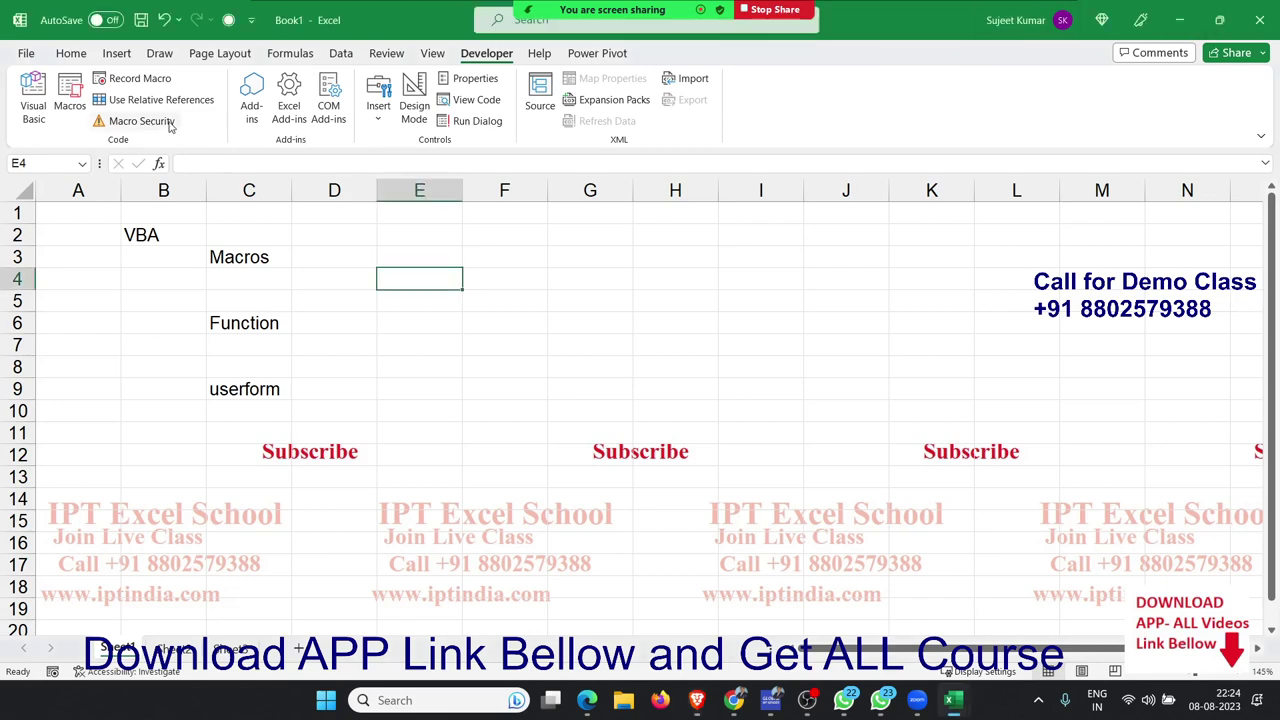
click(170, 125)
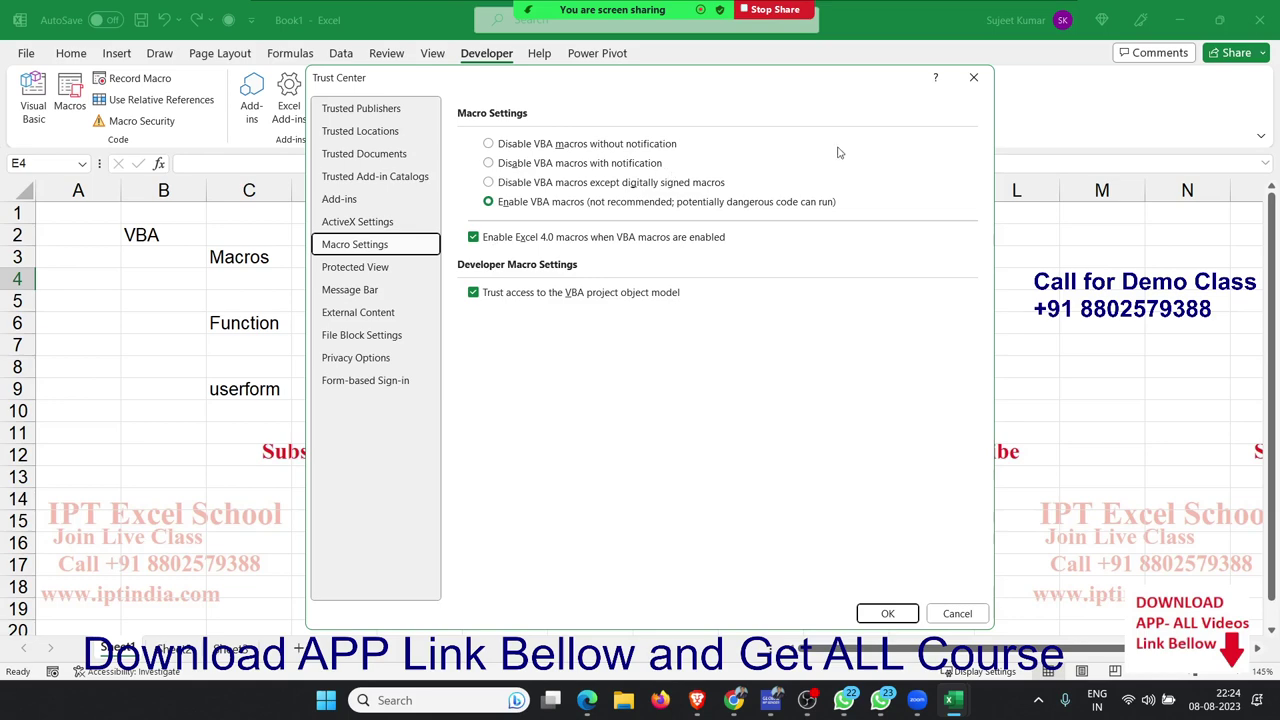
click(970, 79)
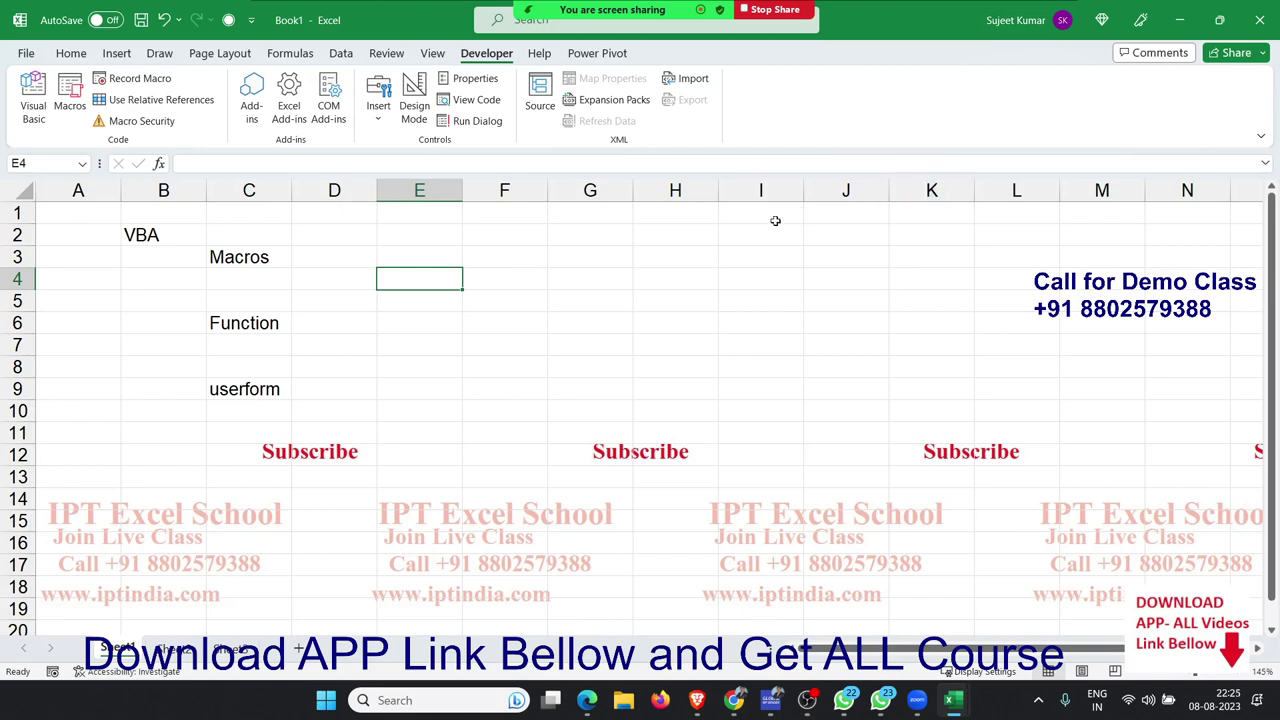
click(625, 253)
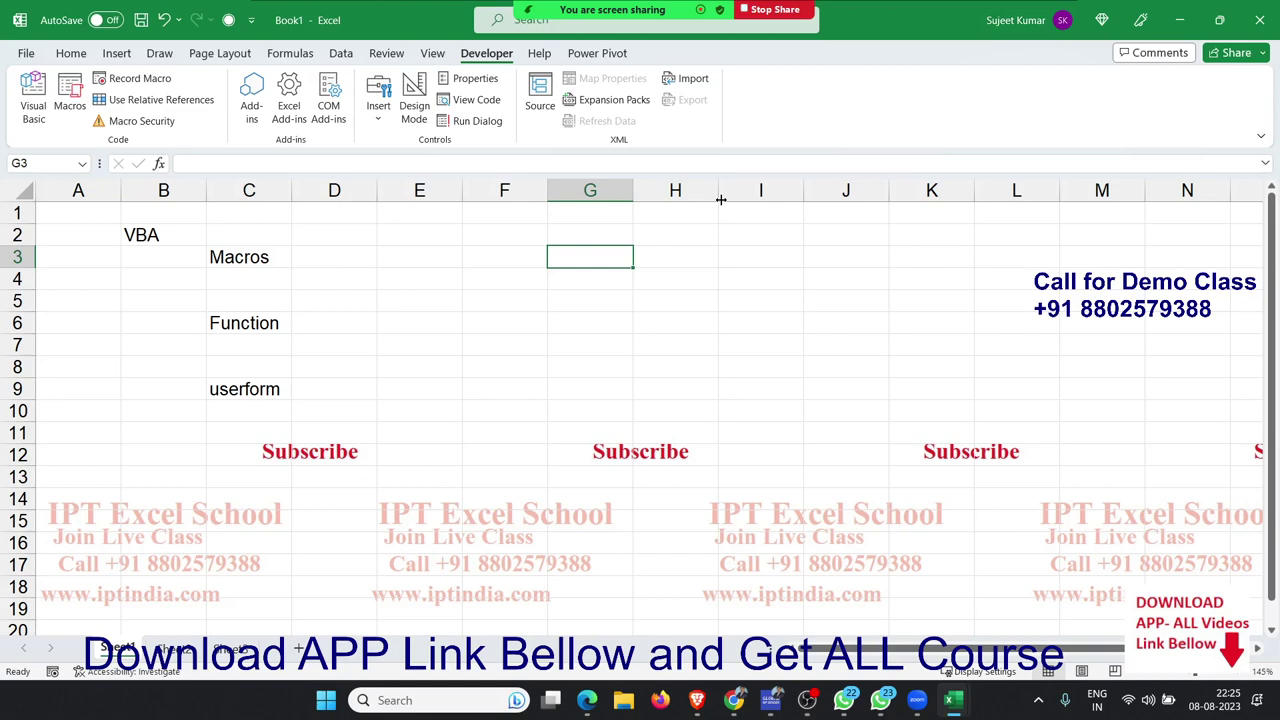
mouse_move(684, 15)
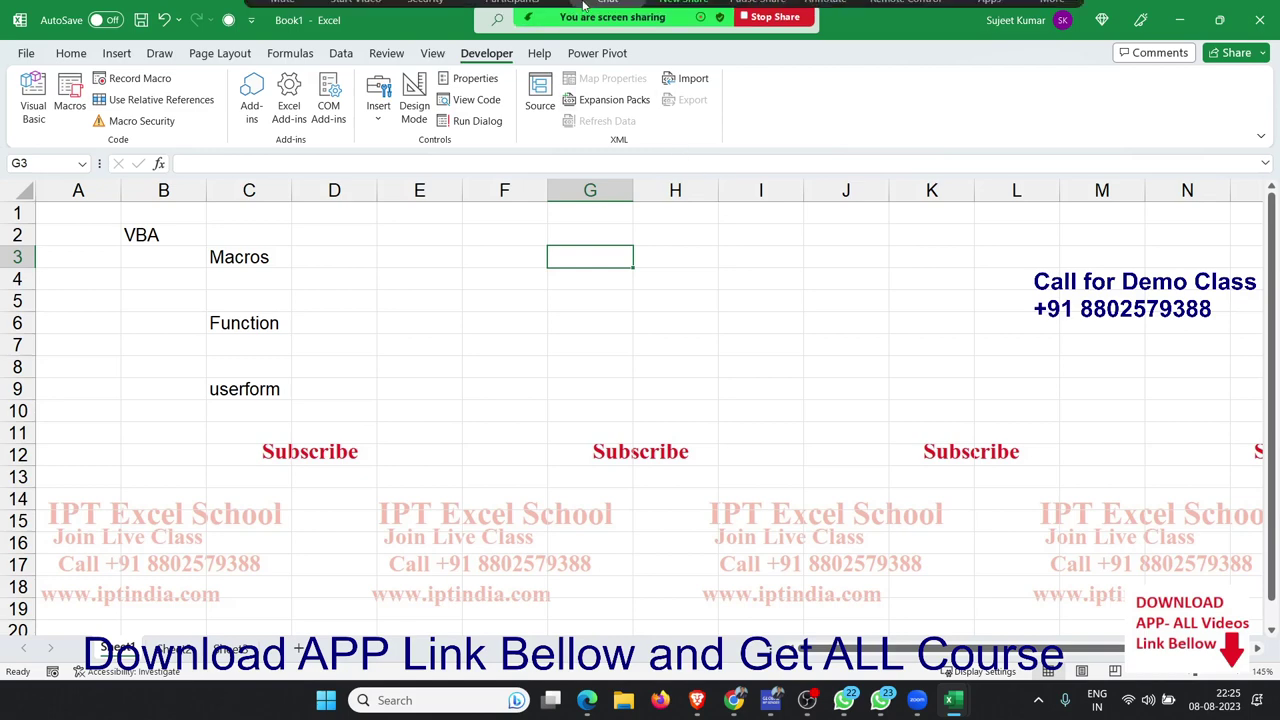
click(454, 298)
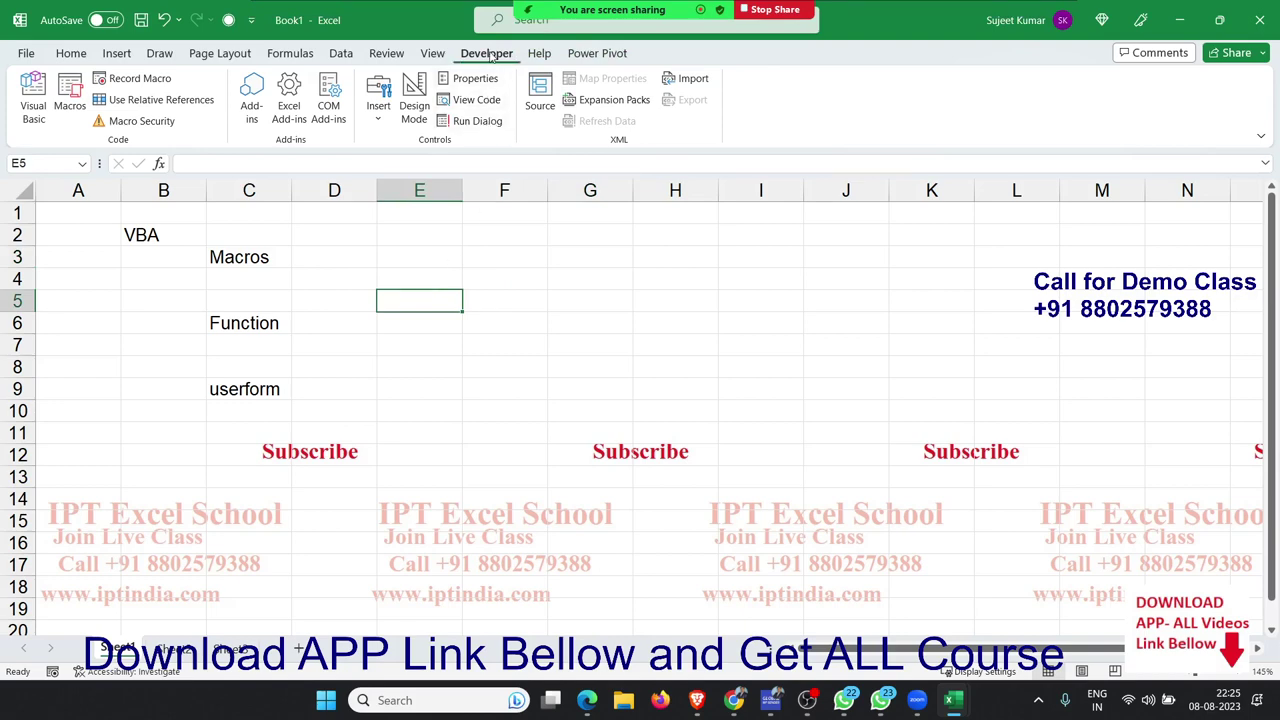
click(27, 53)
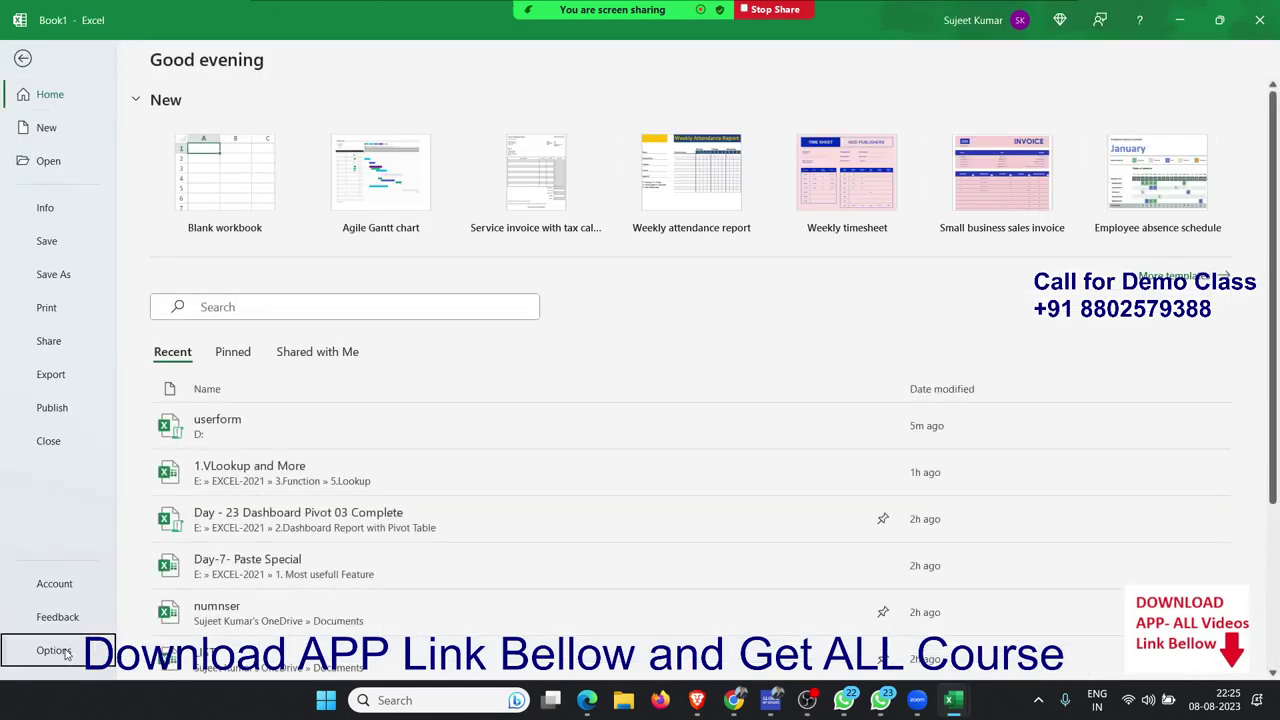
click(66, 650)
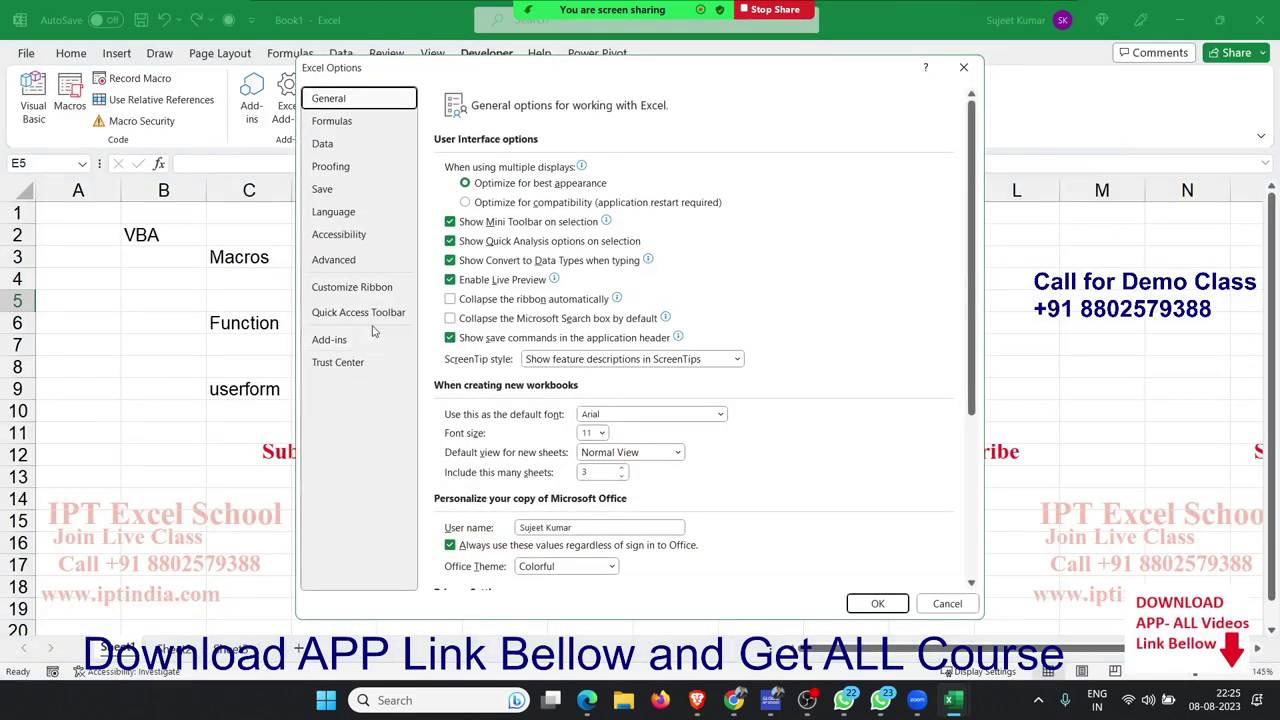
click(355, 288)
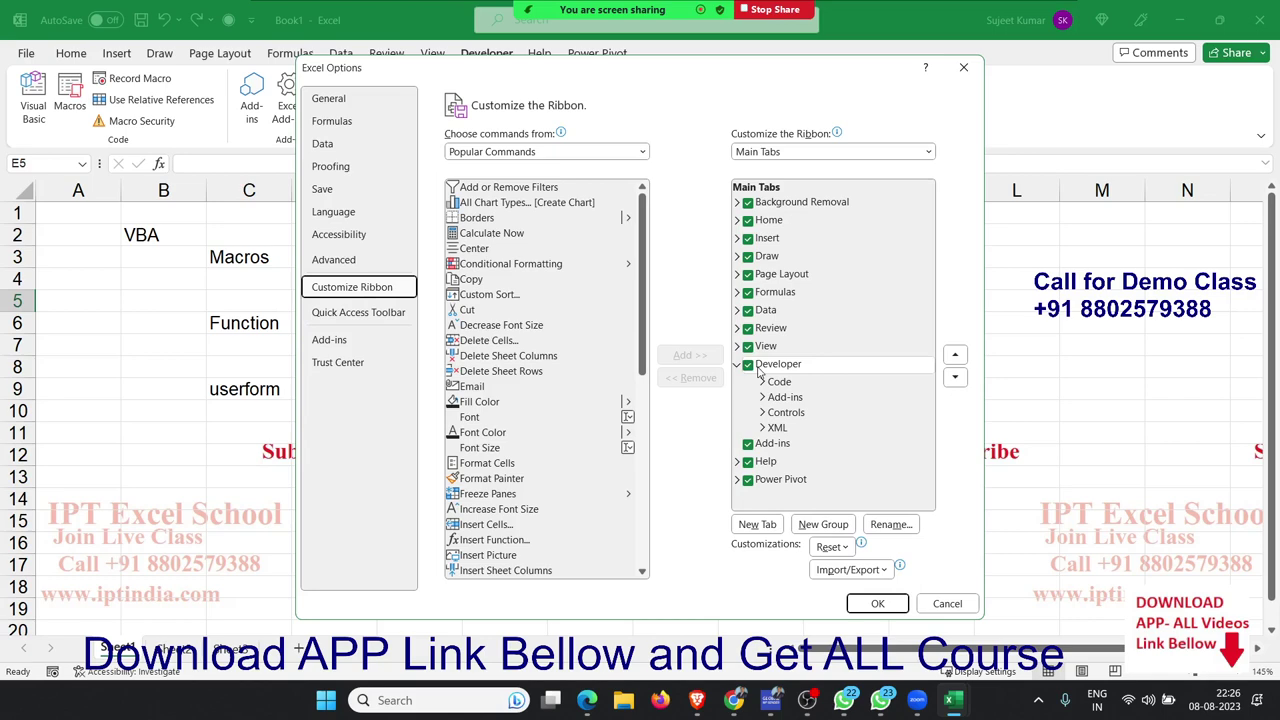
click(950, 605)
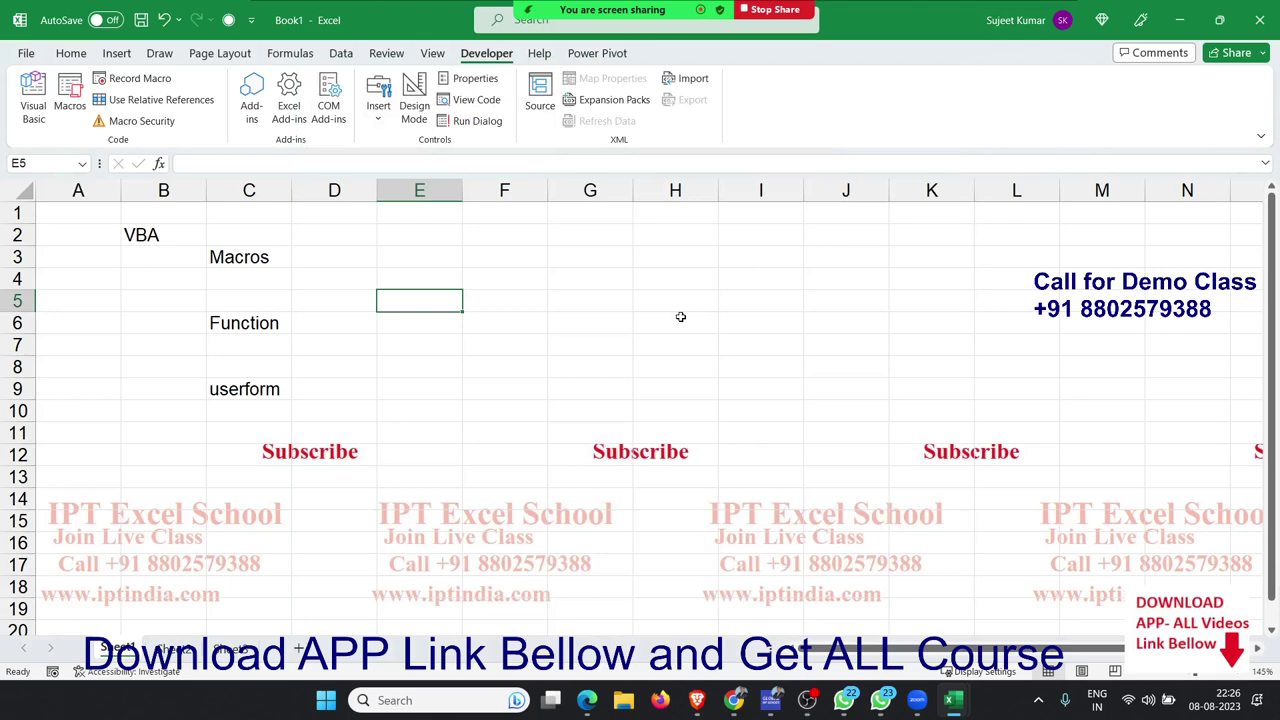
click(125, 121)
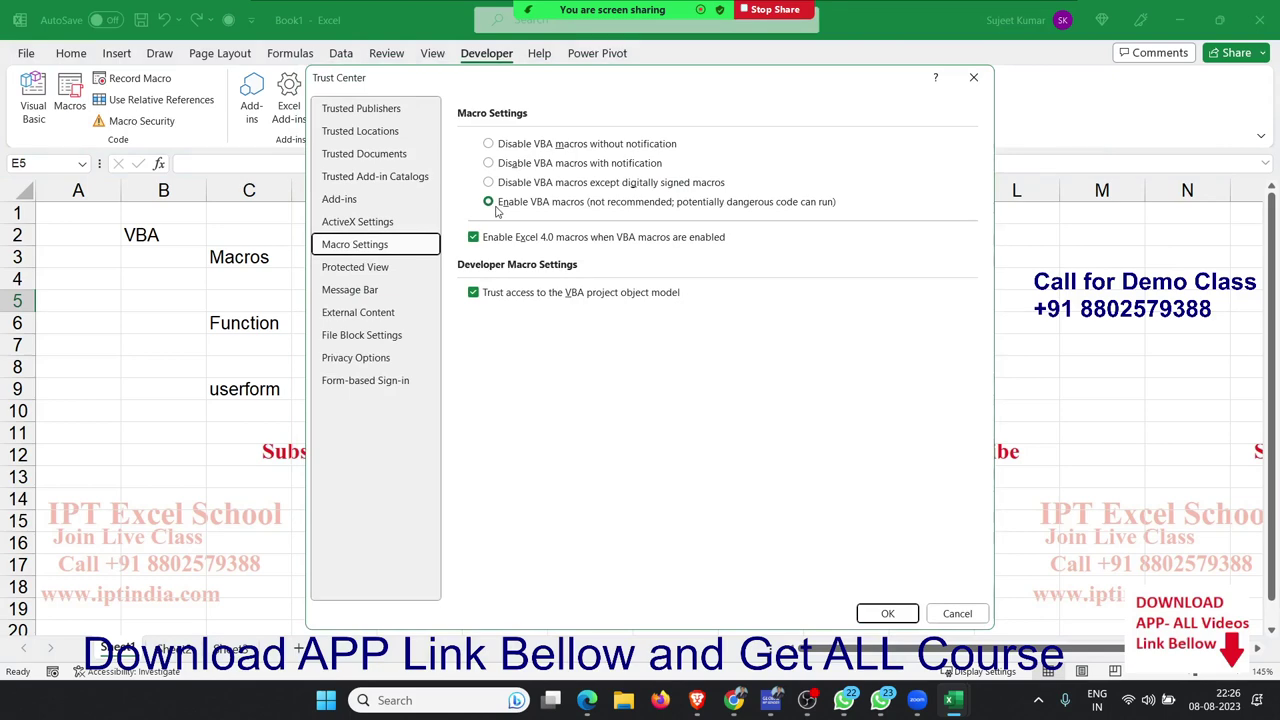
key(Return)
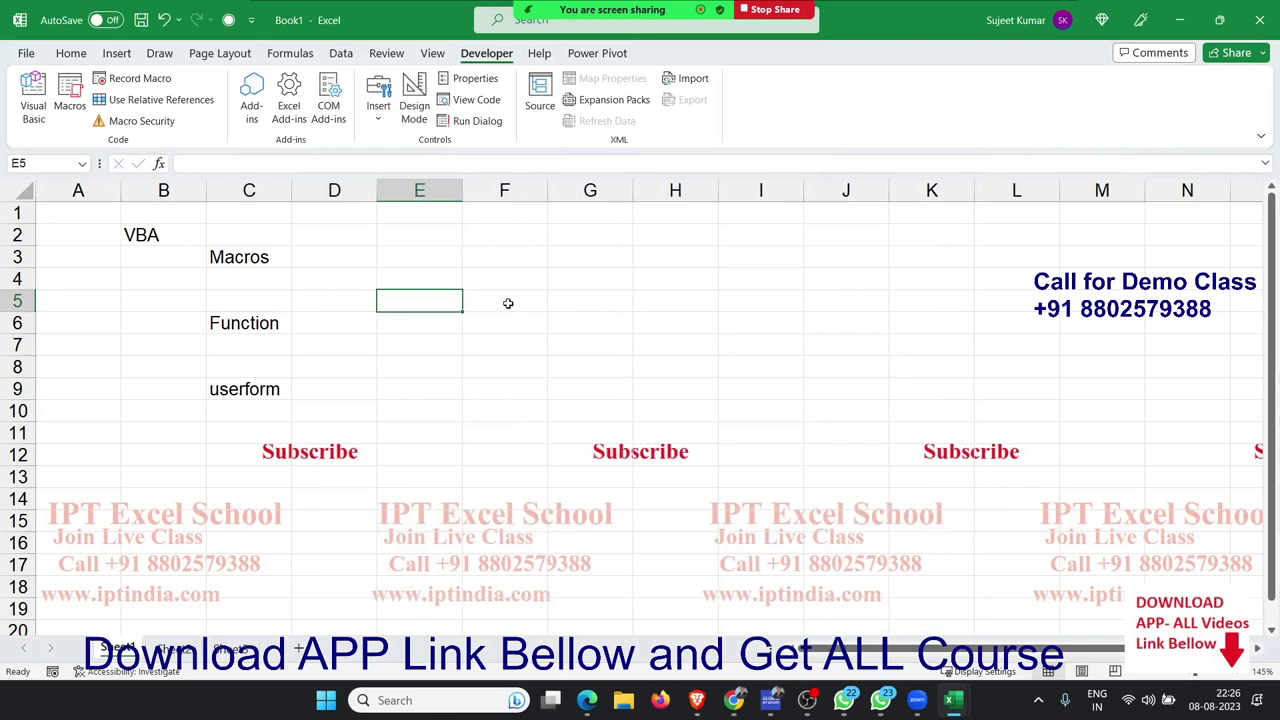
Enter .xlsx in E3 and Data in F3
click(420, 259)
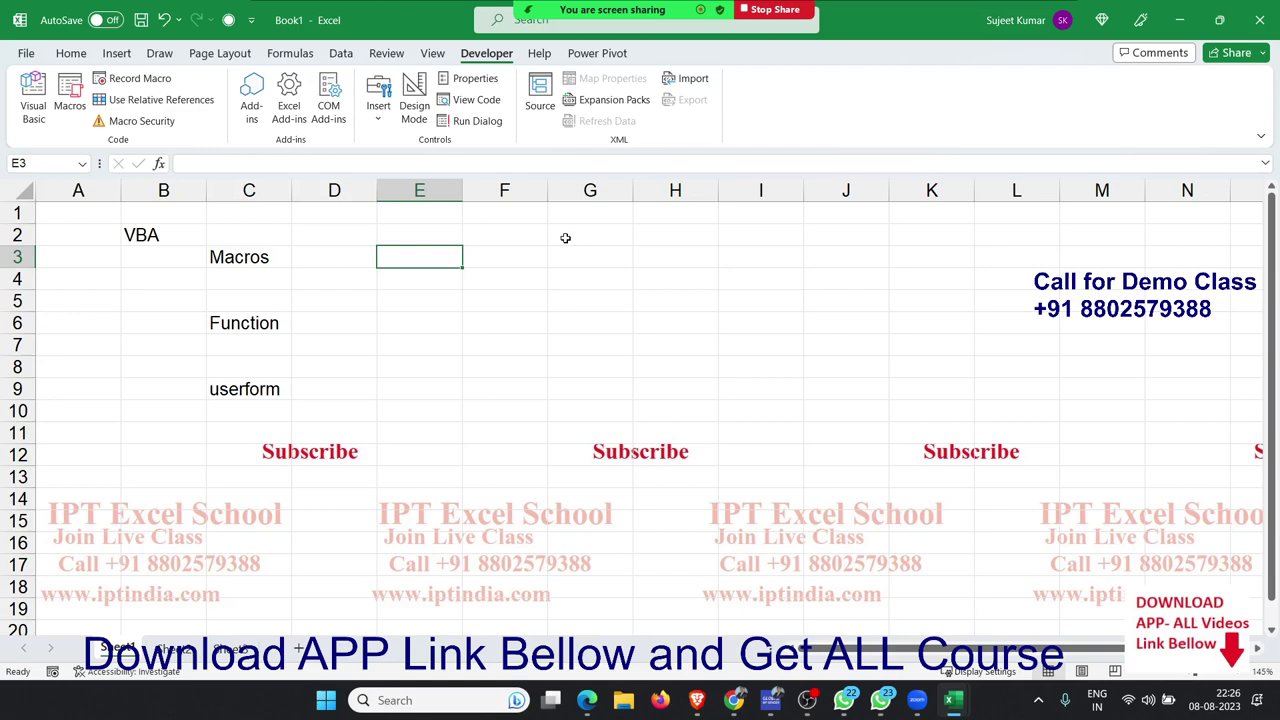
text(.x)
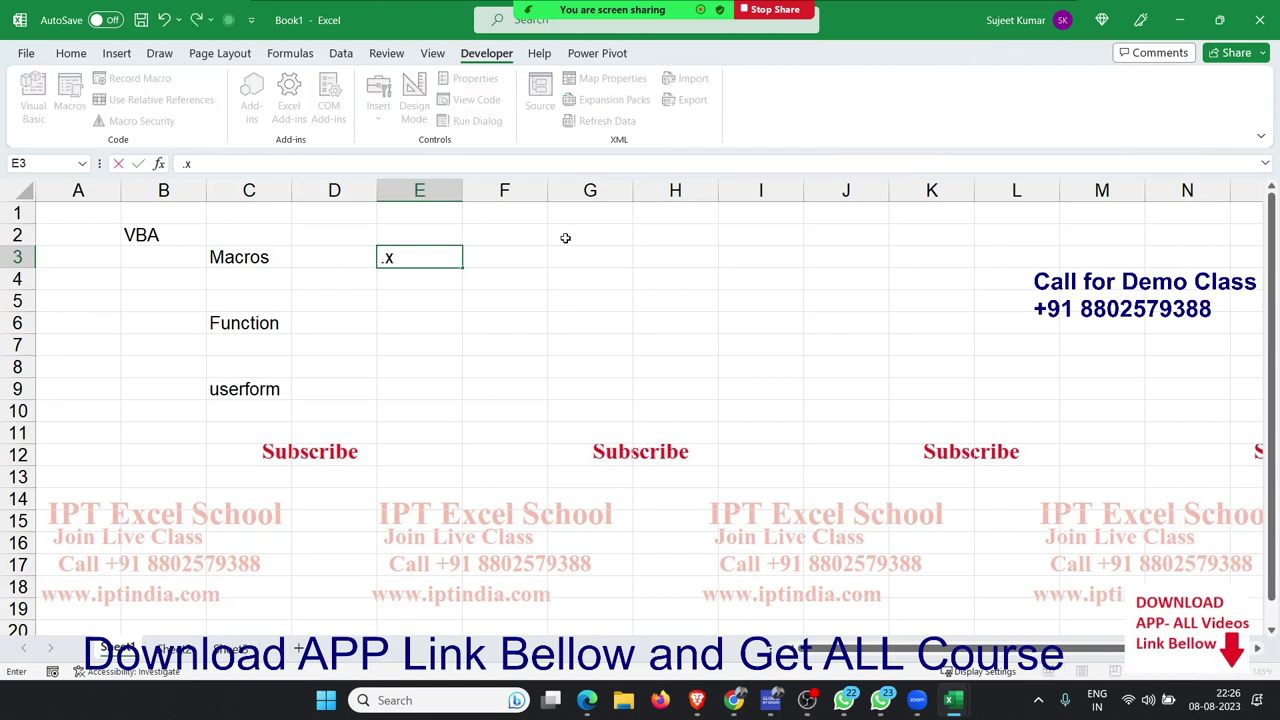
text(lsx)
key(Return)
key(Up)
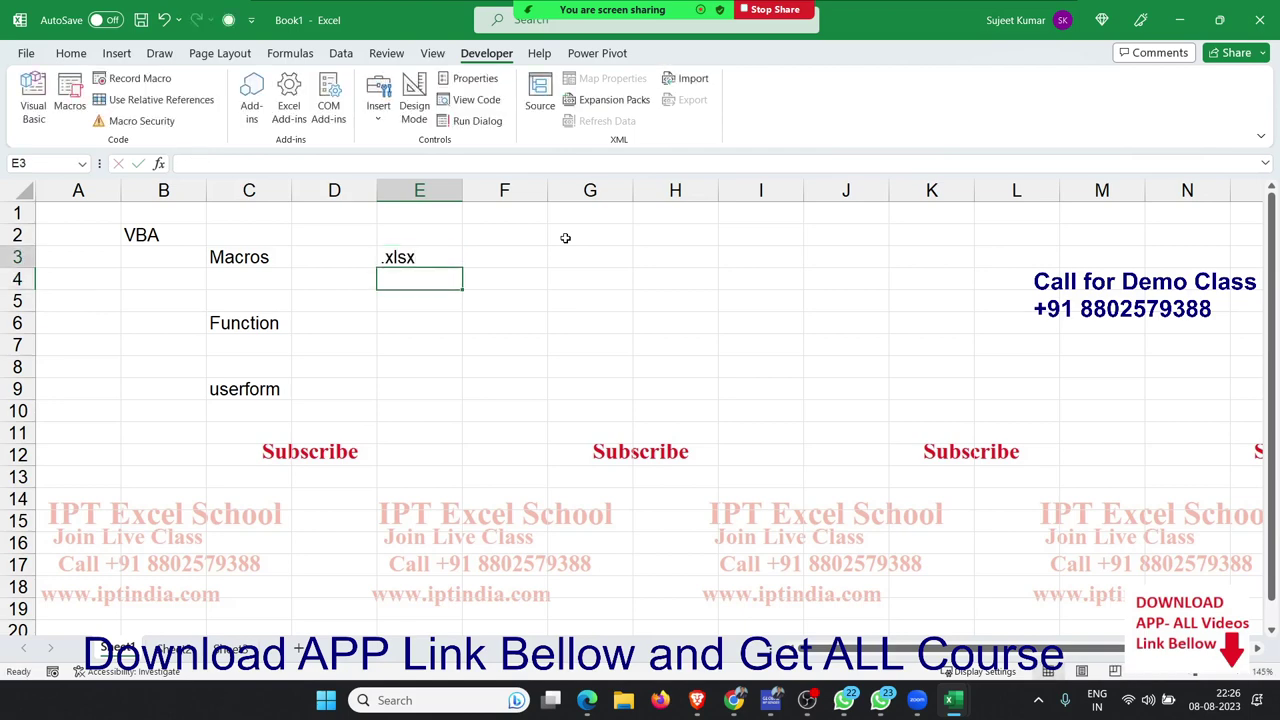
key(Right)
text(Data)
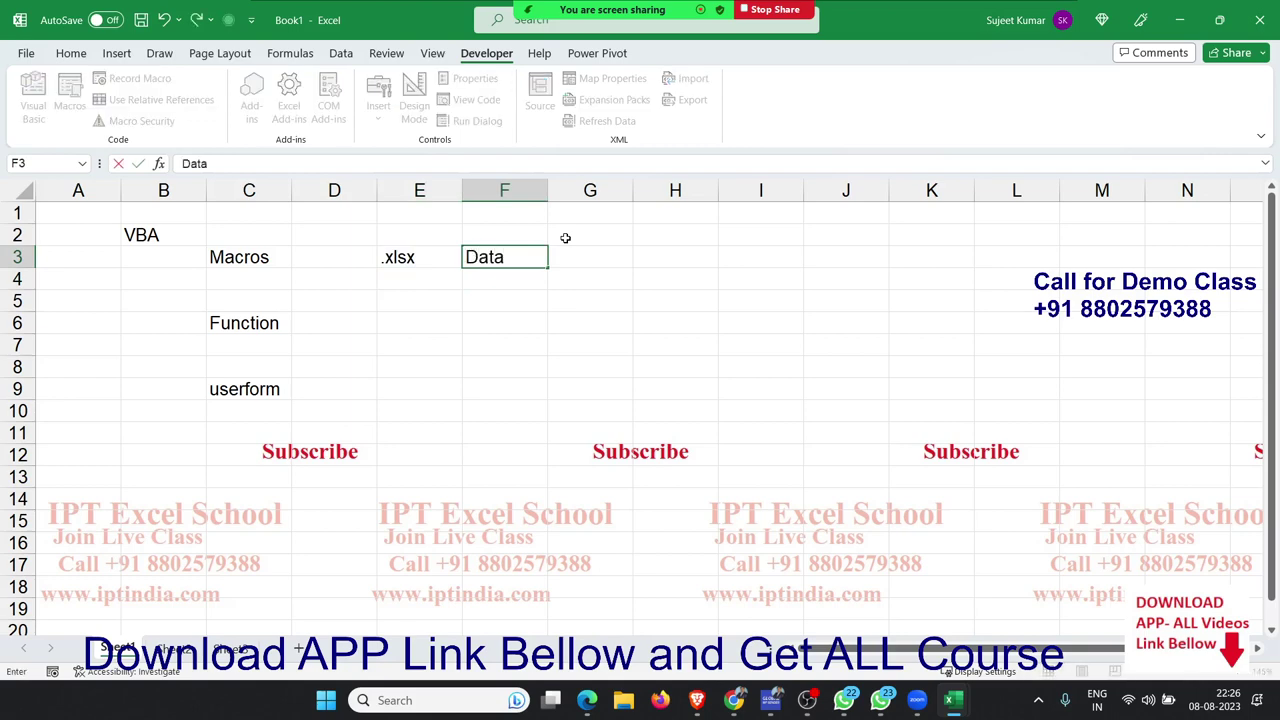
key(Return)
key(Left)
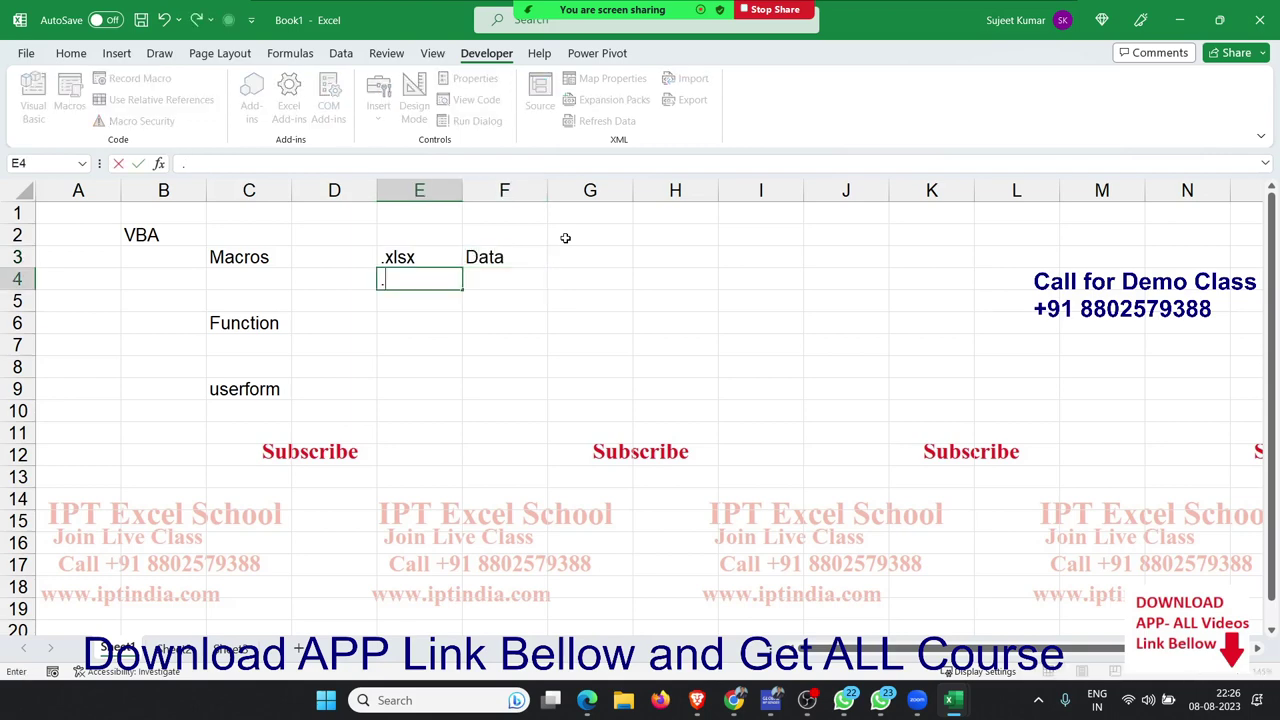
Fill row 4 with .xlsm in E4, Data in F4 and Code in G4
text(.xlsx)
key(BackSpace)
text(m)
key(Right)
text(D)
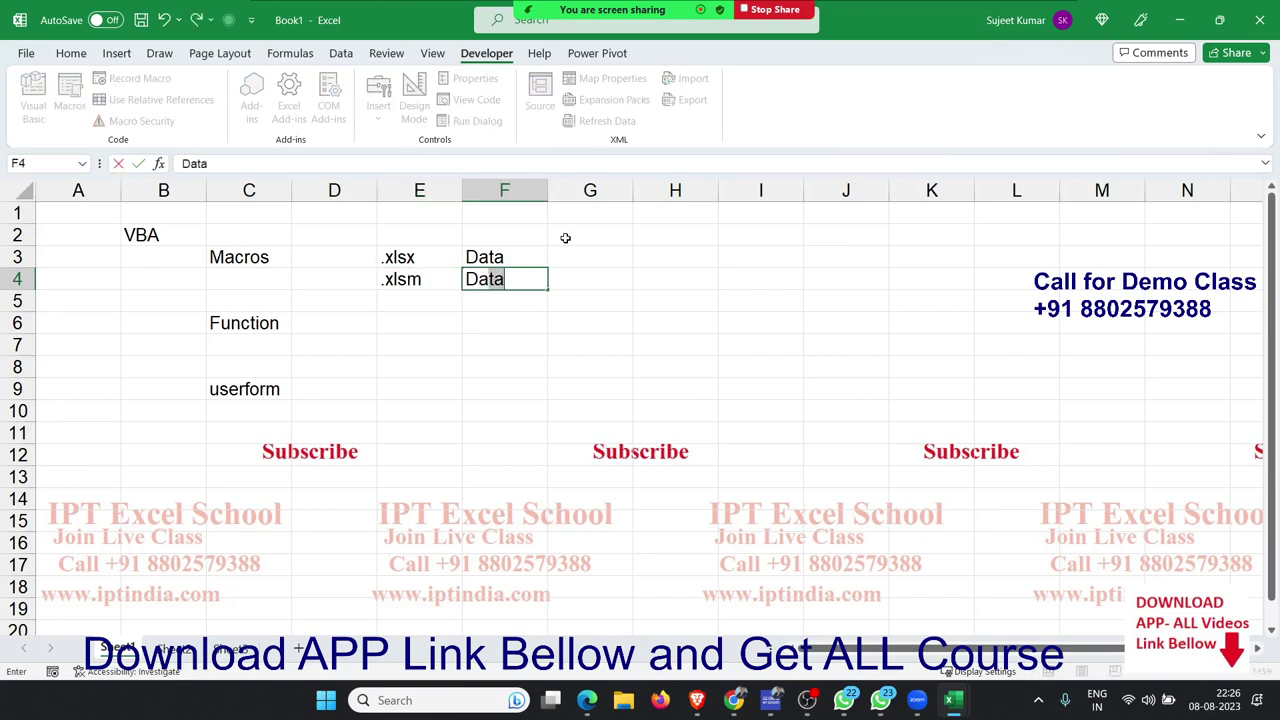
key(Right)
text(MAc)
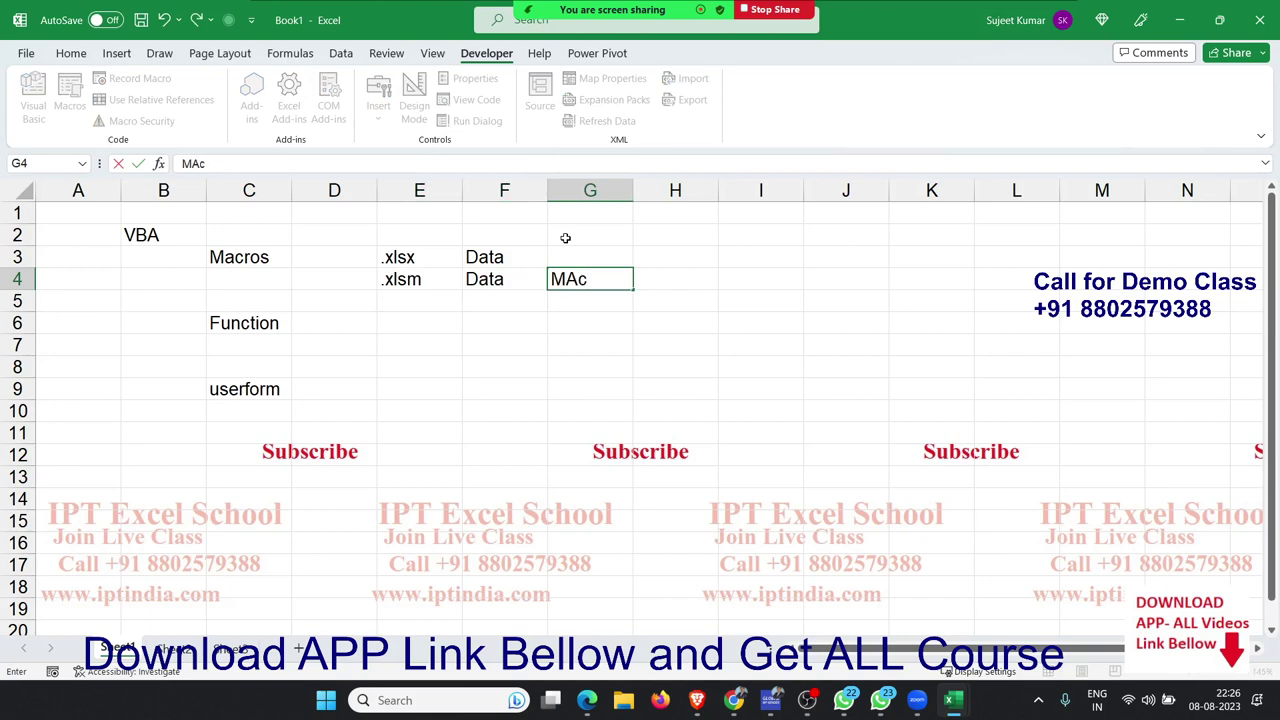
text(ros)
key(BackSpace)
key(BackSpace)
key(BackSpace)
key(BackSpace)
key(BackSpace)
key(BackSpace)
text(Code)
key(Return)
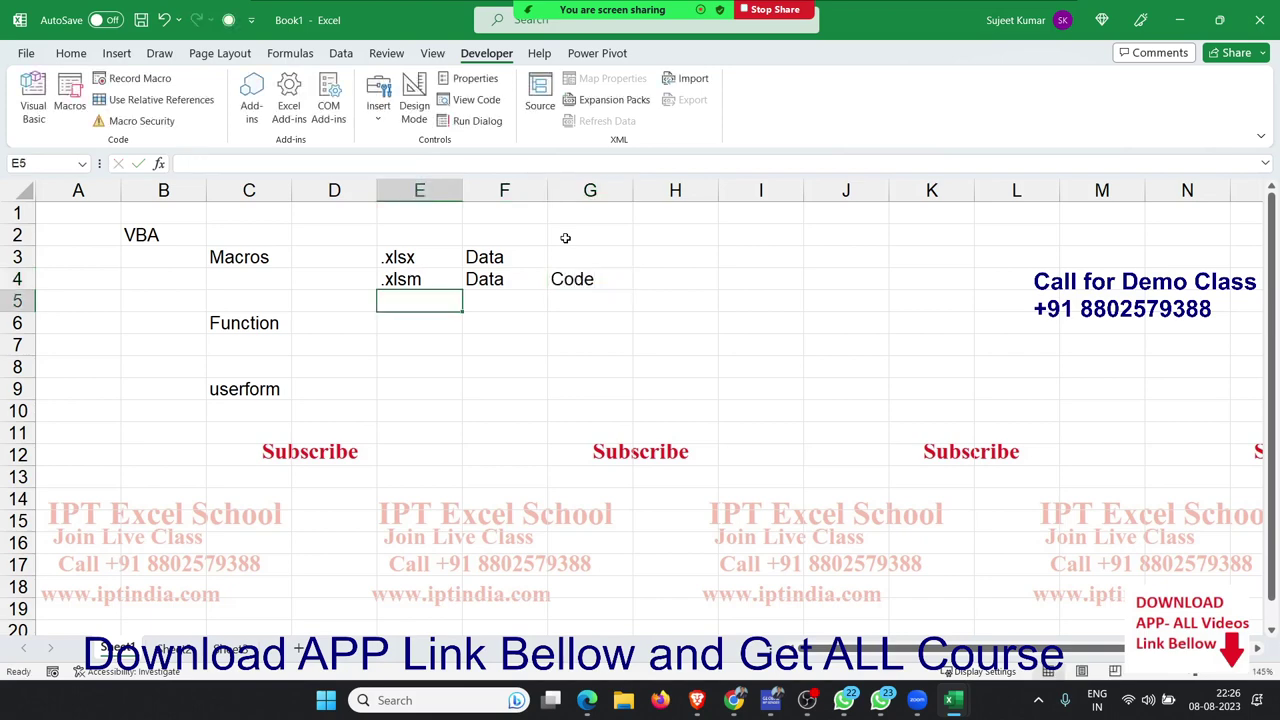
key(Up)
key(Tab)
key(Return)
Enter .xlsa in E5 and Code in G5, then select E4
text(.xls)
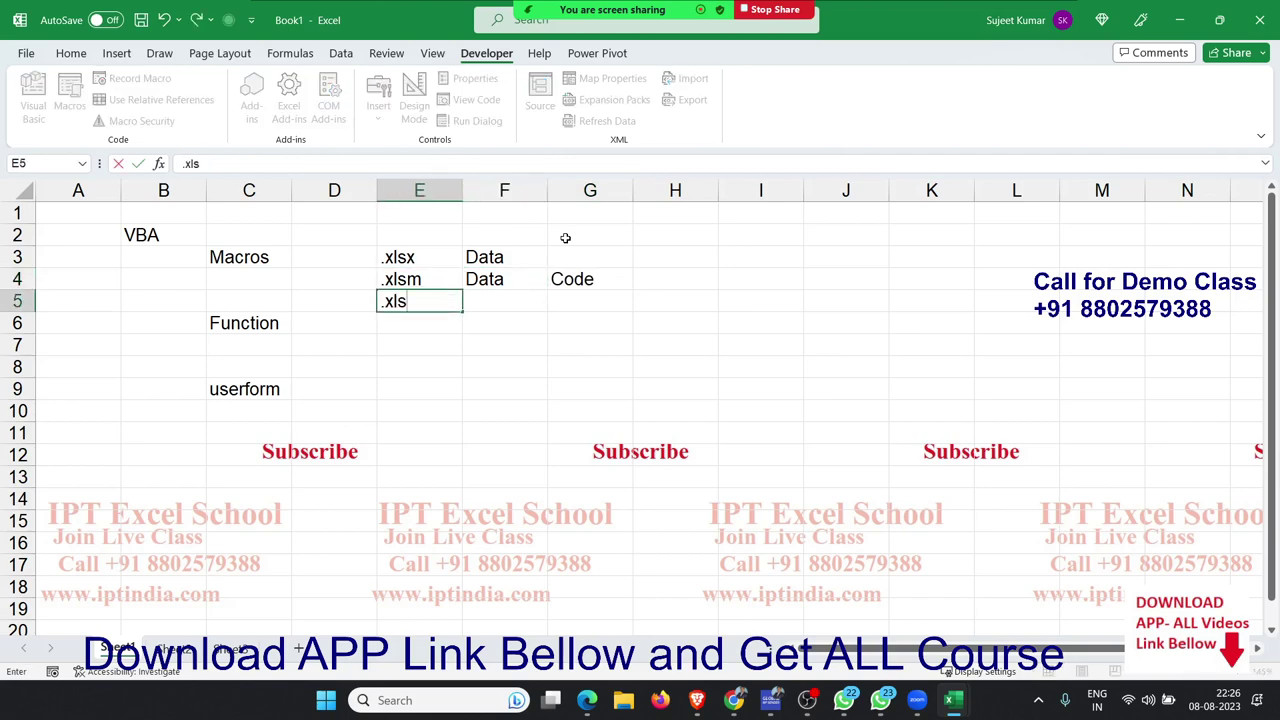
text(a)
key(Tab)
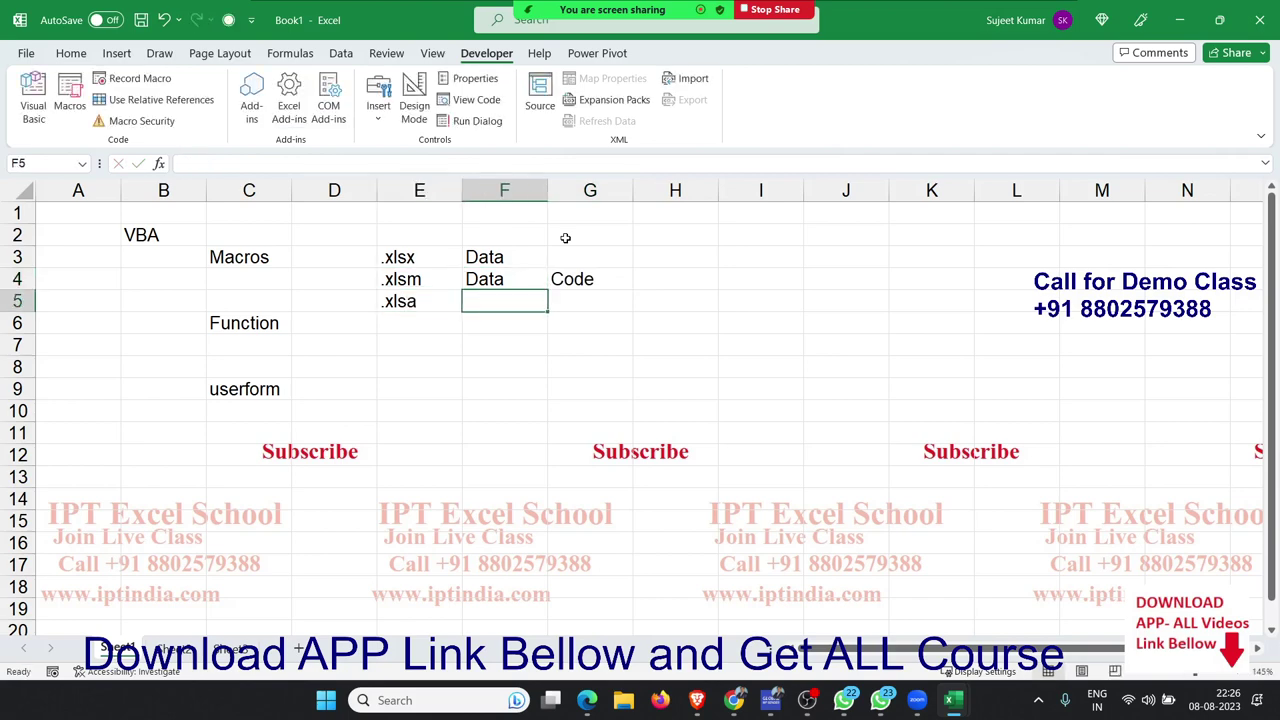
key(Tab)
text(C)
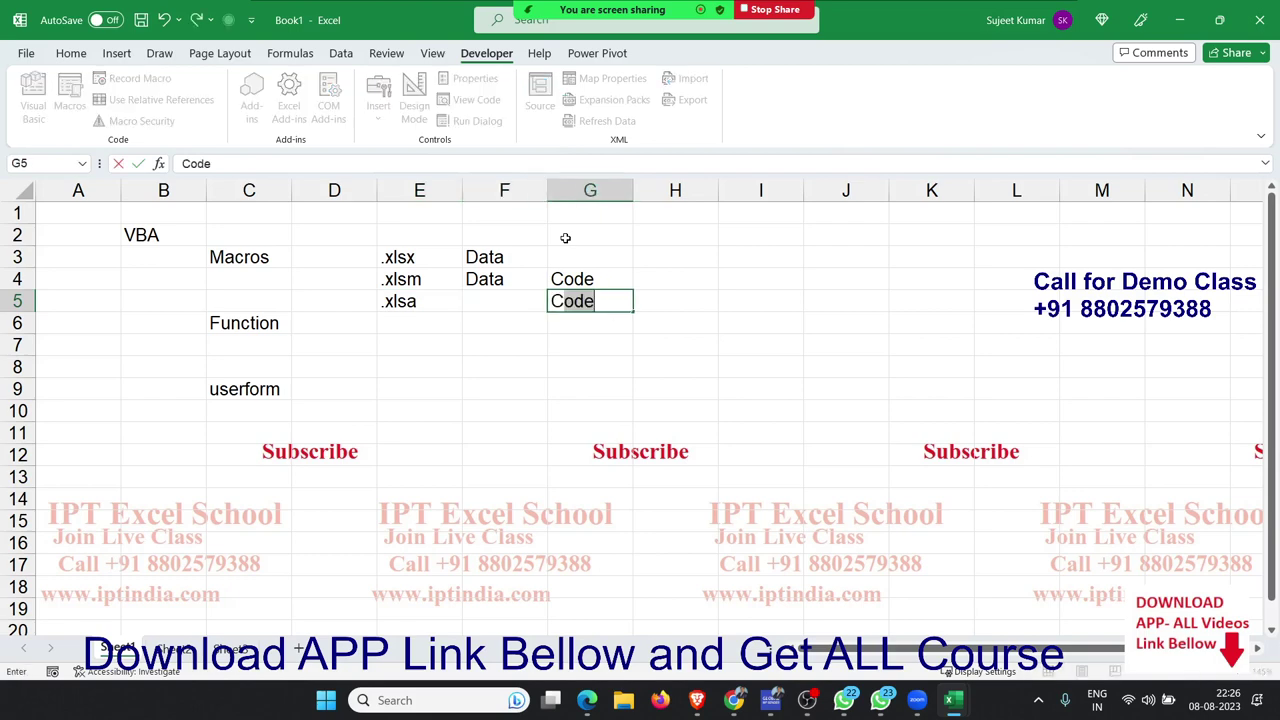
text(od)
key(Down)
key(Up)
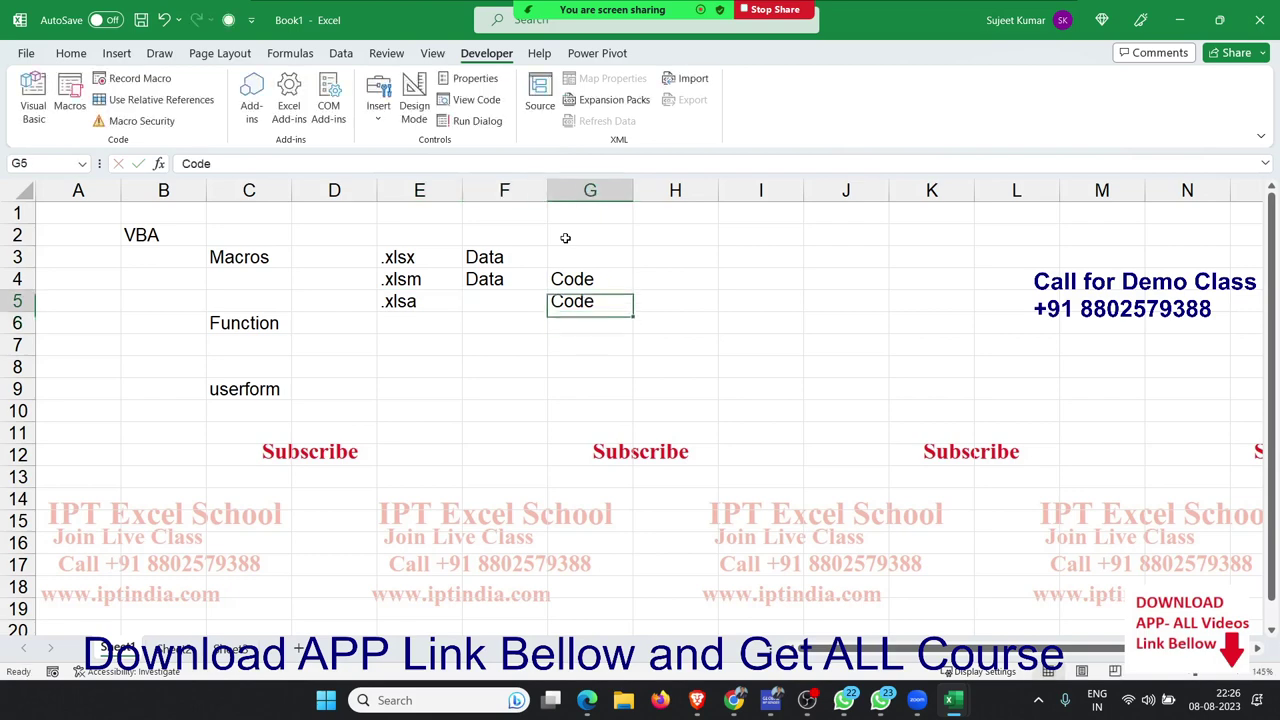
key(Left)
key(Left)
key(Left)
key(Up)
key(Right)
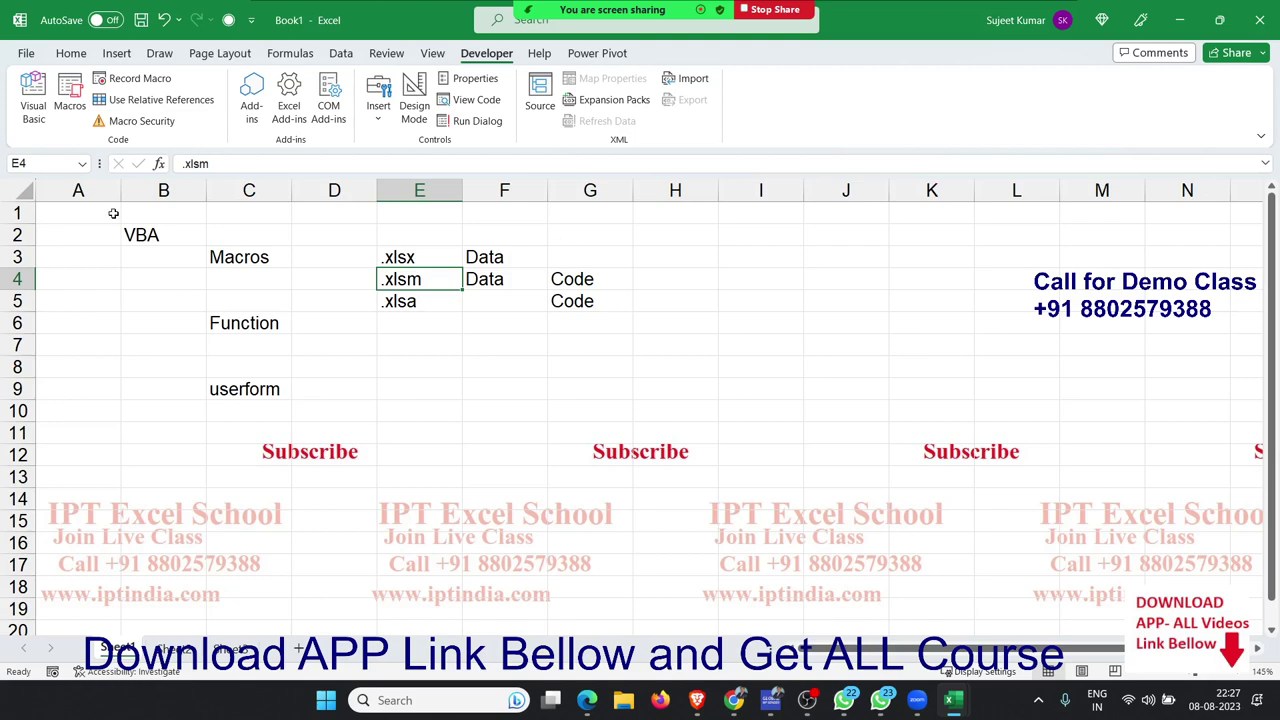
Check Macro Security without changes, then start saving Book1 and show the file-type list
click(128, 124)
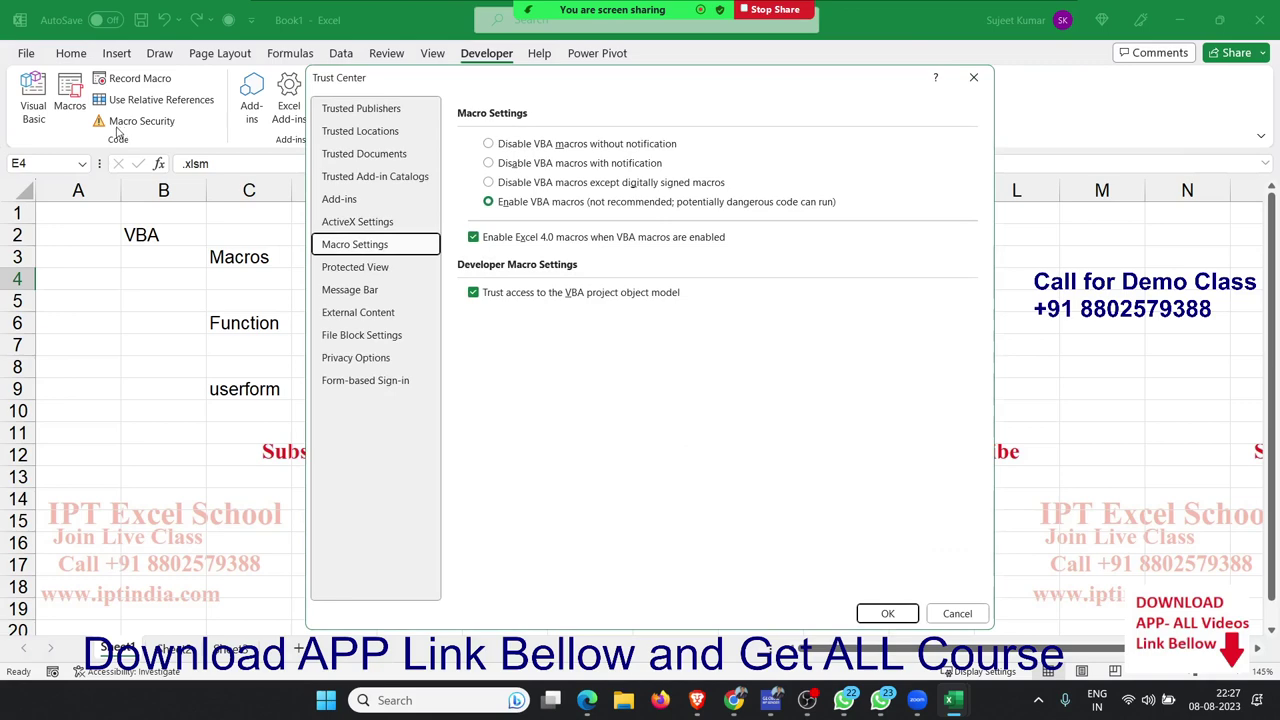
click(958, 612)
click(766, 506)
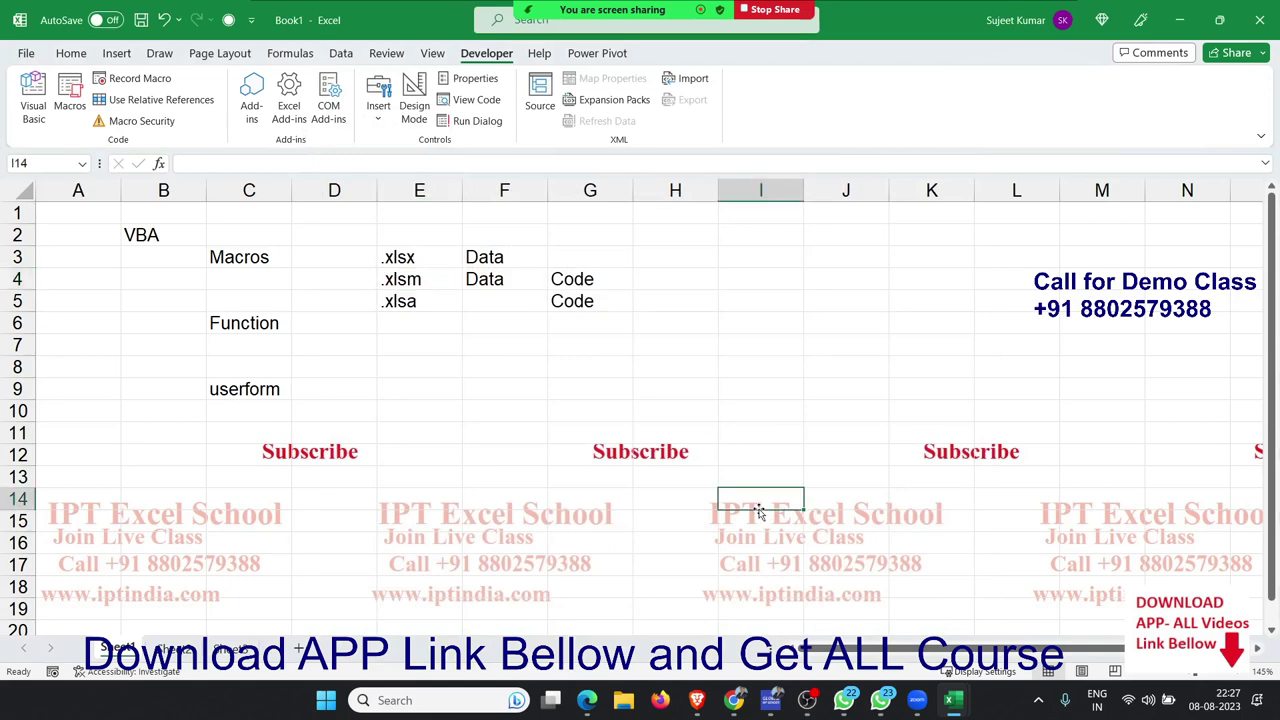
click(141, 20)
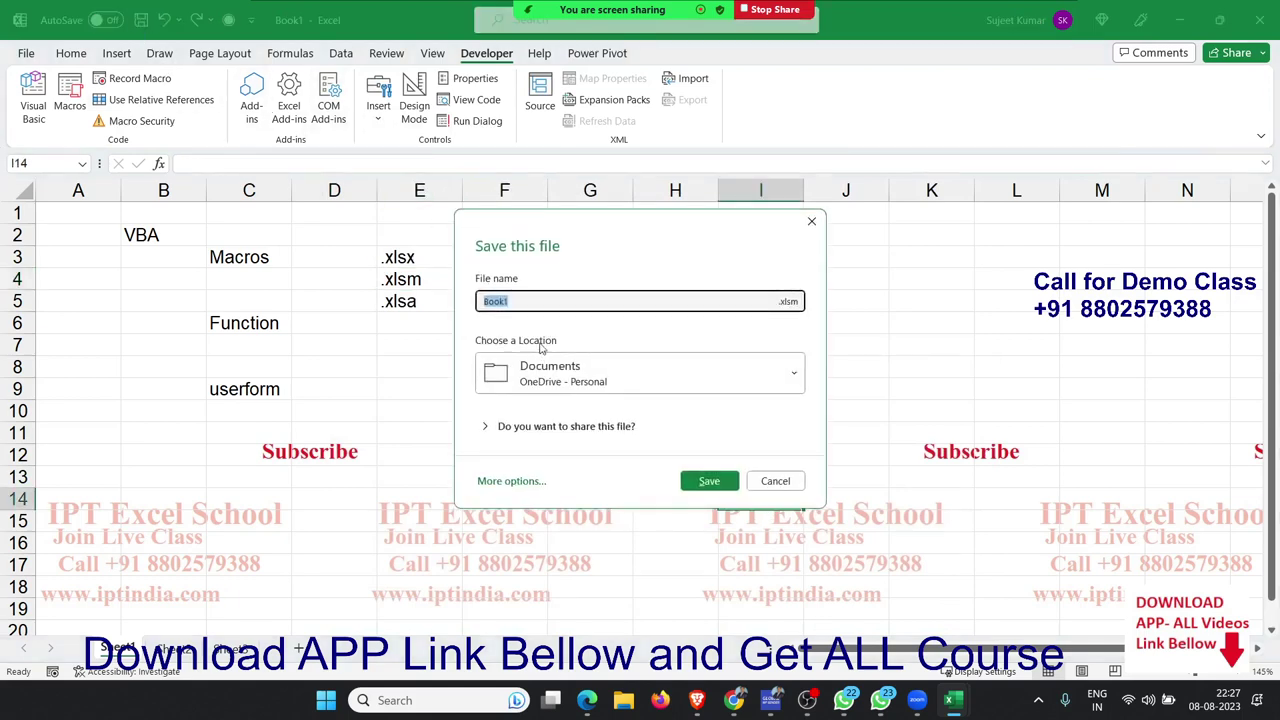
click(799, 306)
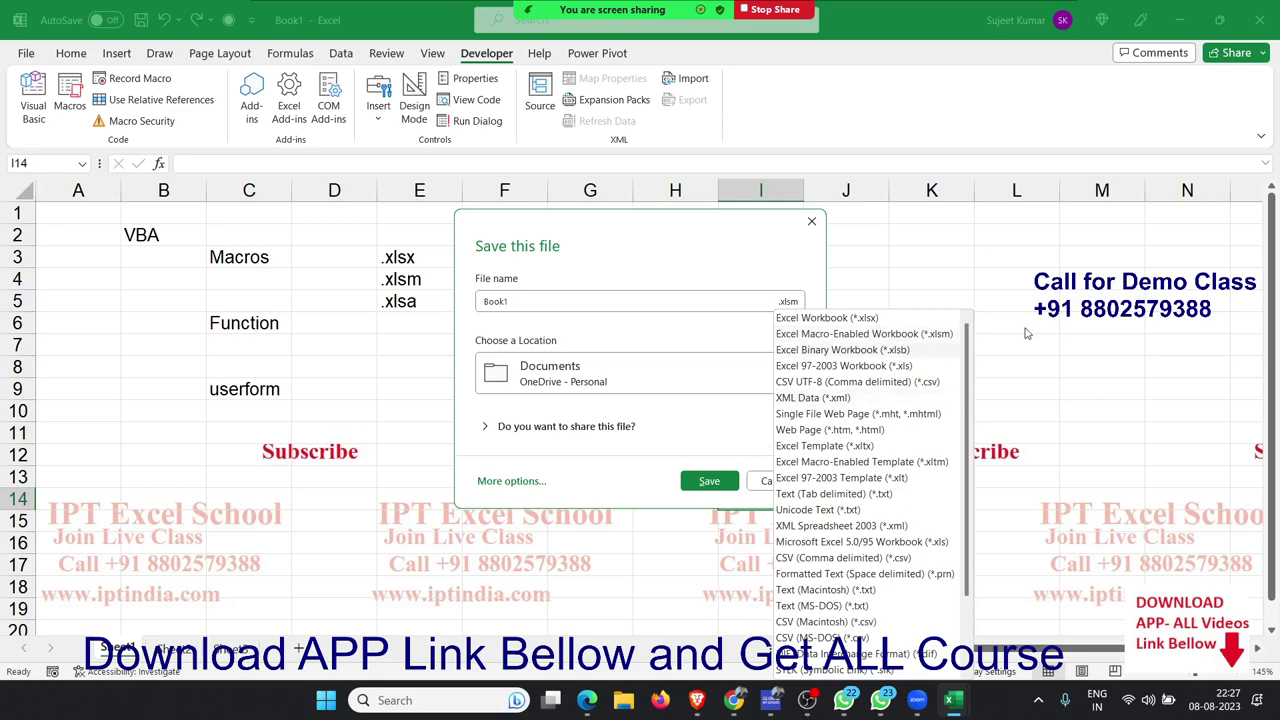
Review the file types keeping .xlsm, then close the Save dialog without saving
key(Escape)
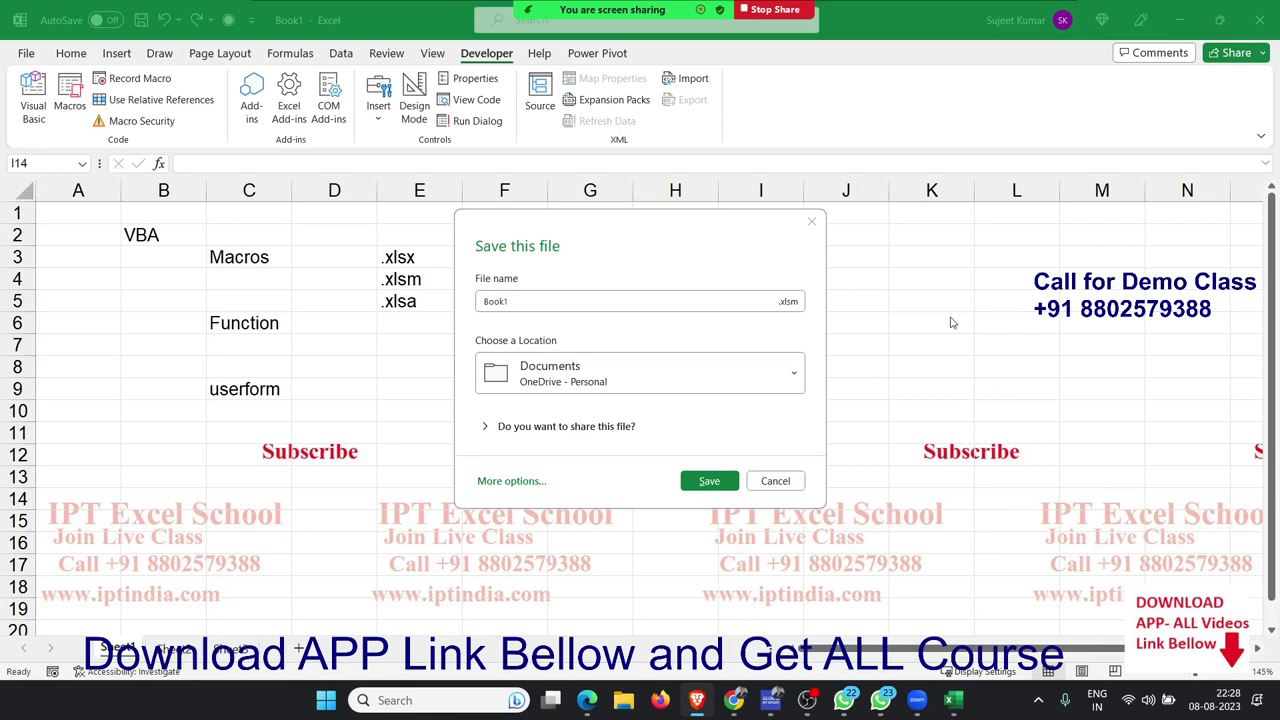
click(797, 304)
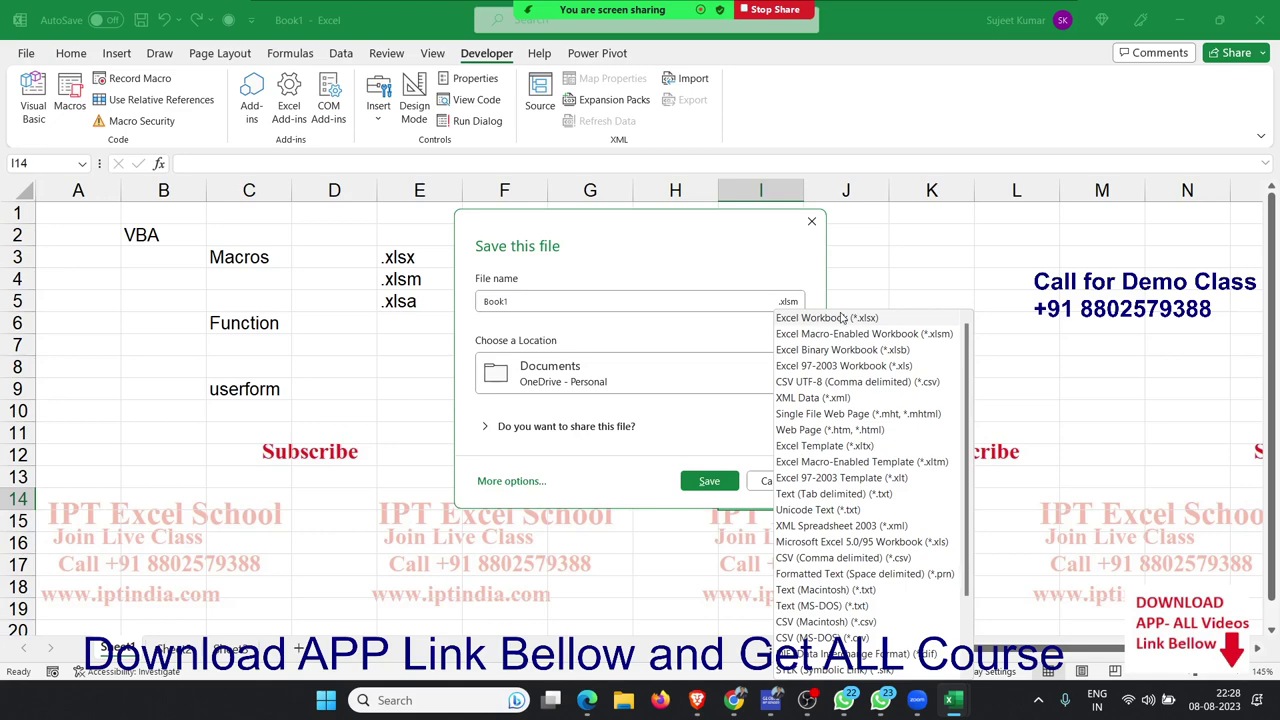
click(775, 255)
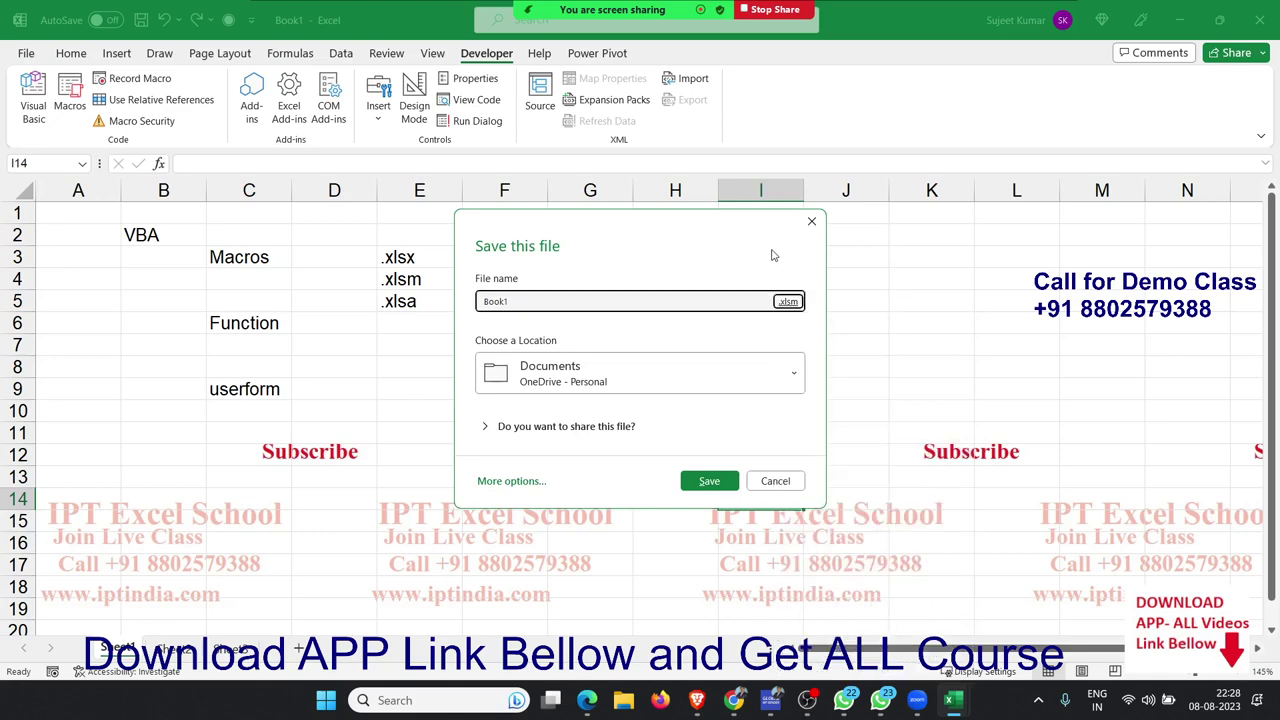
click(806, 226)
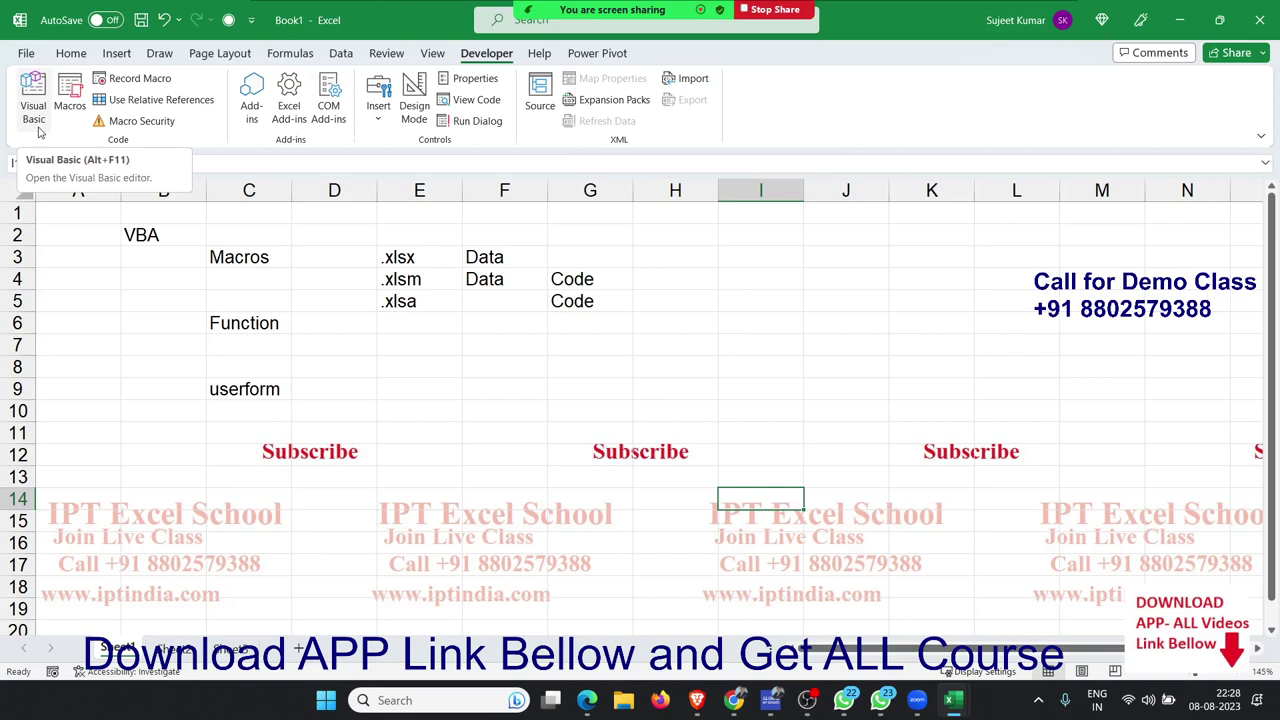
Open and close the Visual Basic editor, then close Book1 choosing Don't Save
click(40, 133)
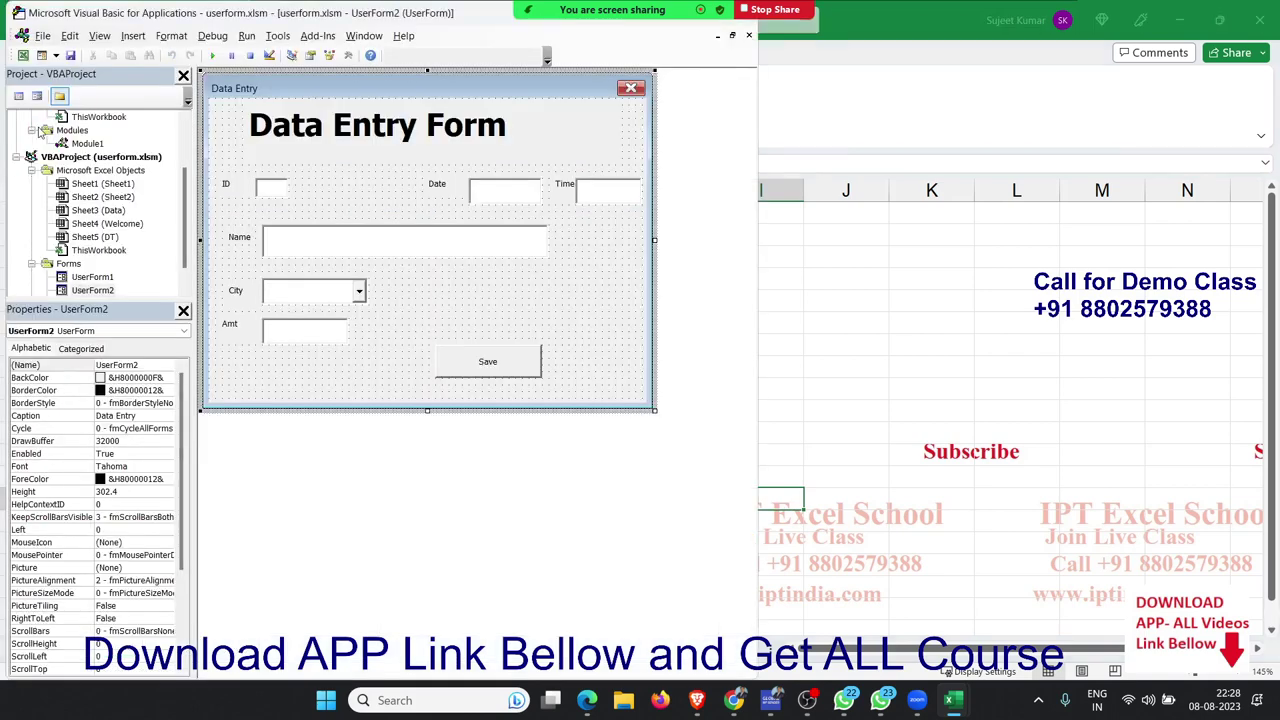
double_click(202, 13)
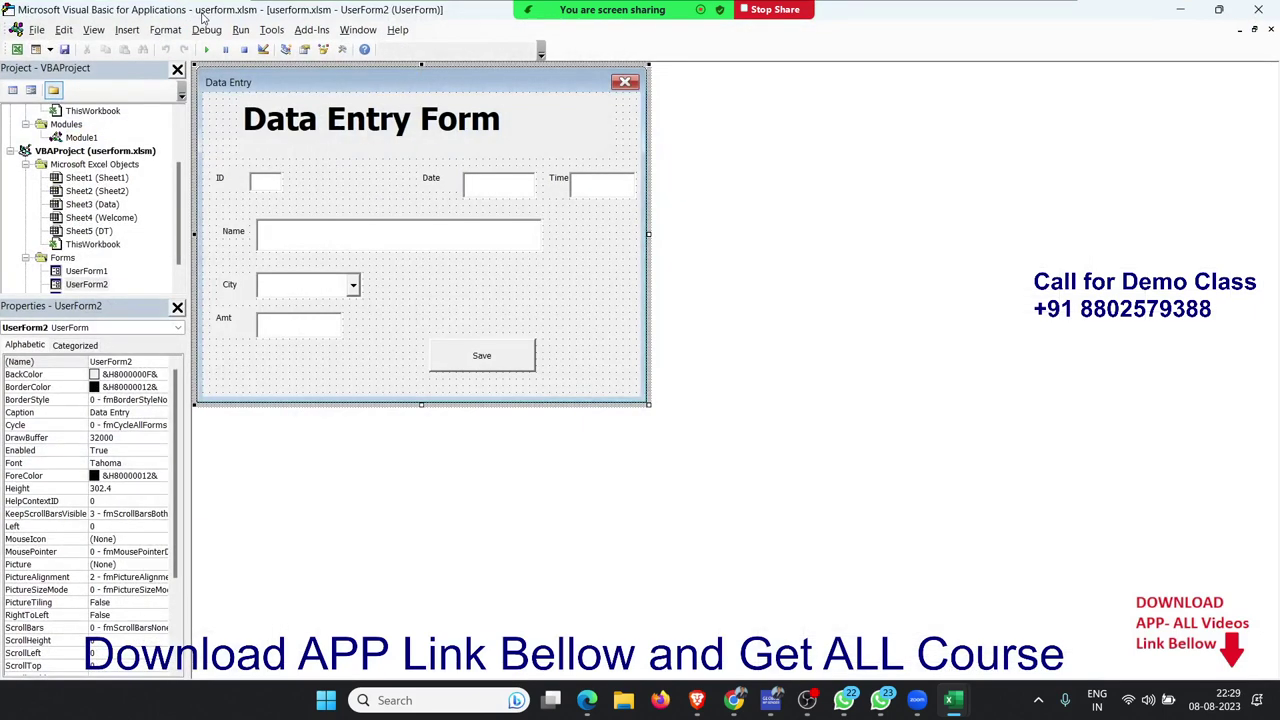
click(96, 164)
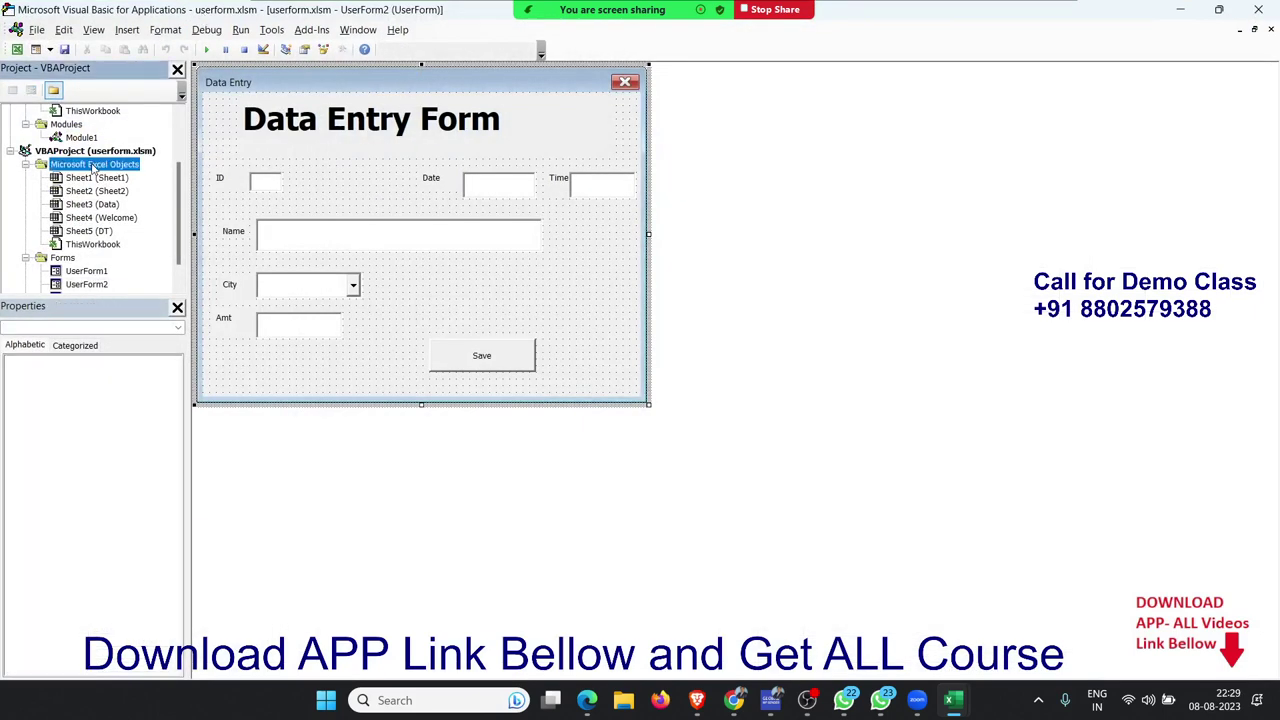
click(1220, 9)
click(1258, 9)
click(1255, 18)
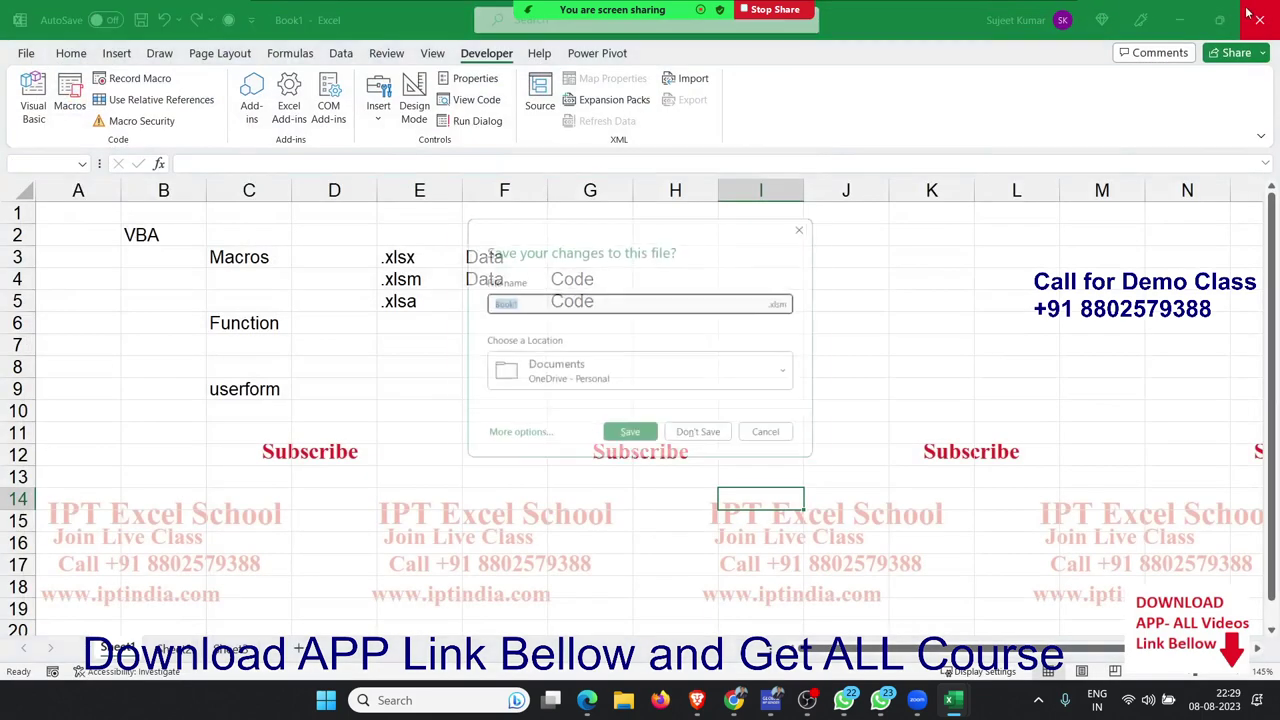
click(680, 436)
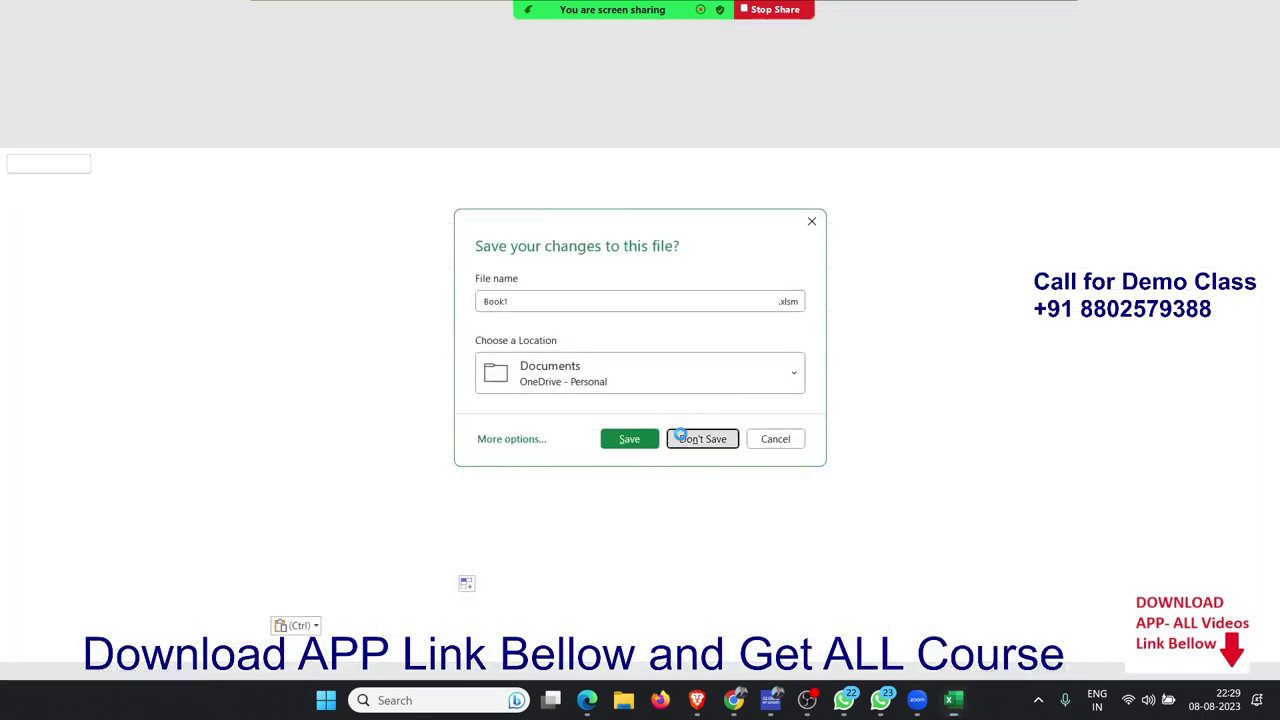
Close the remaining Excel window, relaunch Excel from Start search, and create a blank workbook
click(1262, 22)
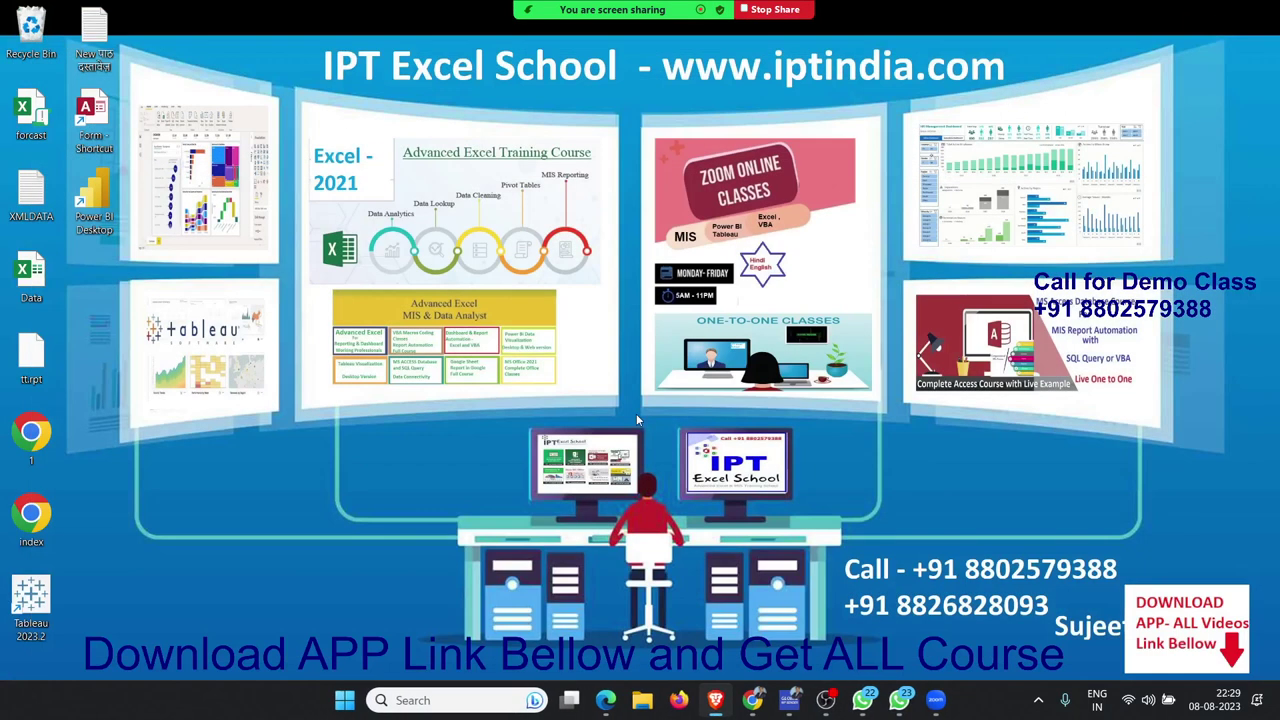
key(super)
text(e)
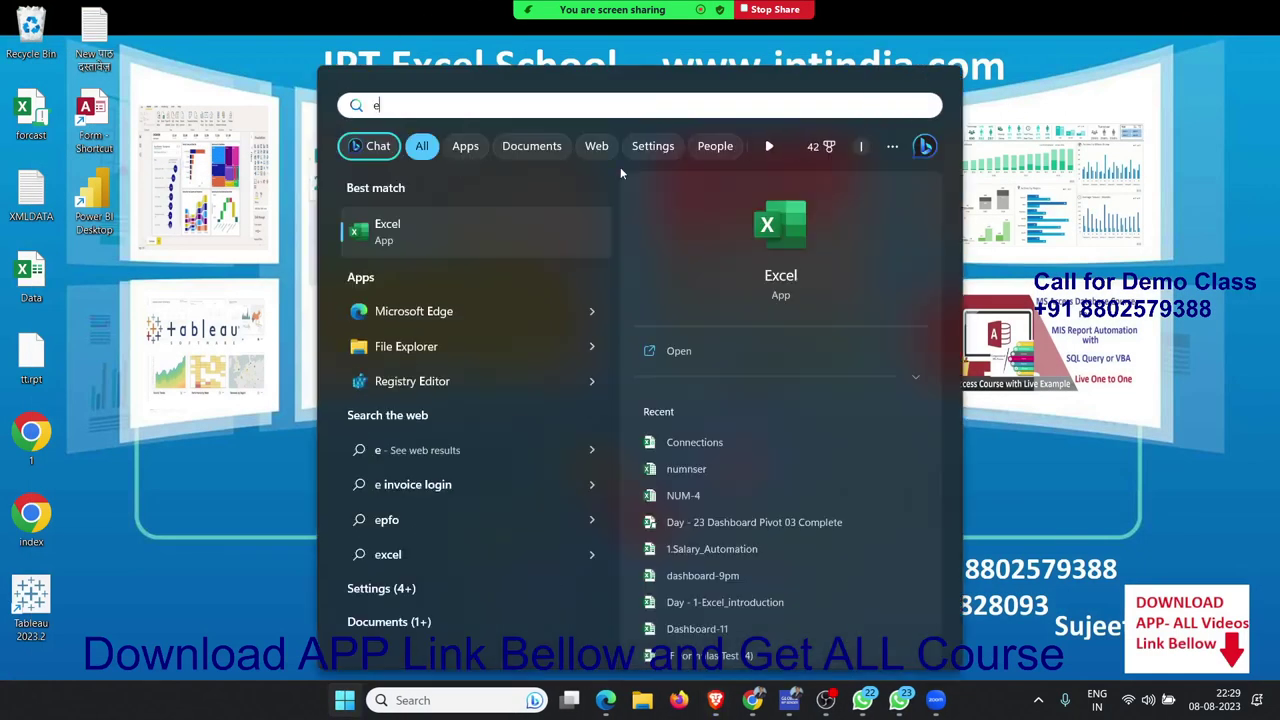
key(Return)
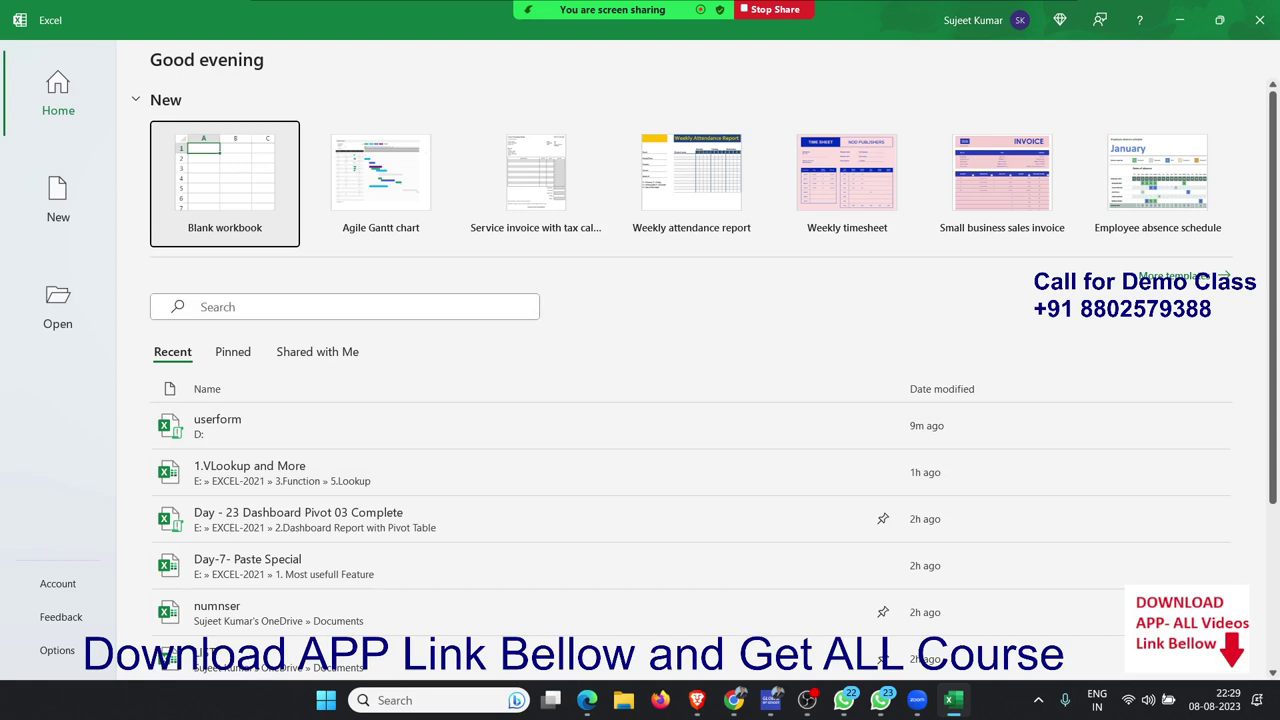
click(697, 700)
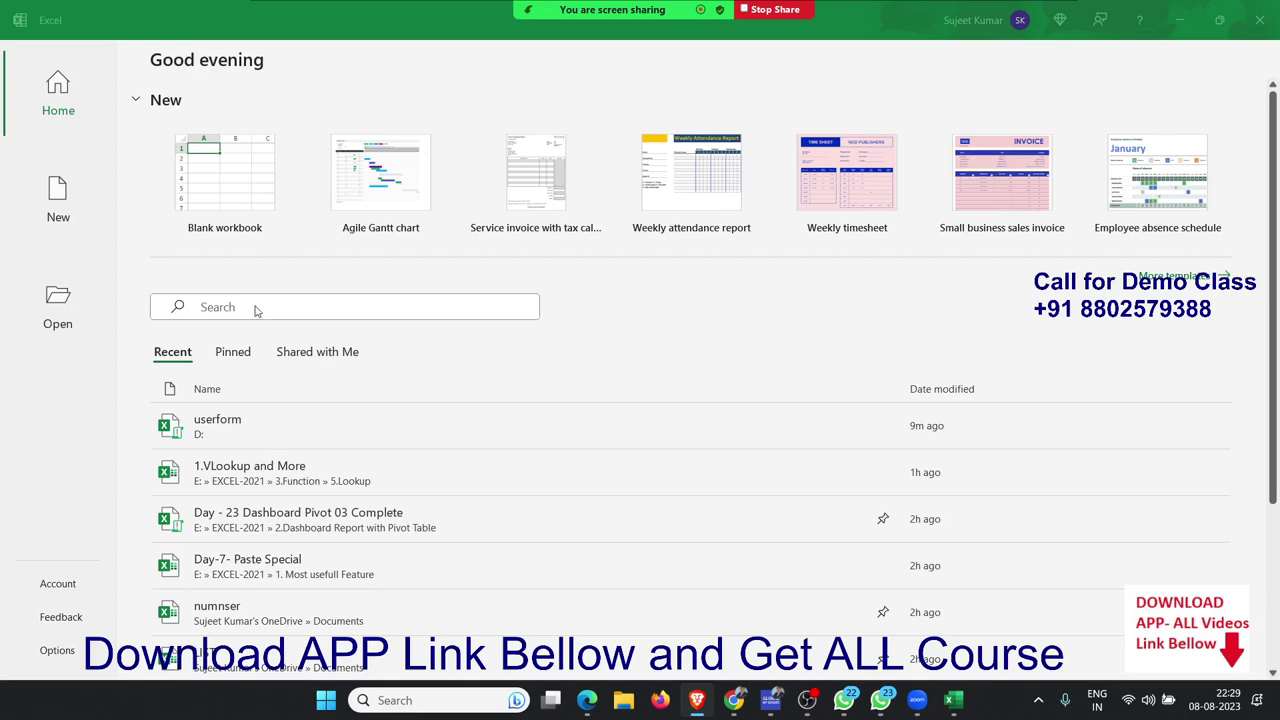
click(231, 205)
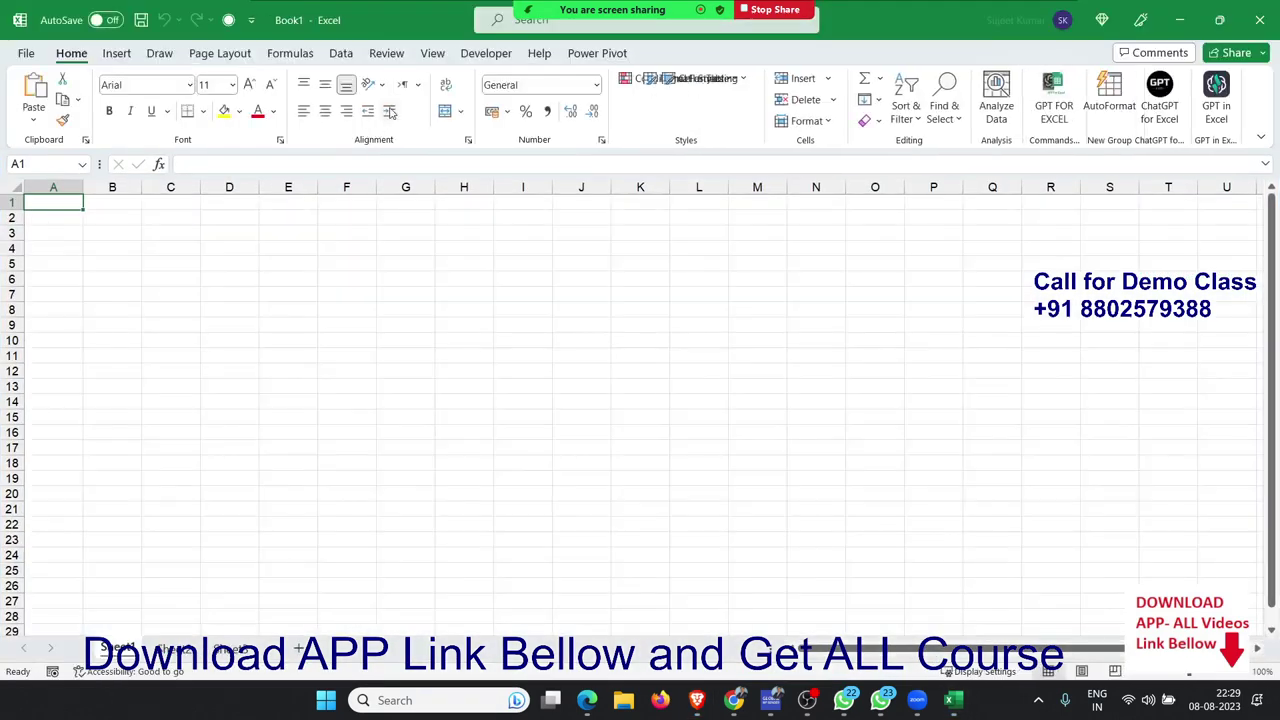
Open the Visual Basic editor from the Developer tab for the new Book1
click(489, 52)
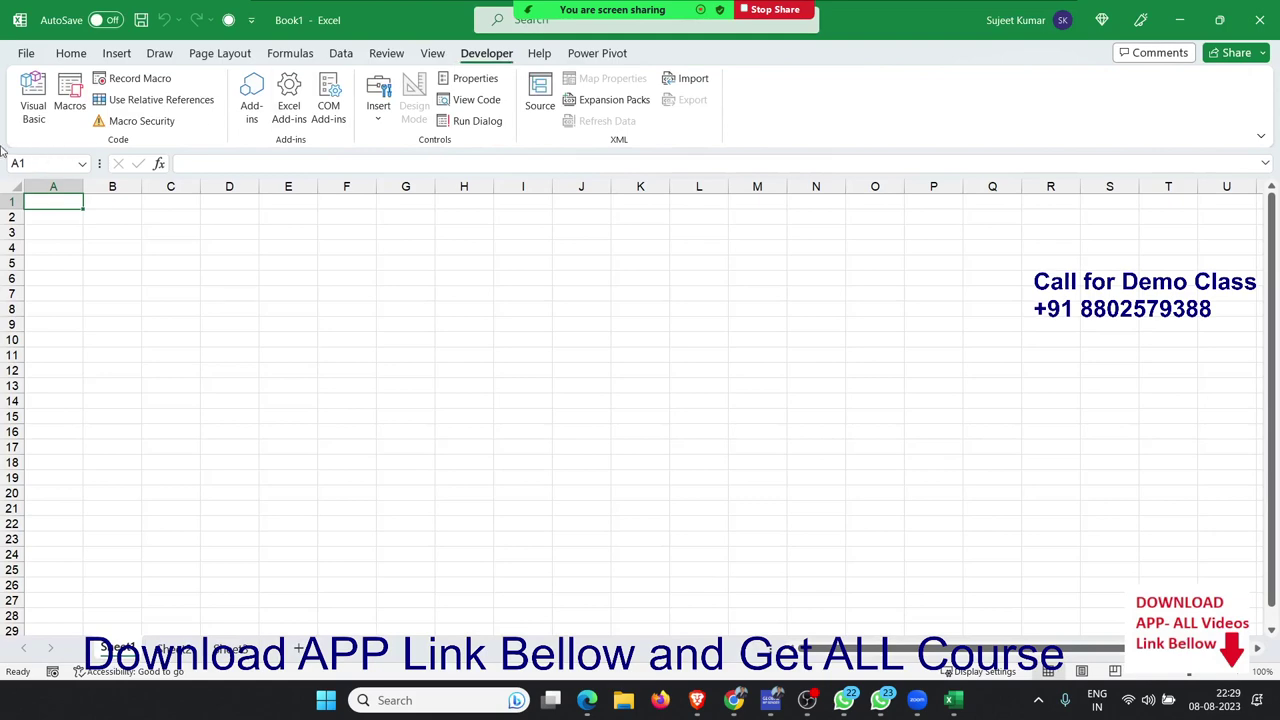
click(33, 105)
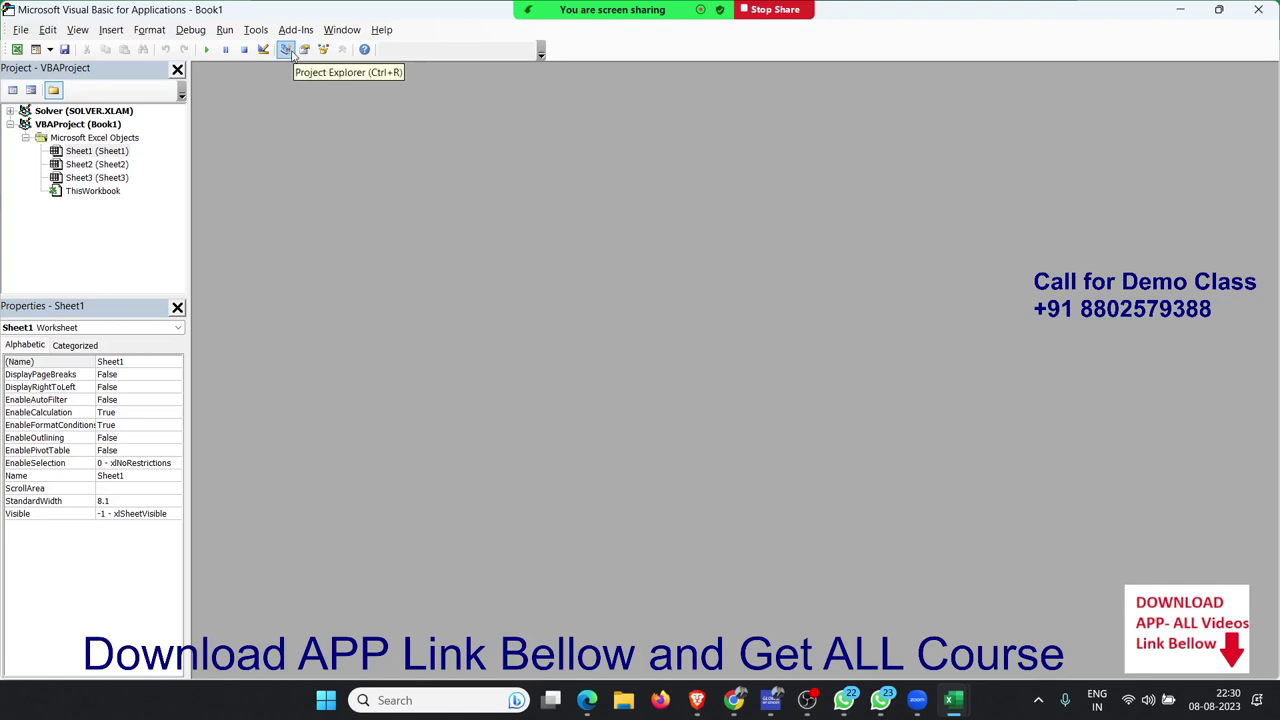
Open the code windows of Sheet1, Sheet2 and Sheet3 from the Project Explorer
click(72, 30)
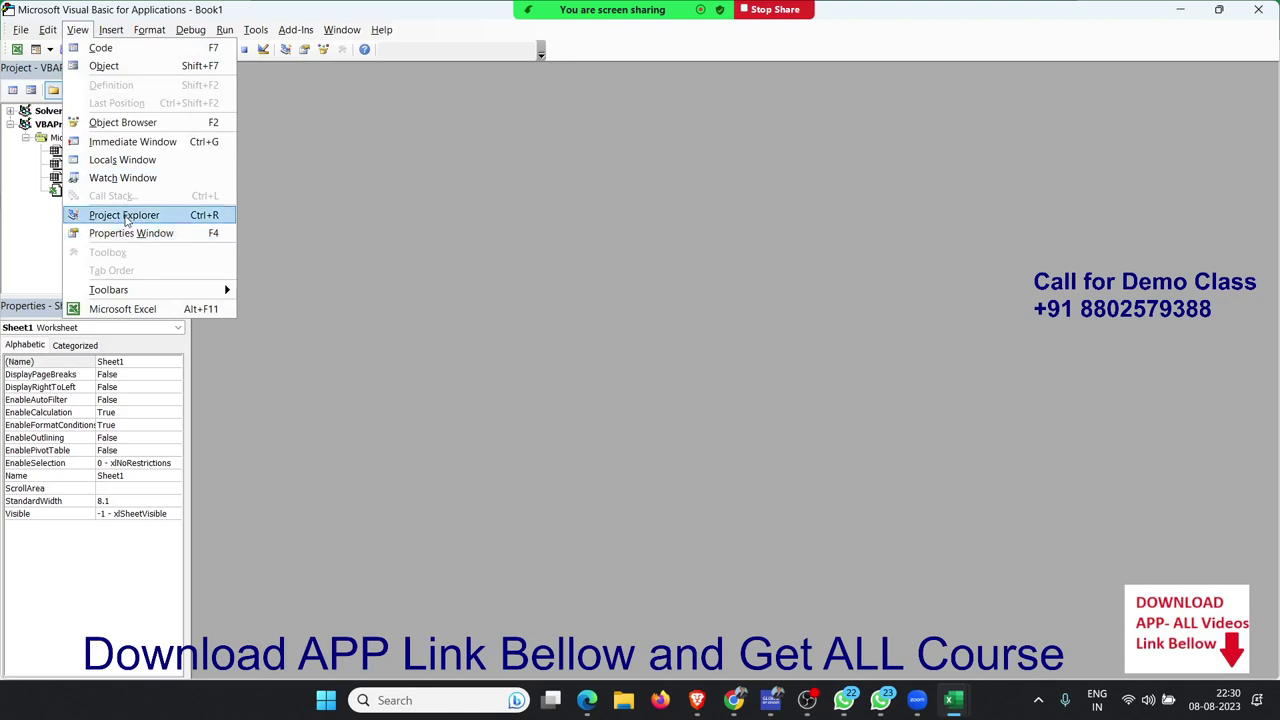
click(43, 224)
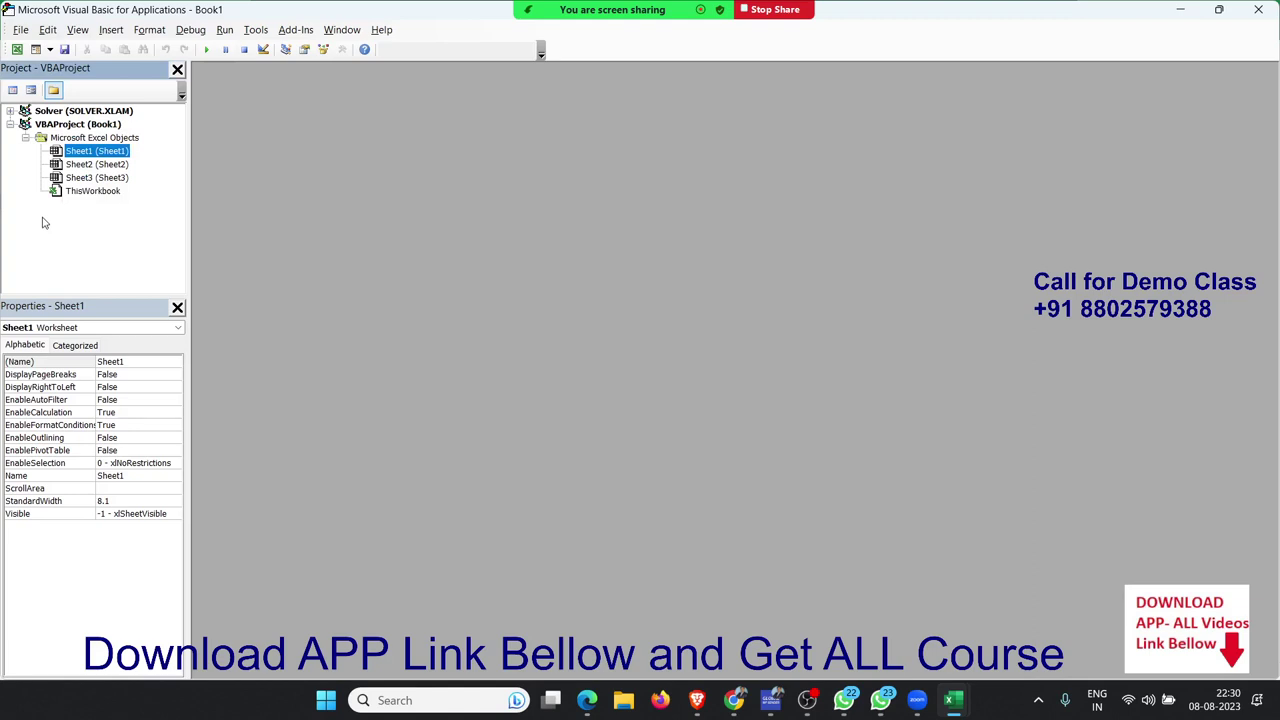
double_click(86, 152)
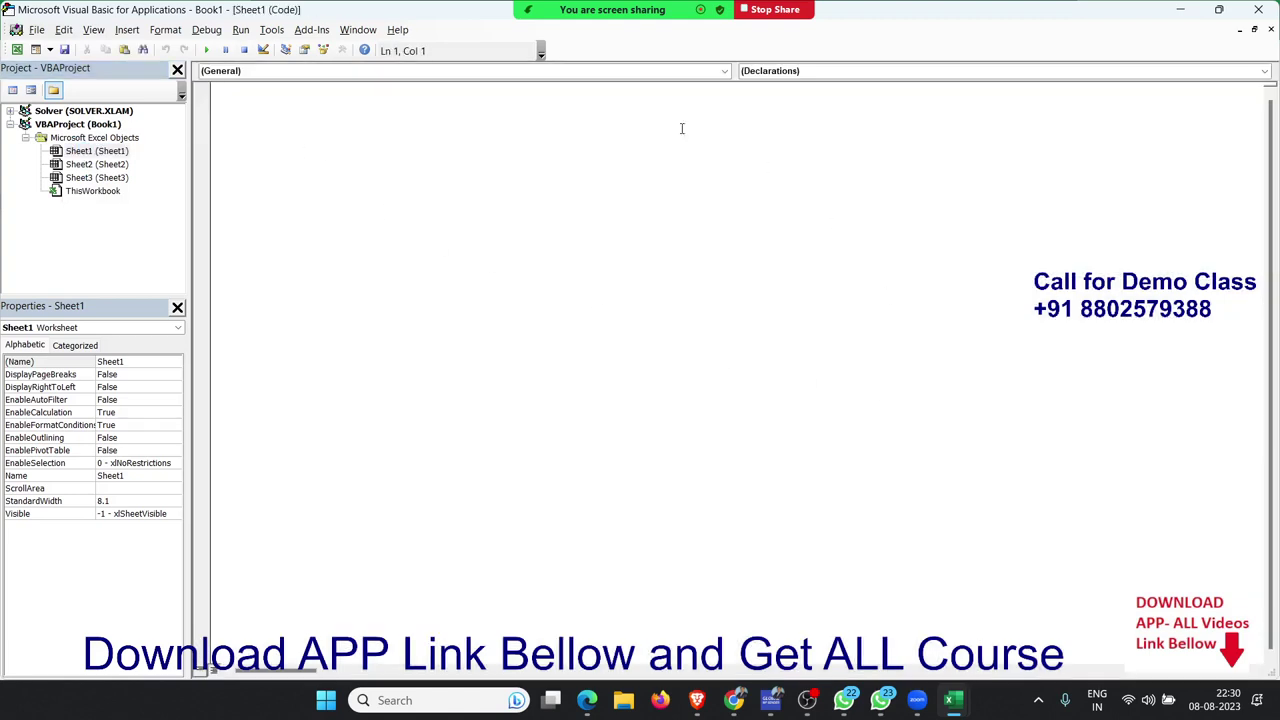
double_click(110, 165)
click(117, 177)
double_click(117, 177)
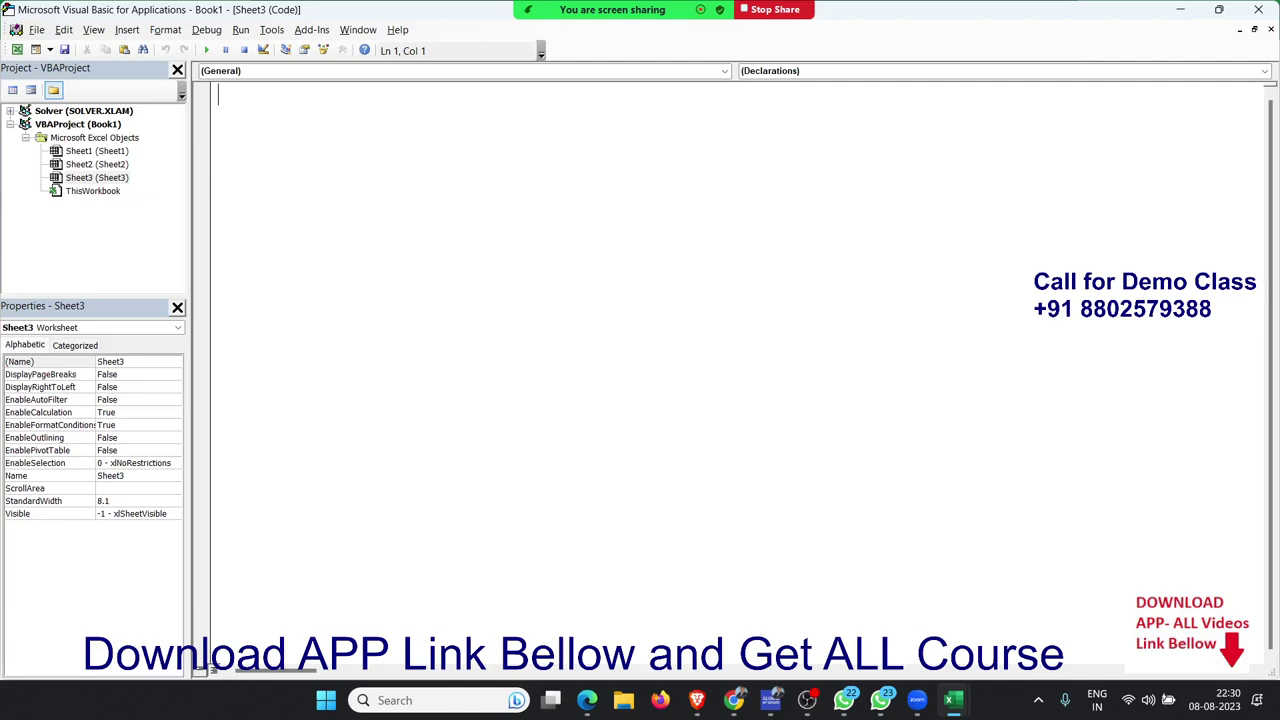
click(697, 700)
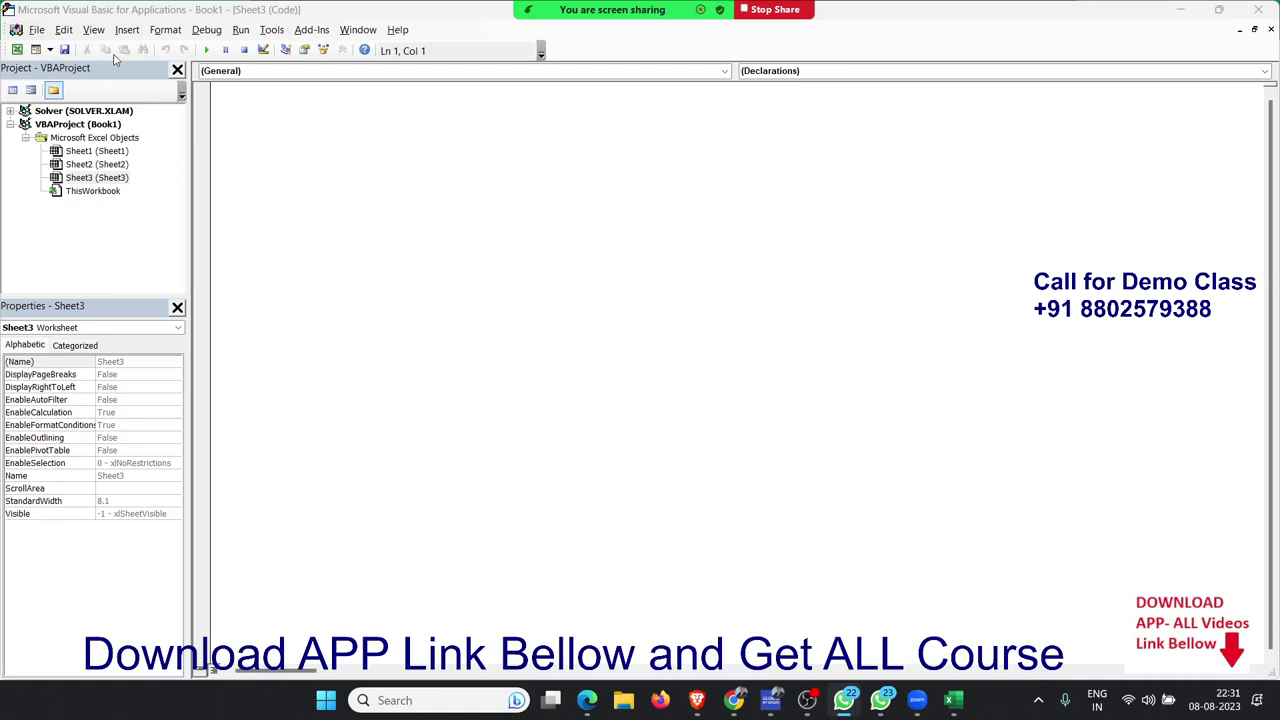
Insert a new standard module and open Module1's empty code window
click(121, 37)
click(121, 30)
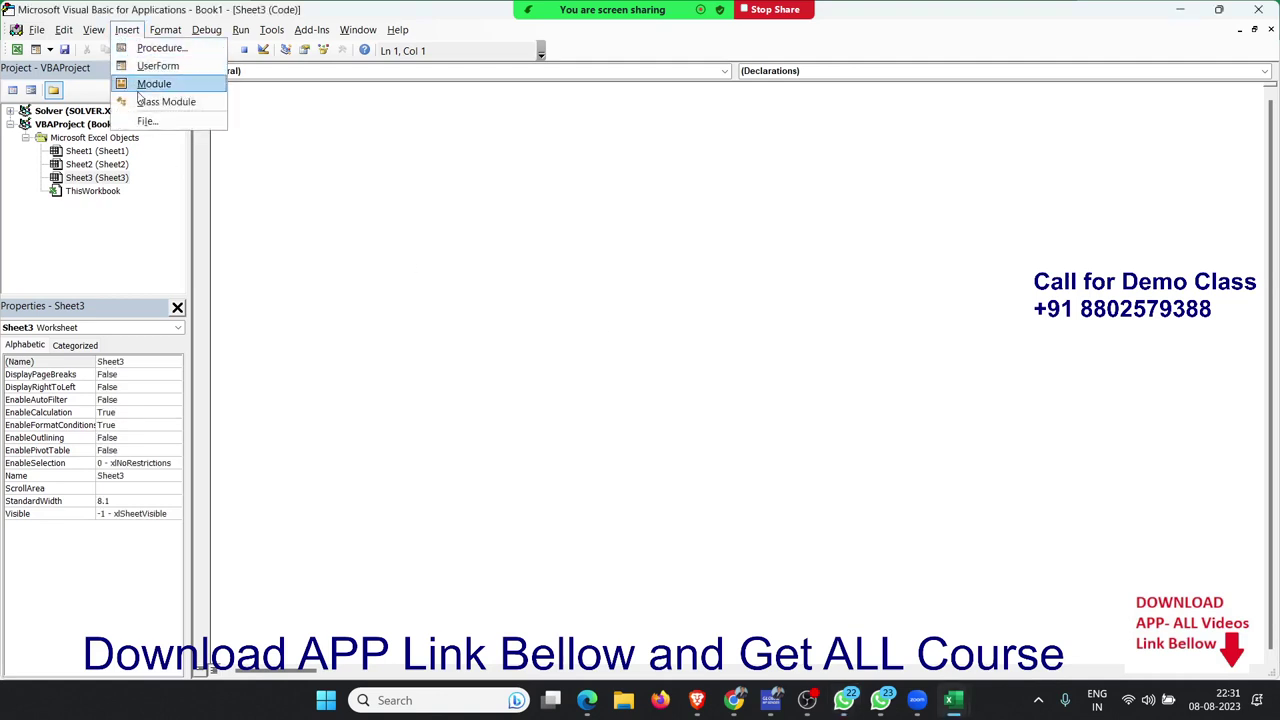
click(139, 84)
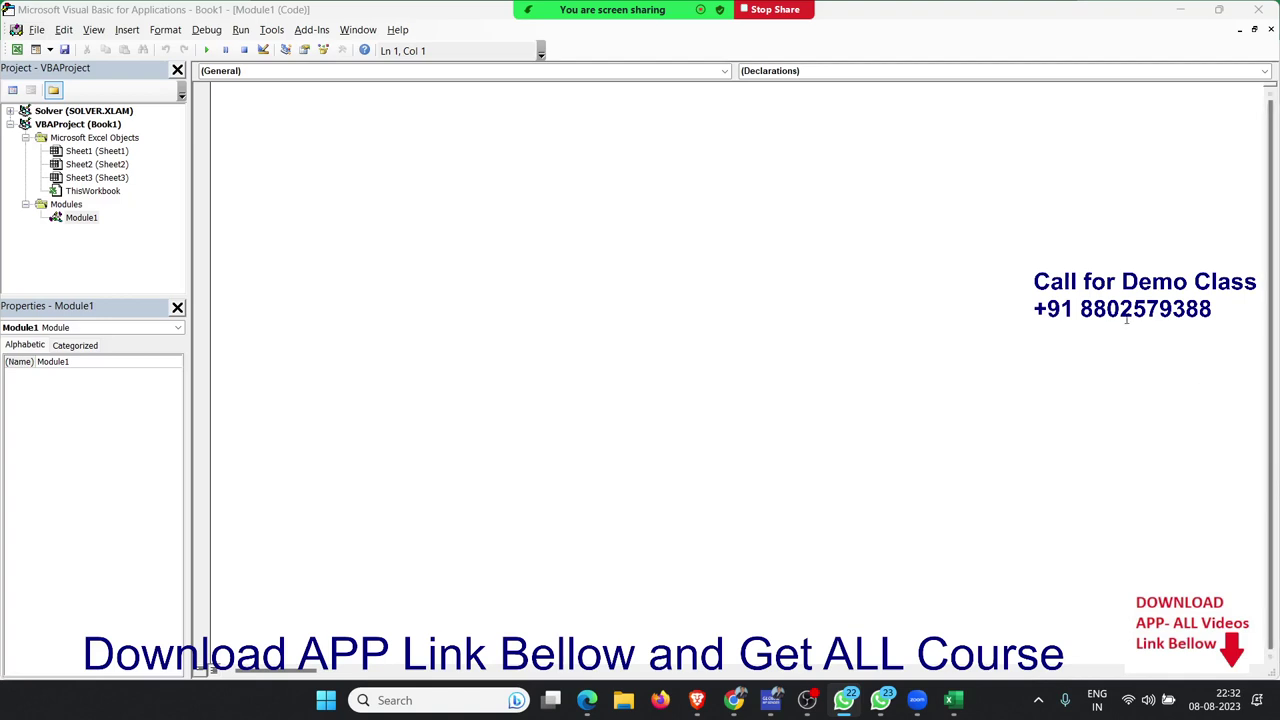
click(88, 218)
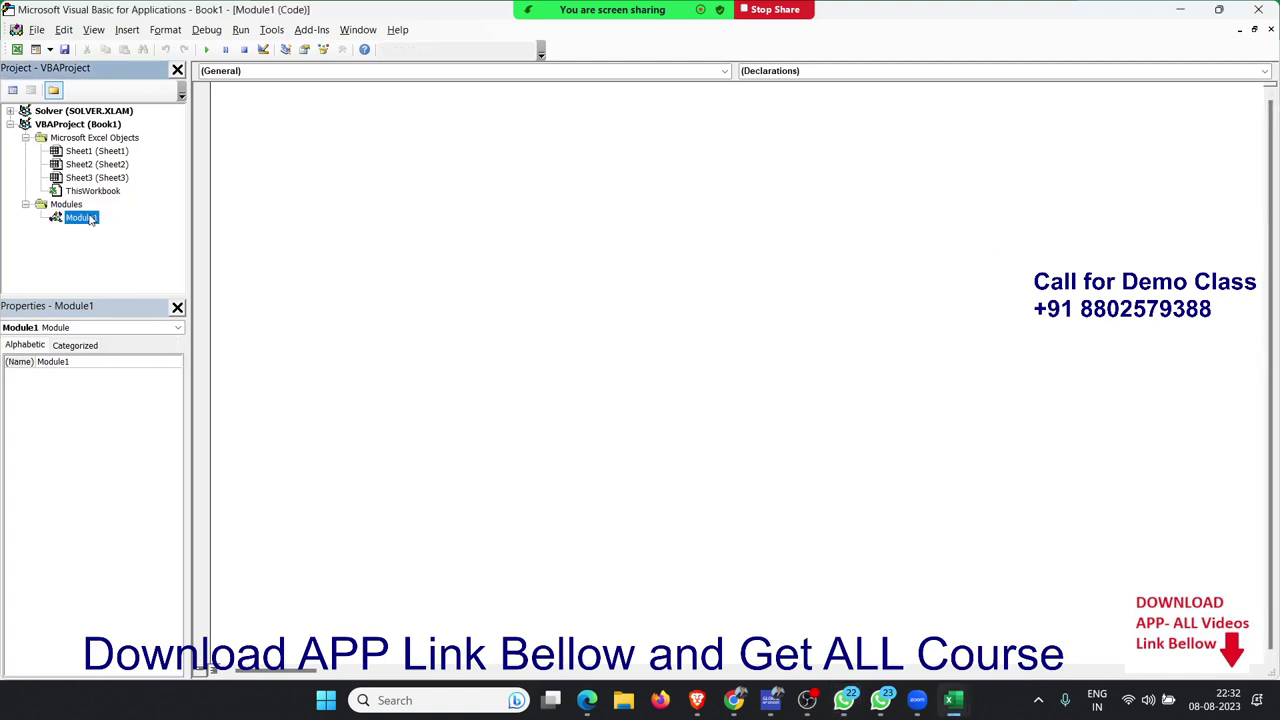
click(360, 163)
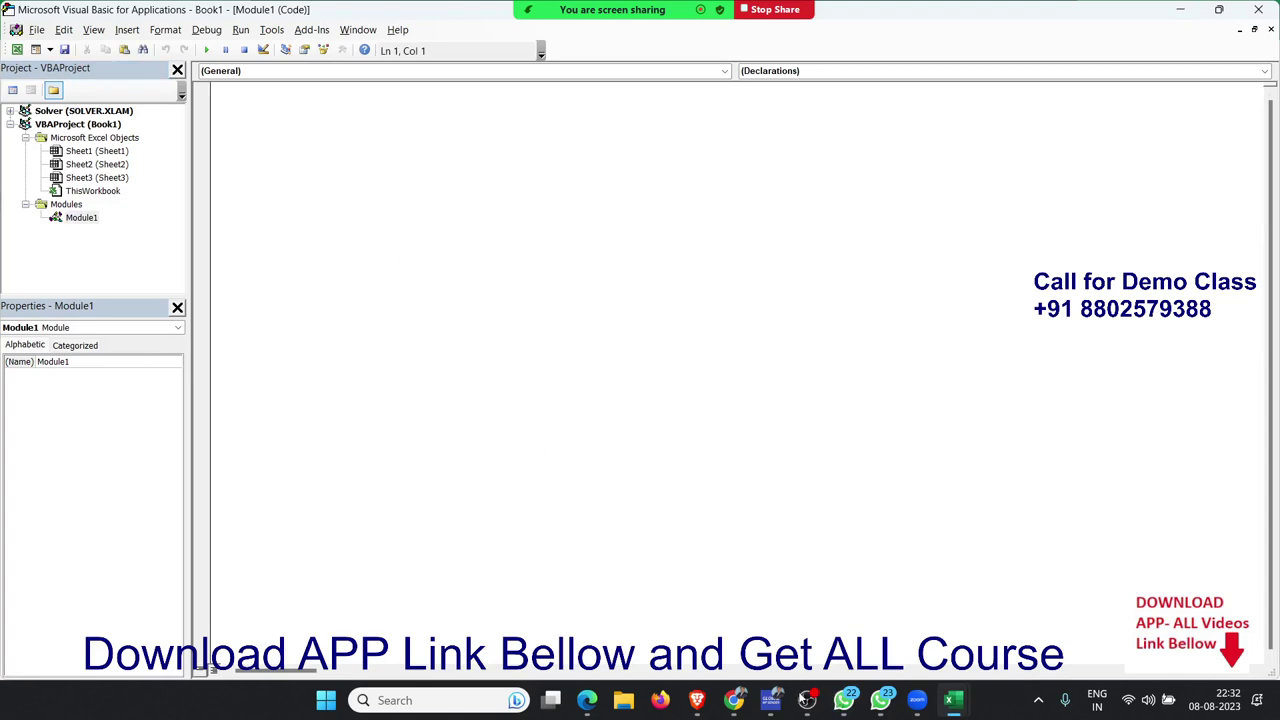
mouse_move(736, 706)
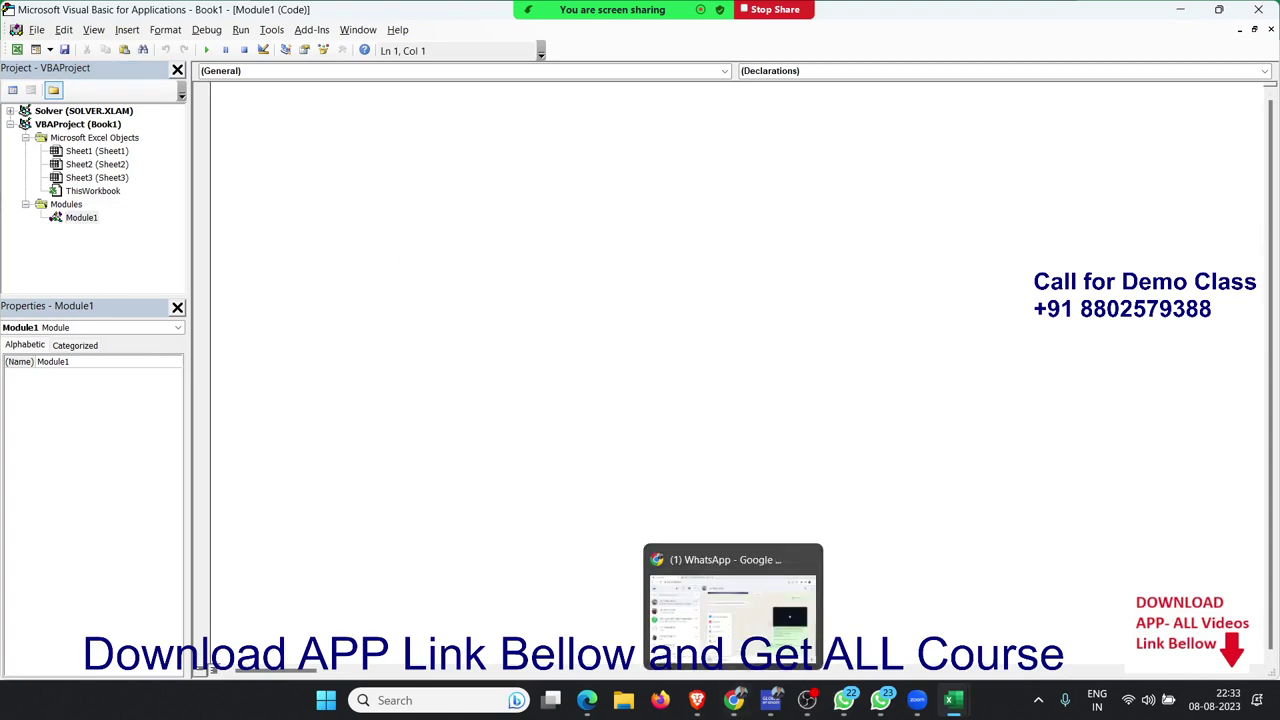
Bring Chrome forward, maximize it, and go to the excel-vba.com site
click(738, 704)
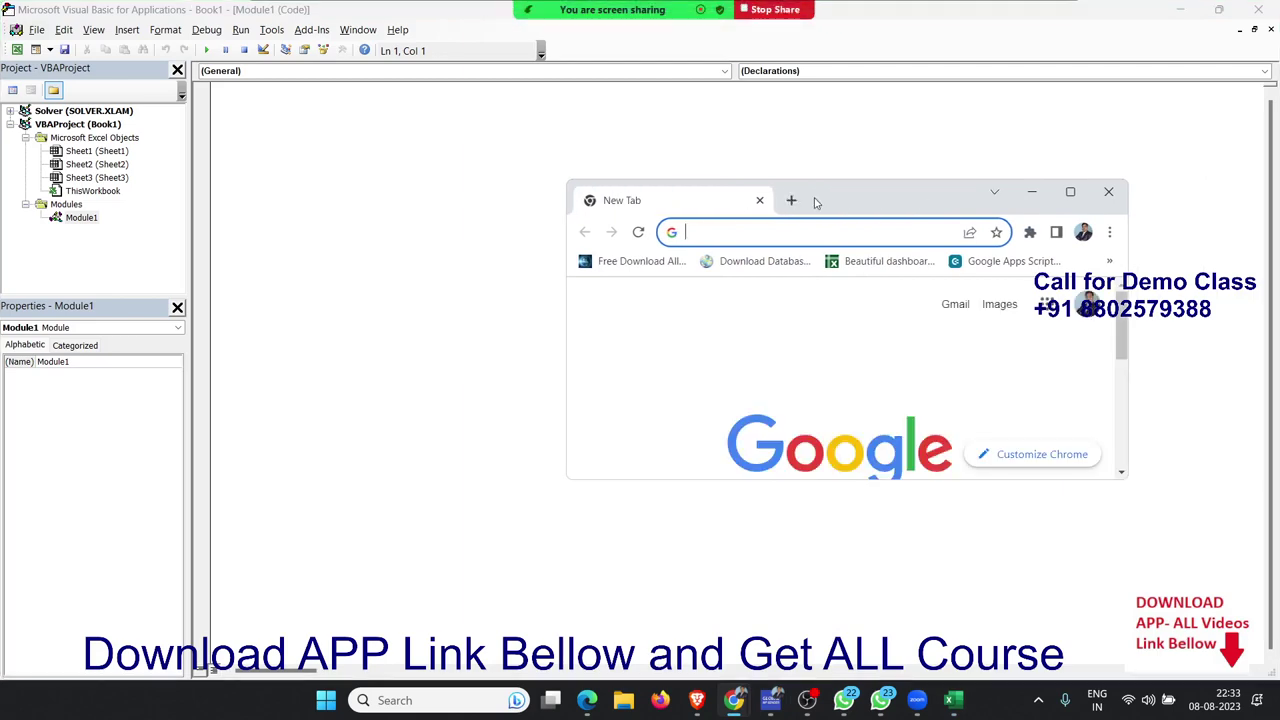
double_click(815, 203)
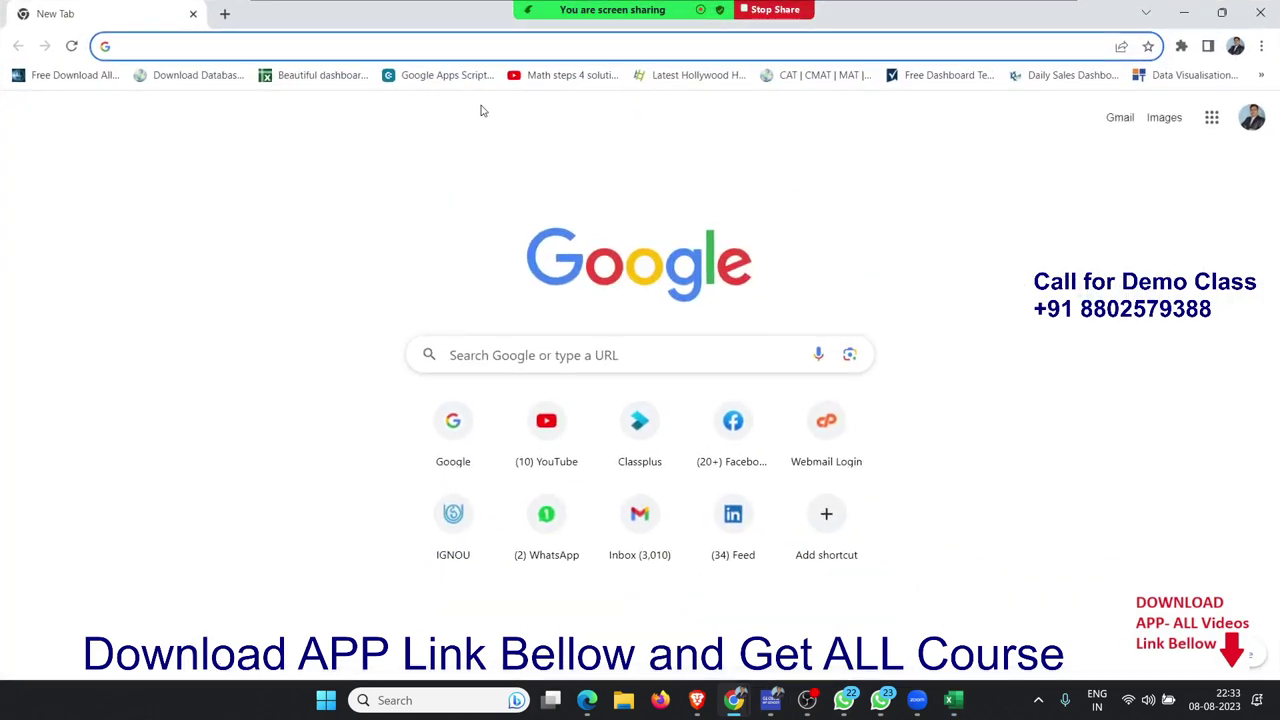
text(excel)
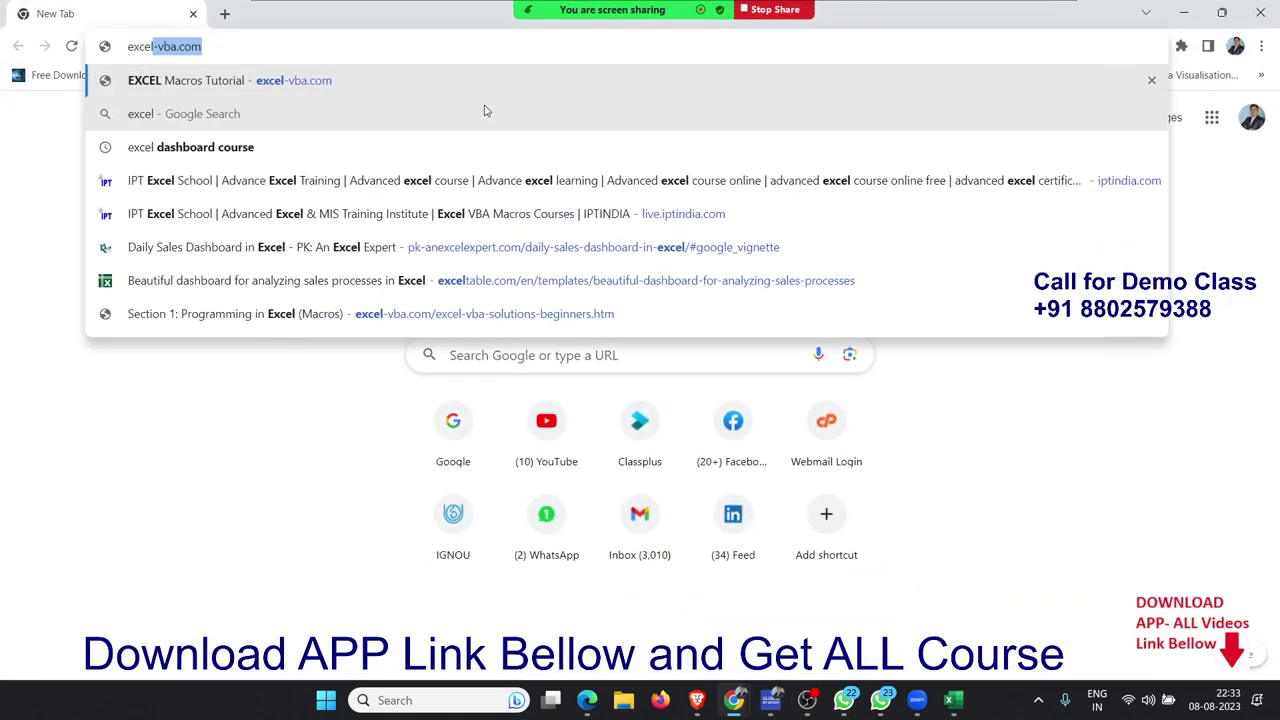
key(Return)
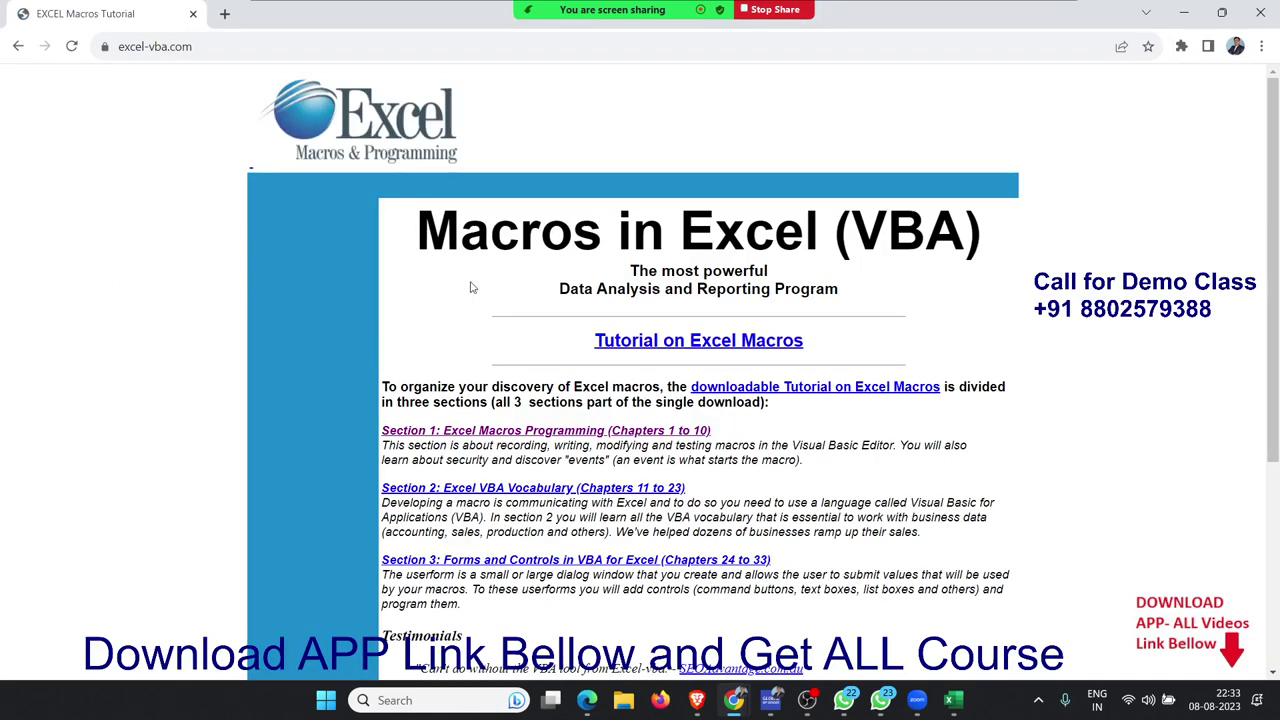
Skim the Section 1 Excel Macros Programming page, return to the home page, and select its URL
scroll(600, 360, down, 1)
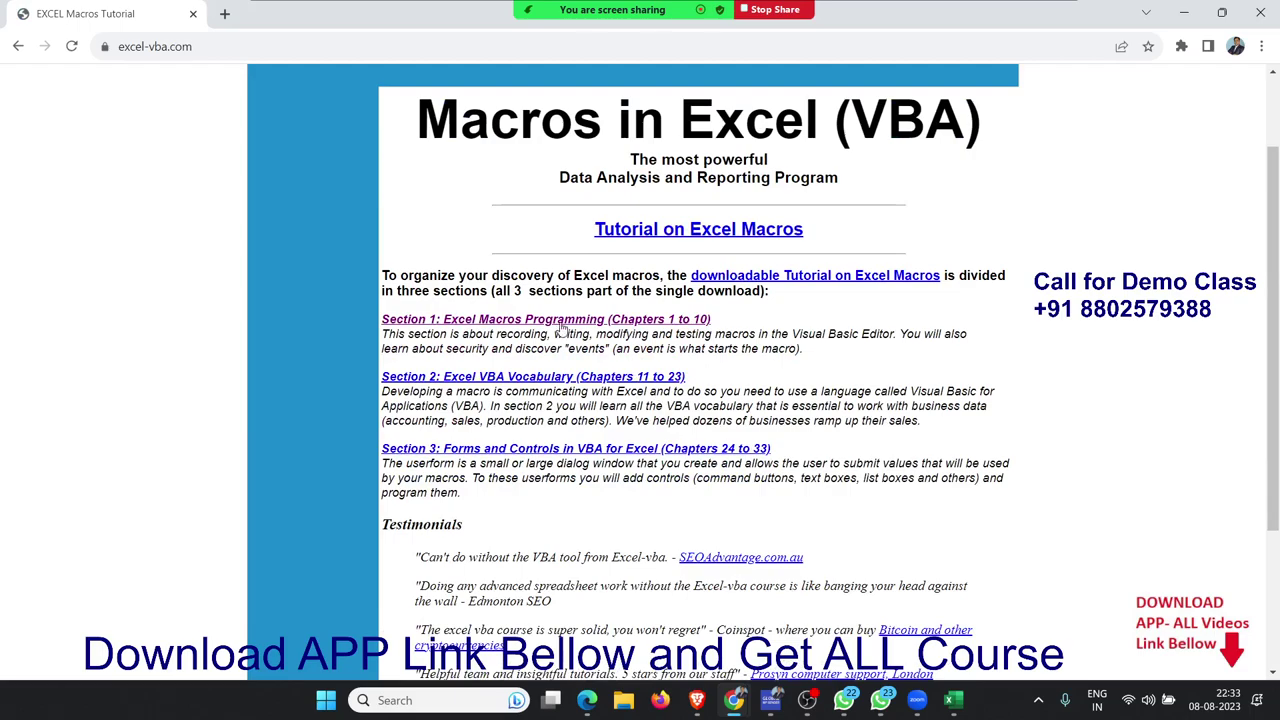
click(562, 330)
scroll(561, 322, down, 5)
scroll(561, 322, down, 5)
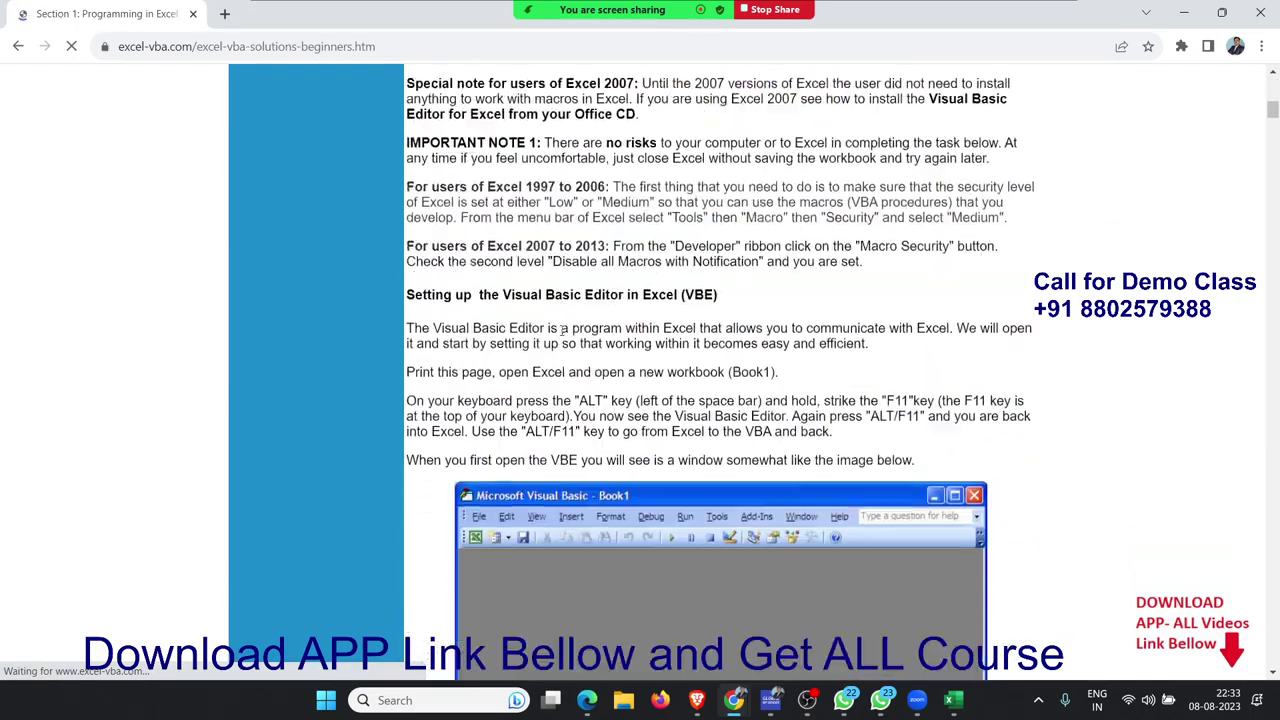
scroll(561, 322, down, 5)
scroll(561, 322, down, 5)
scroll(562, 331, down, 5)
scroll(562, 331, down, 5)
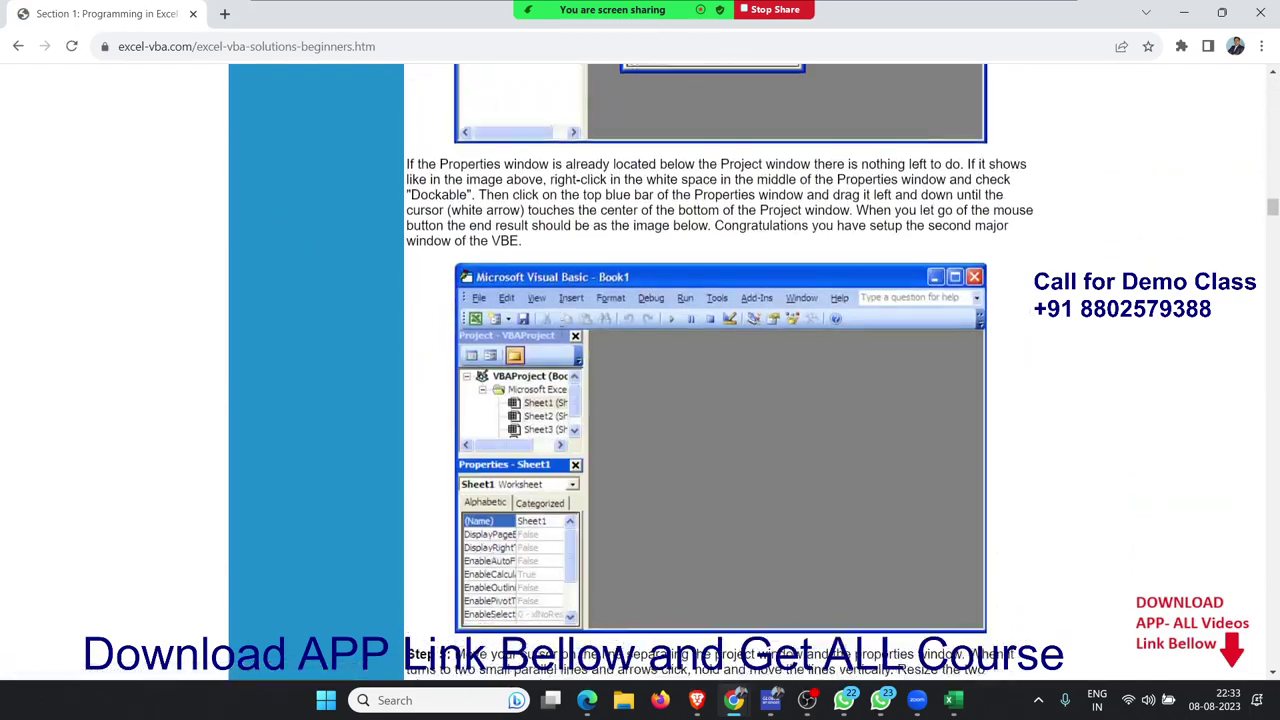
scroll(562, 331, down, 5)
click(19, 46)
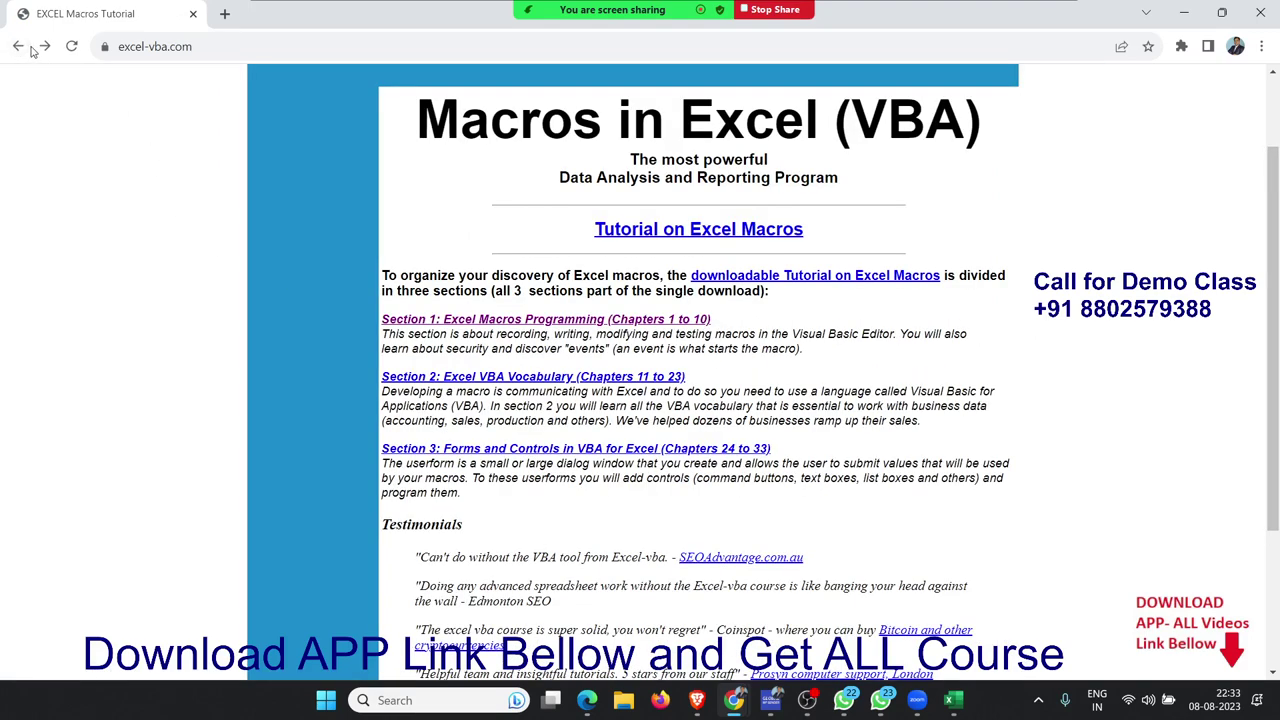
click(390, 48)
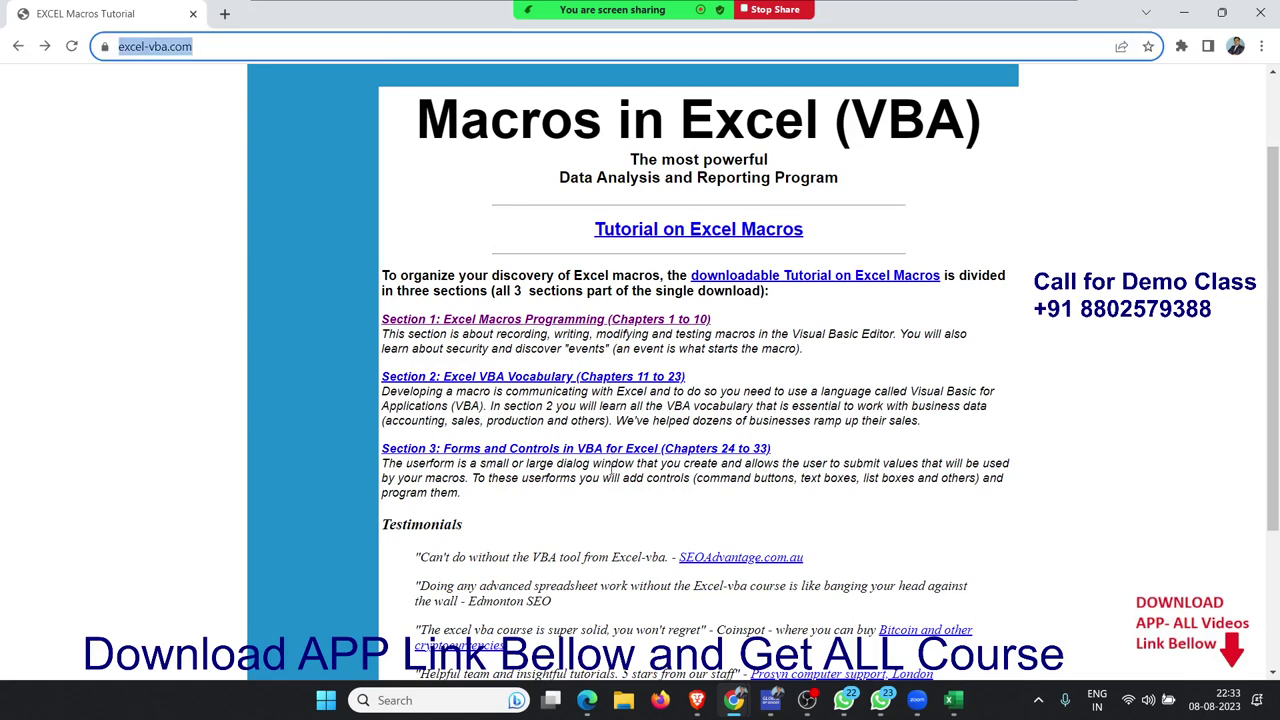
click(843, 705)
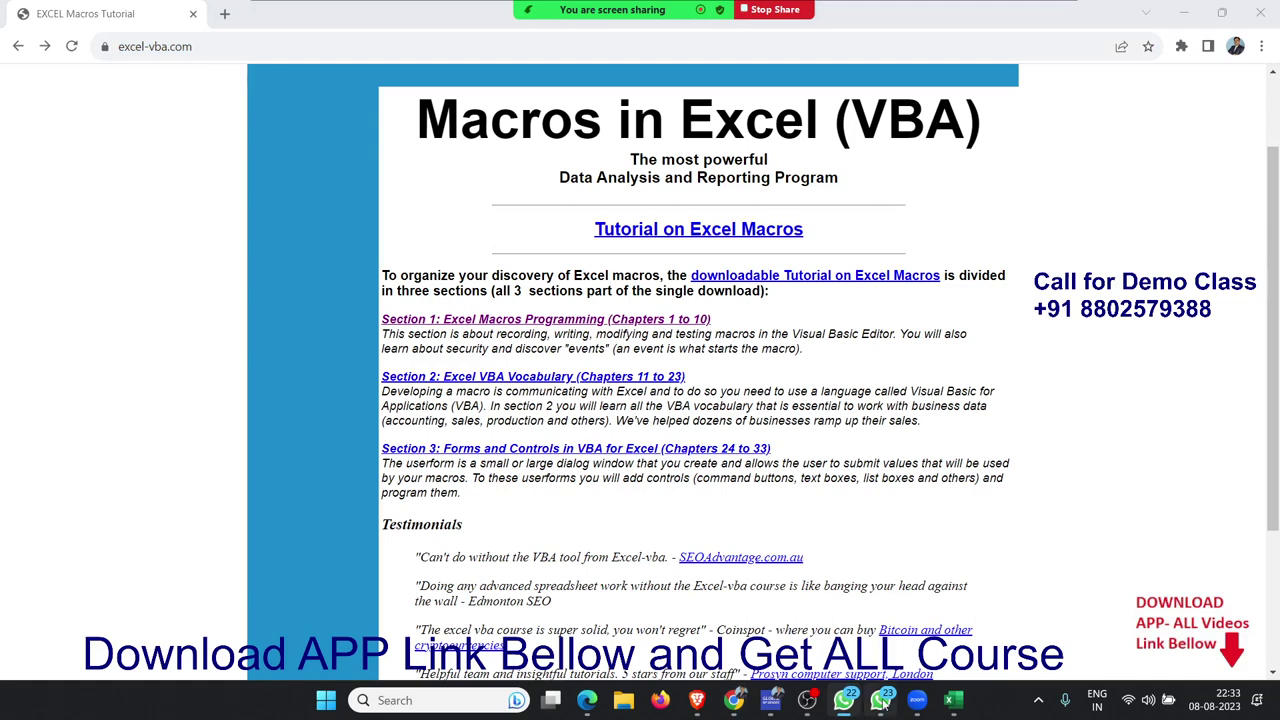
click(880, 703)
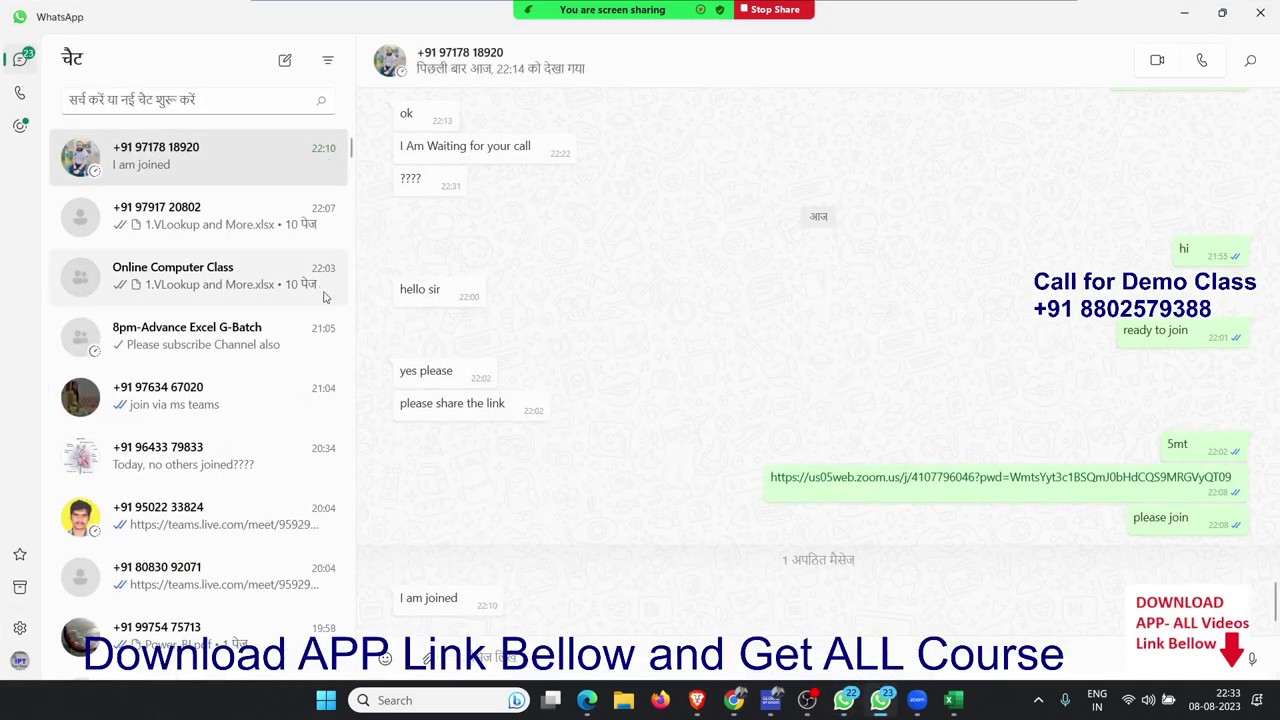
text(https://www.excel-vba.com/)
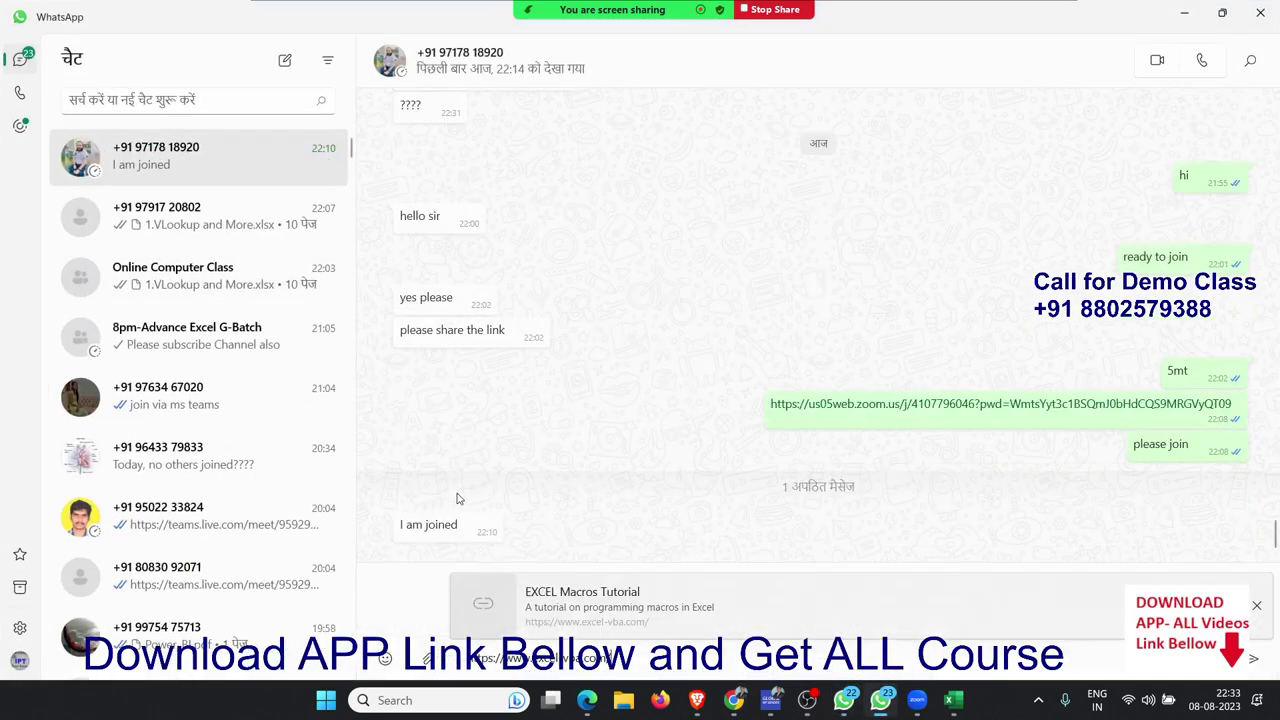
key(Return)
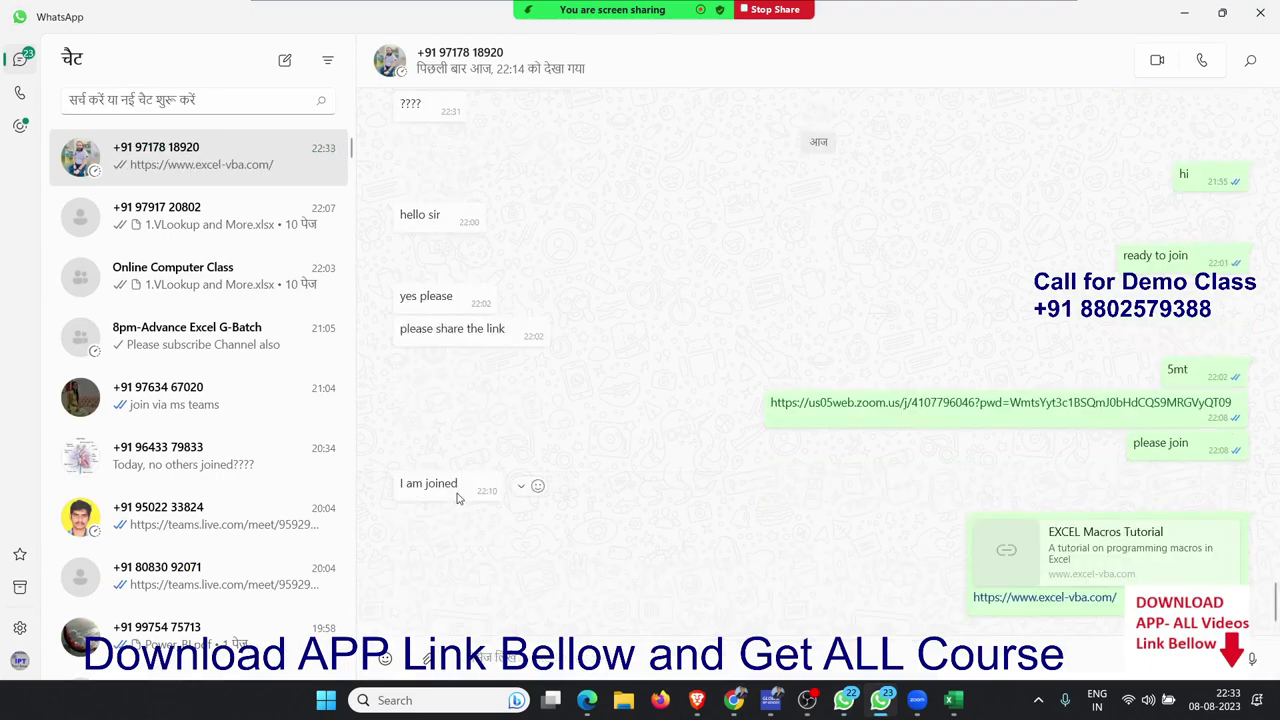
Minimize WhatsApp and Chrome to return to the VBA editor
key(super)
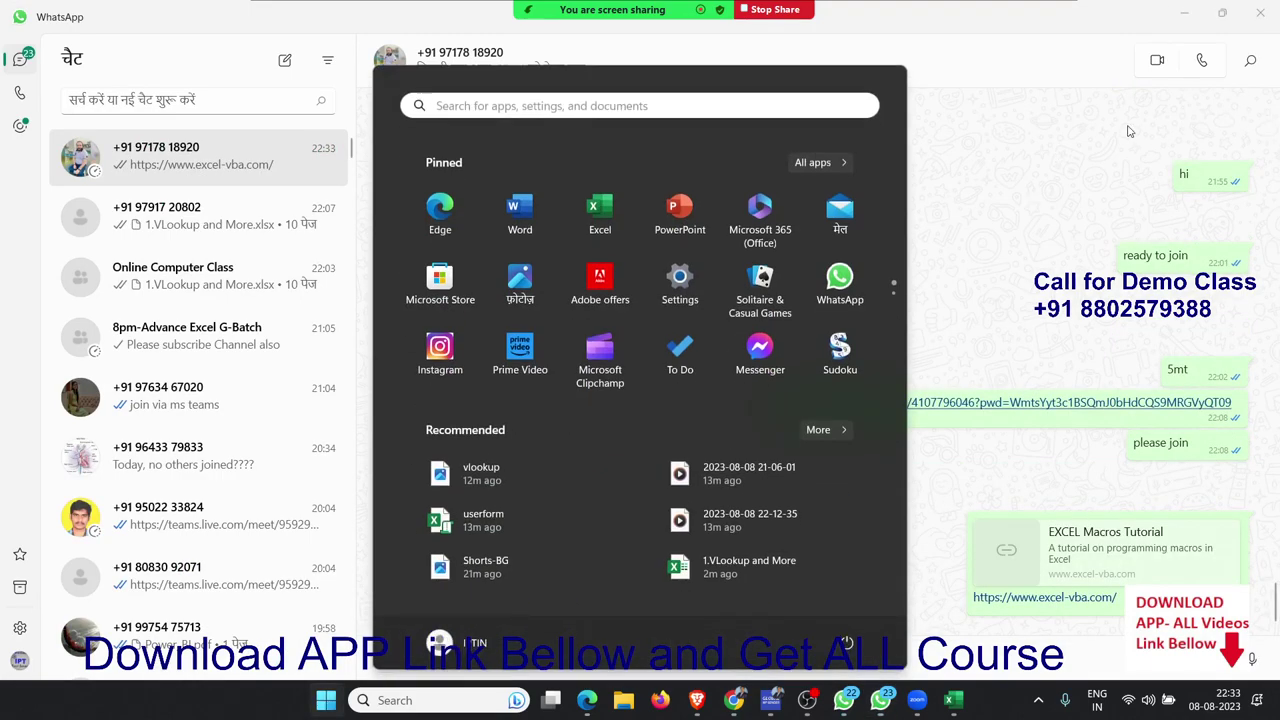
click(1140, 130)
click(1184, 16)
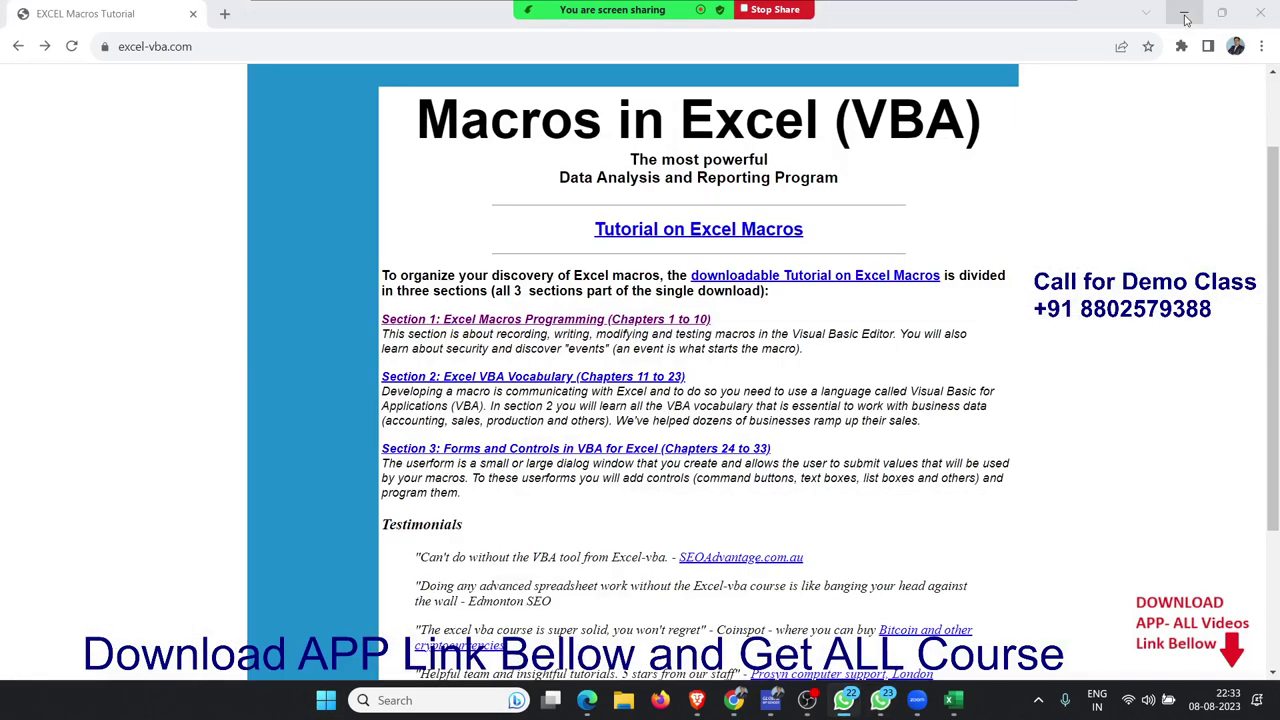
click(1184, 16)
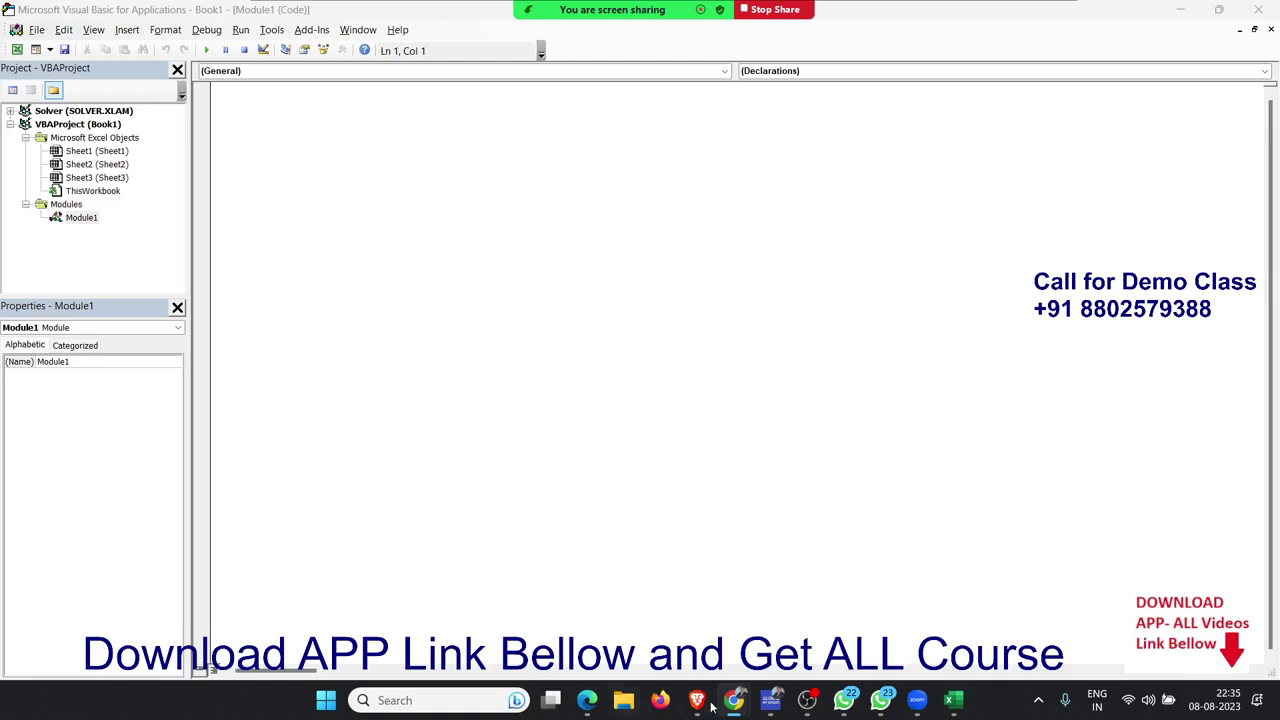
mouse_move(699, 706)
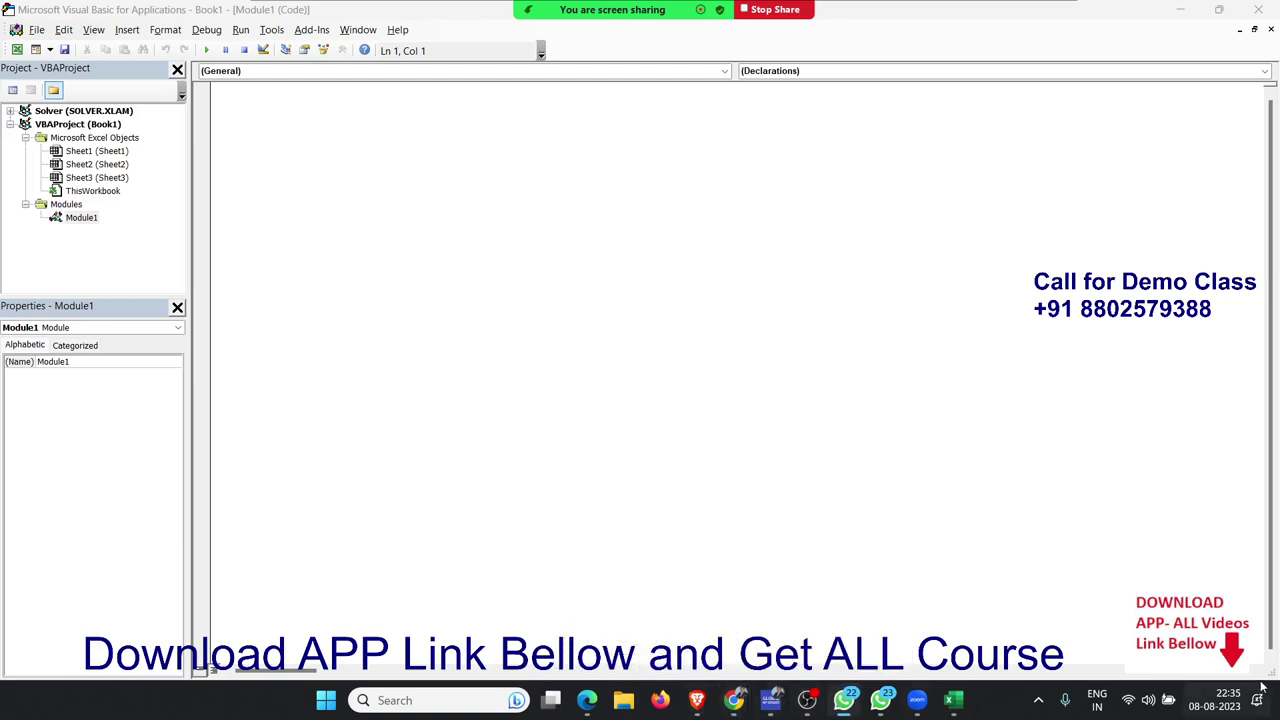
Paste and send the Advanced Excel Training in Hindi YouTube link in WhatsApp
click(868, 692)
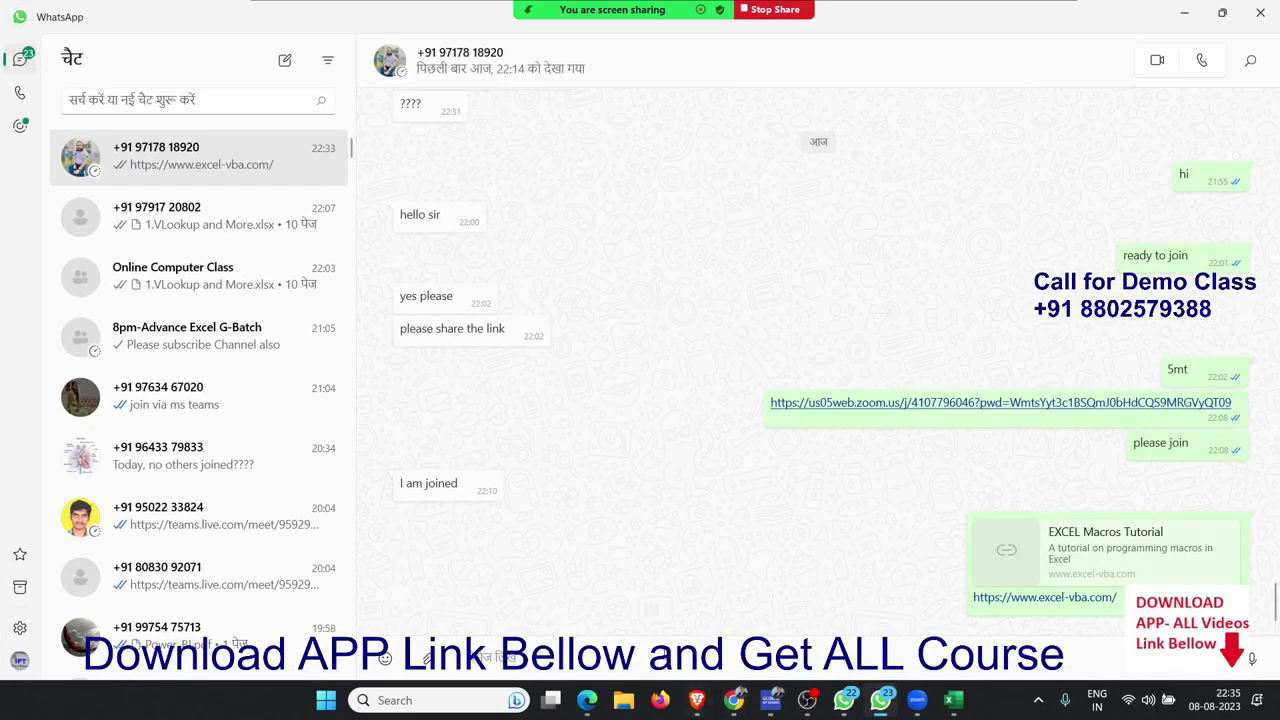
text(https://youtu.be/z2TLPLYLoyw)
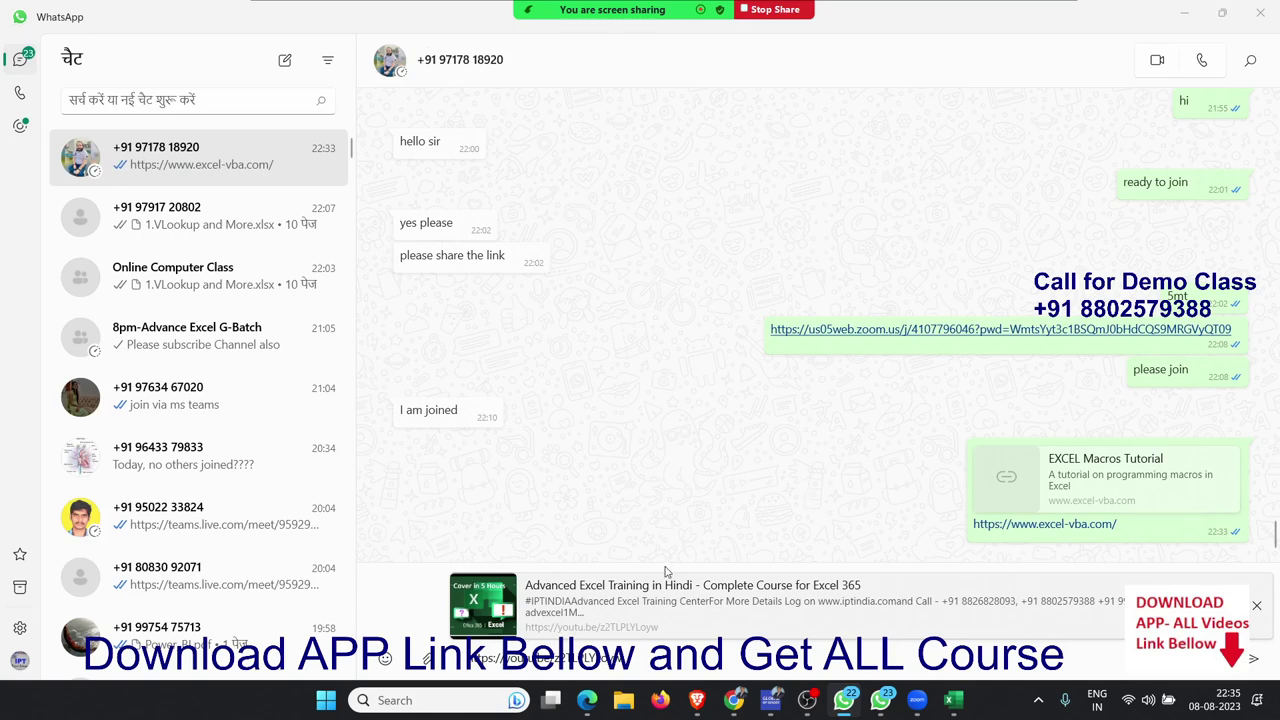
key(Return)
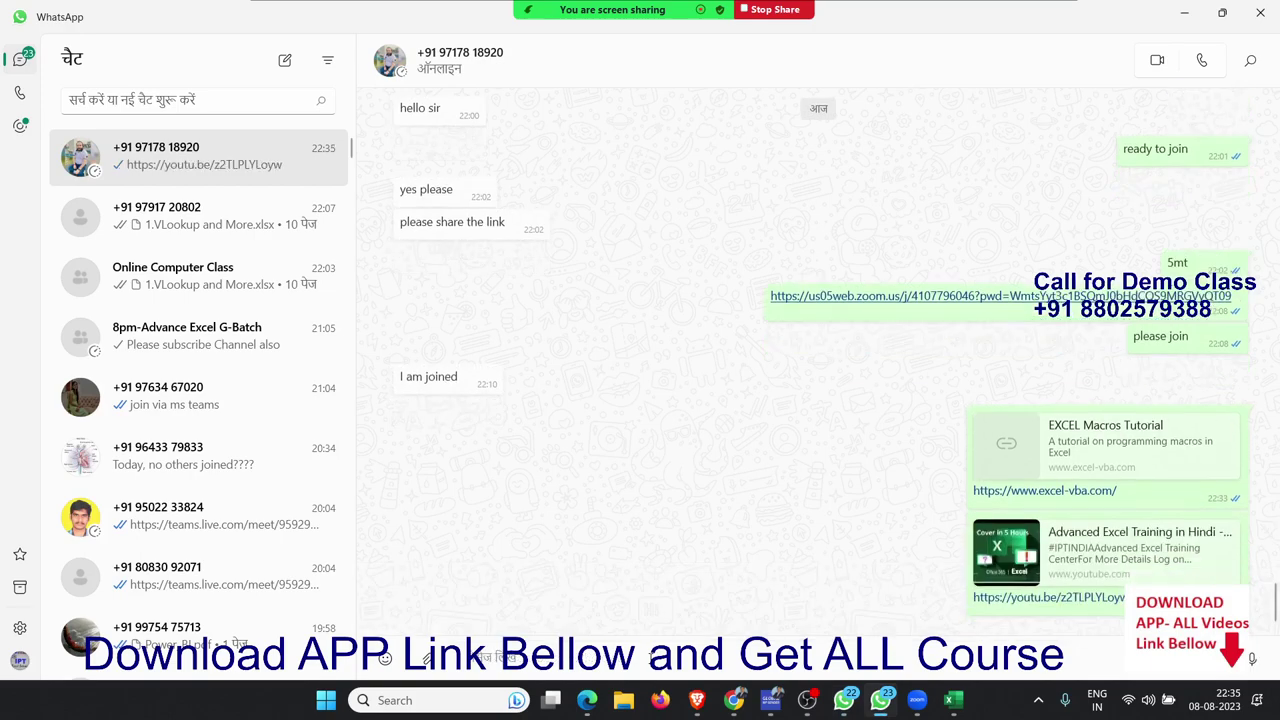